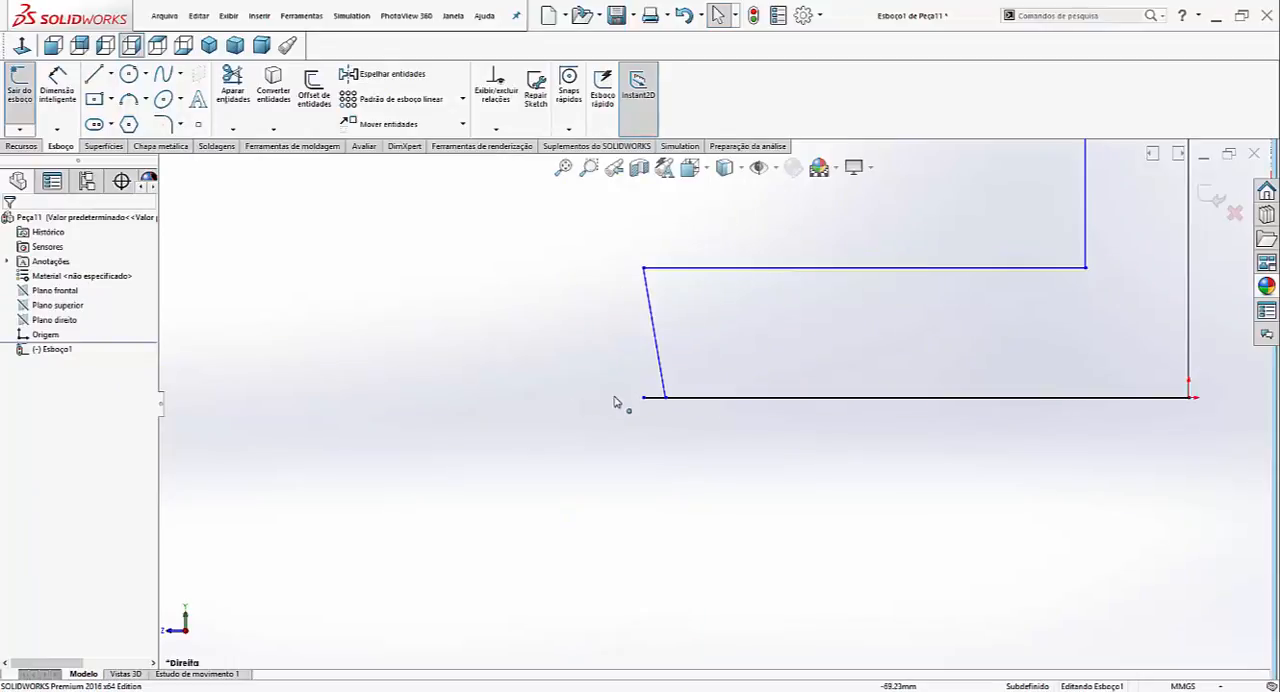
scroll(676, 395, down, 2)
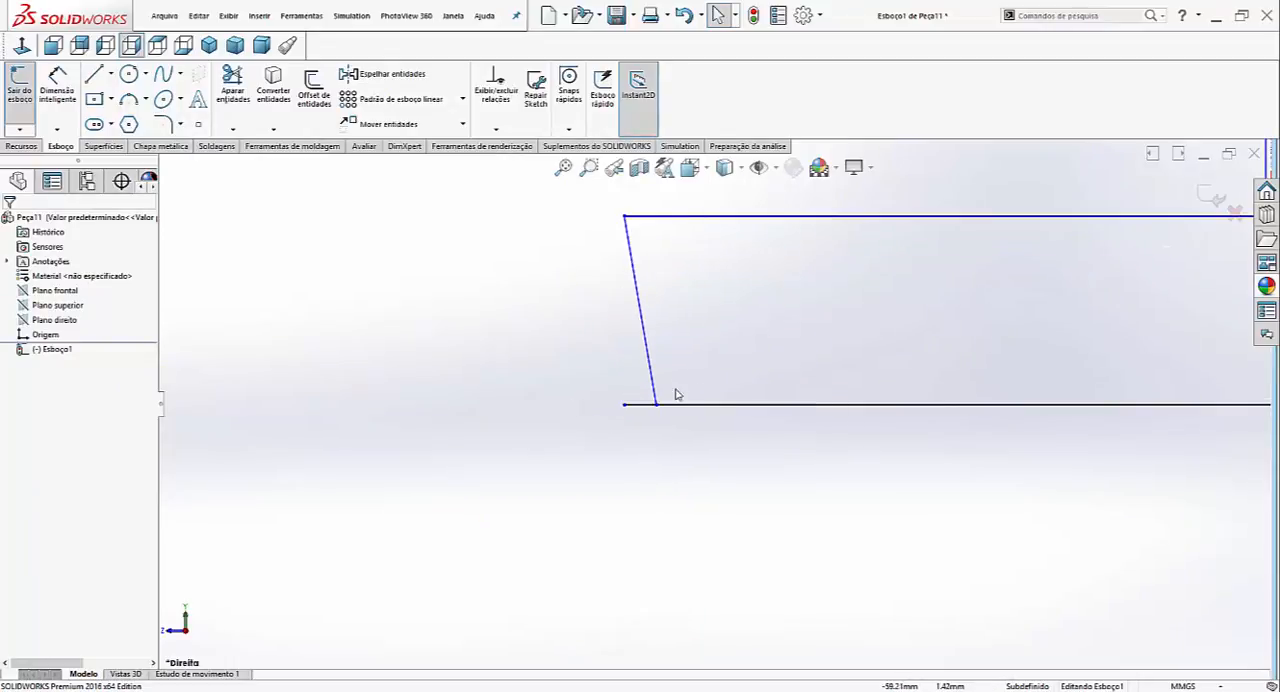
- Move the slanted line's lower endpoint onto the free end of the bottom line to close the L-shaped profile
click(656, 406)
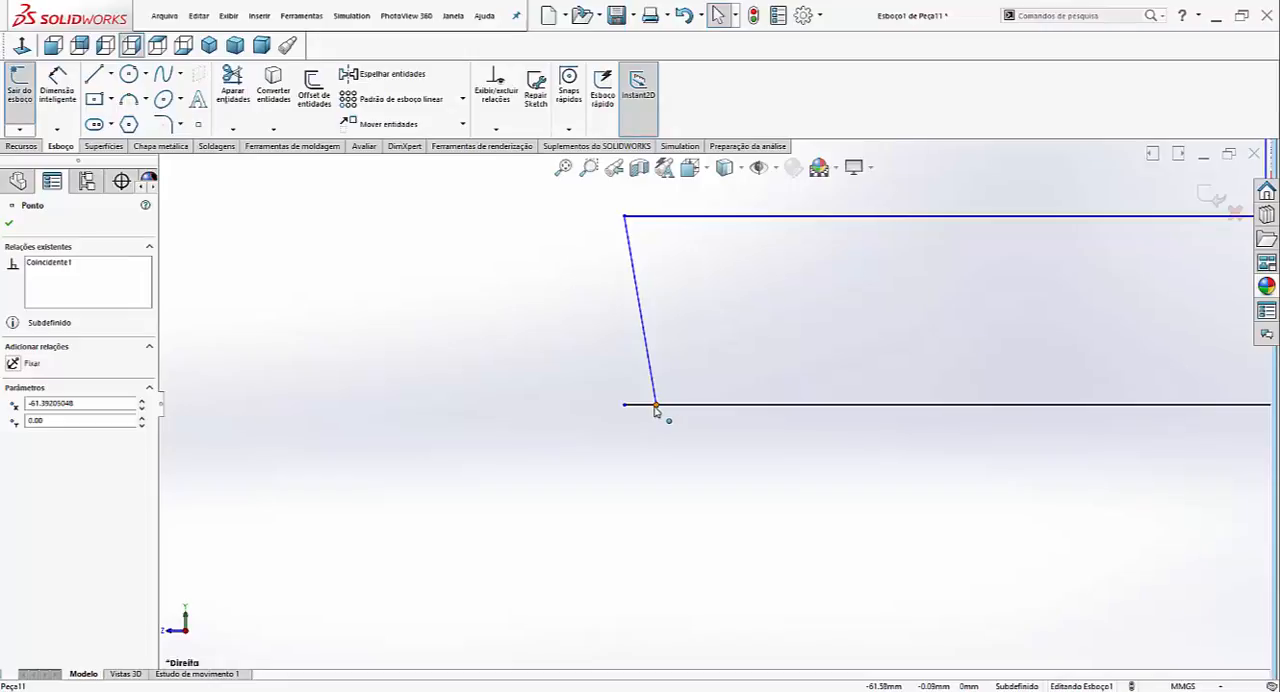
drag(654, 410, 625, 407)
scroll(921, 340, up, 9)
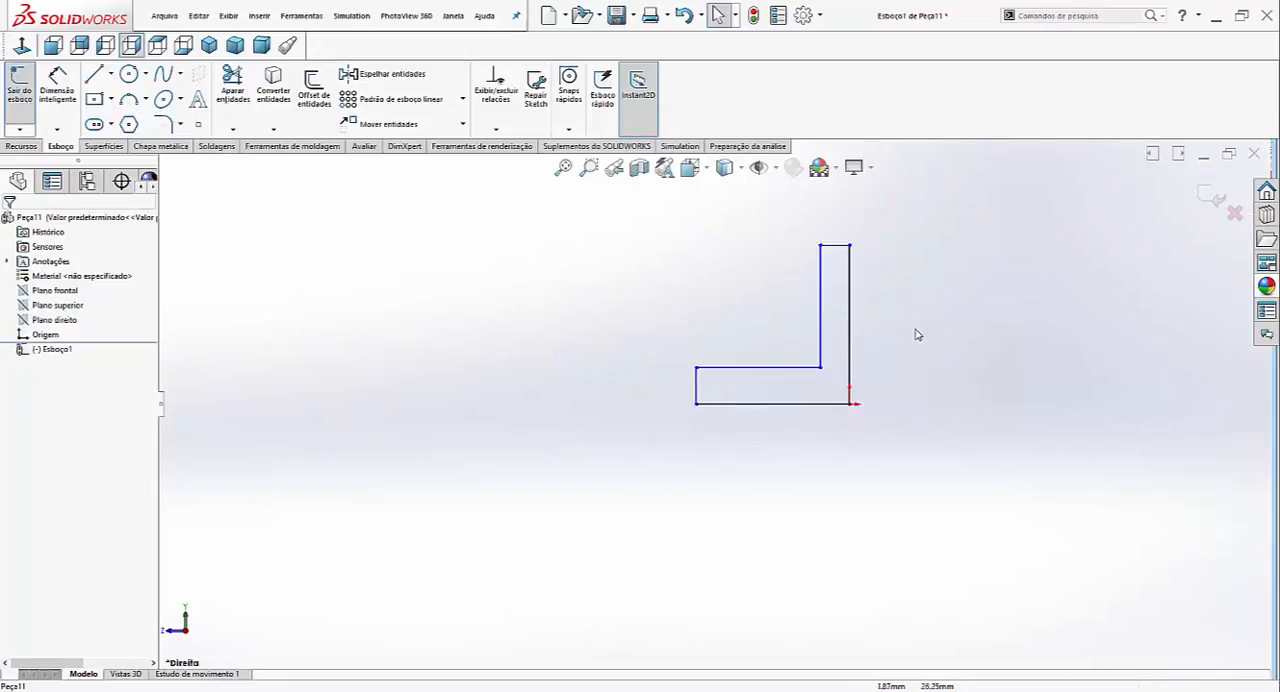
scroll(917, 335, down, 2)
scroll(841, 320, up, 2)
scroll(838, 326, down, 1)
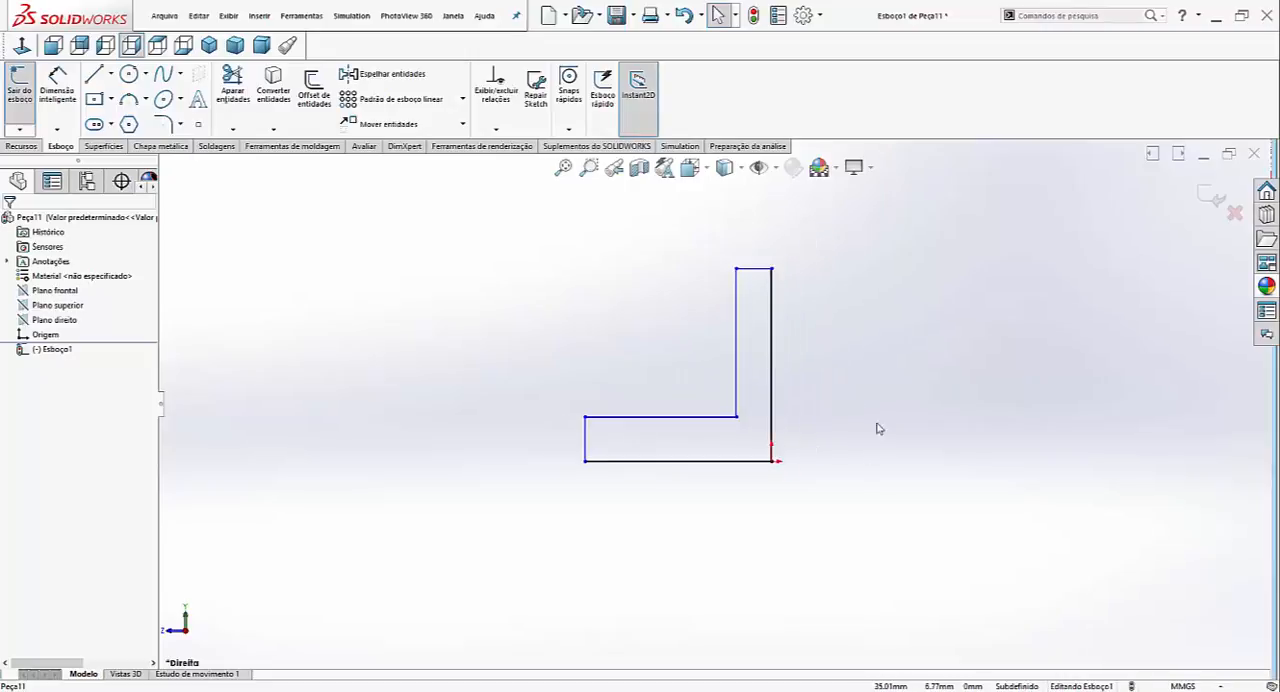
- Dimension the bottom line of the L profile to 50 mm
right_drag(877, 429, 875, 377)
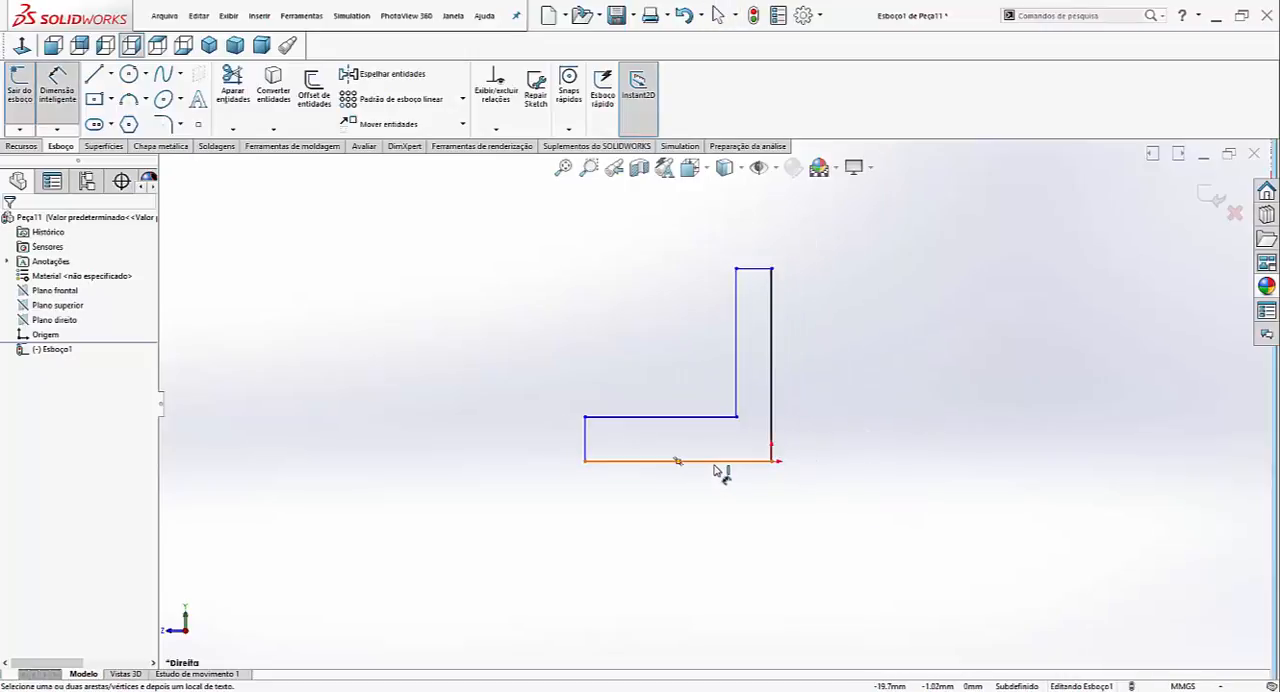
click(716, 466)
click(692, 512)
text(50)
key(Return)
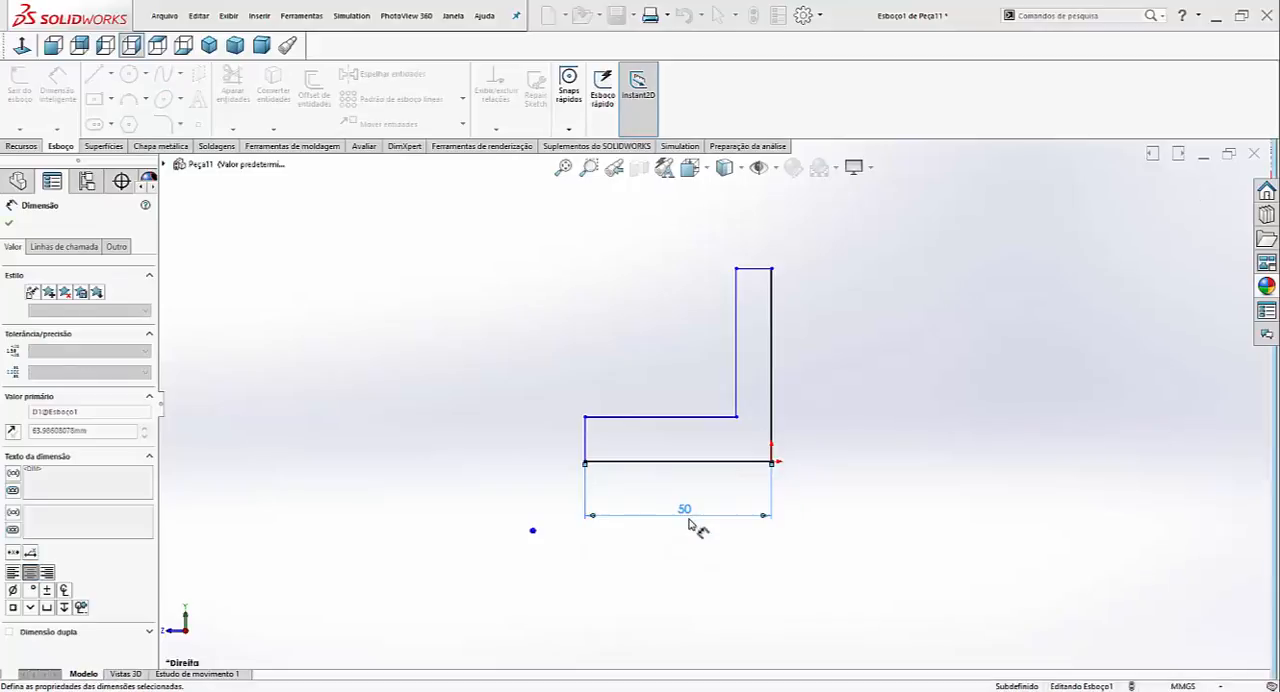
- Dimension the long outer vertical line of the L profile to 65 mm
click(772, 384)
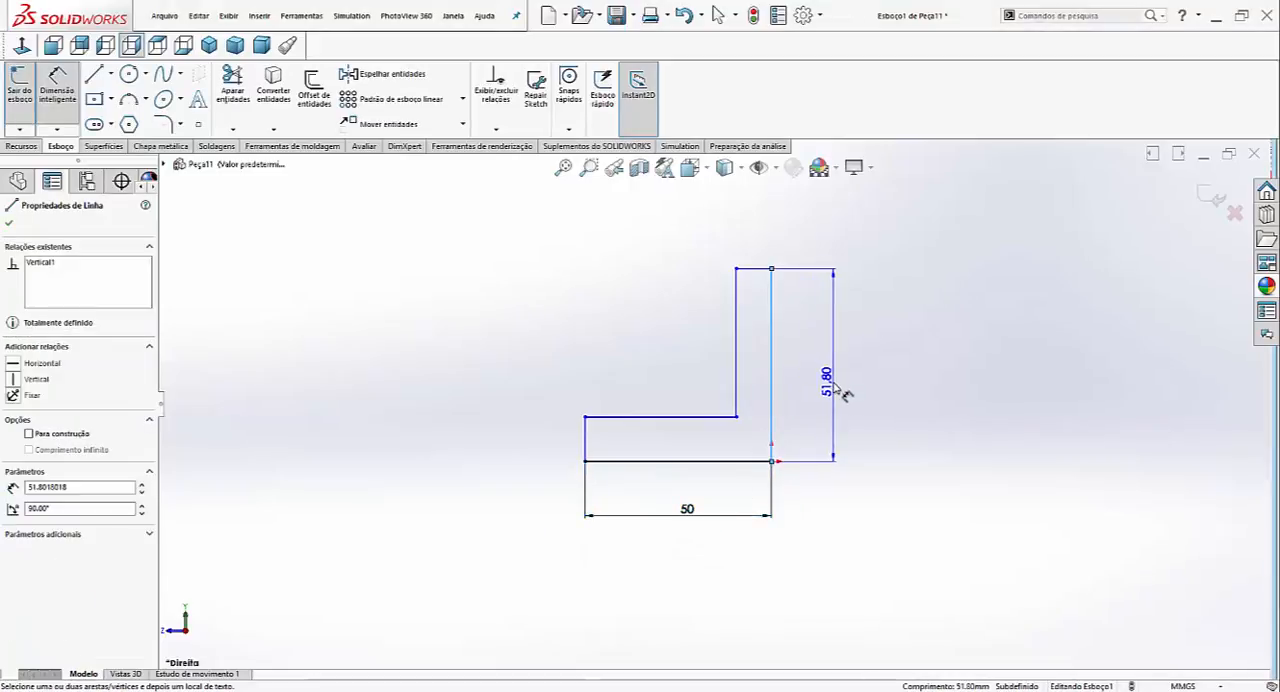
click(838, 390)
text(65)
key(Return)
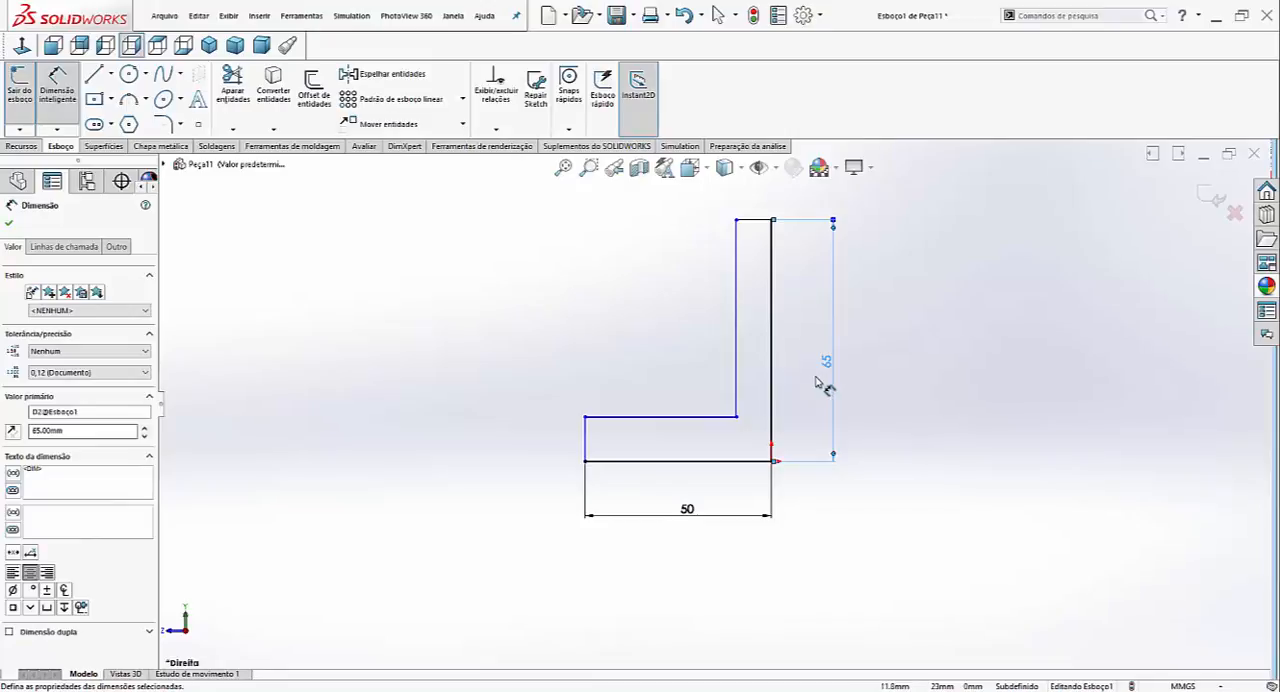
key(Escape)
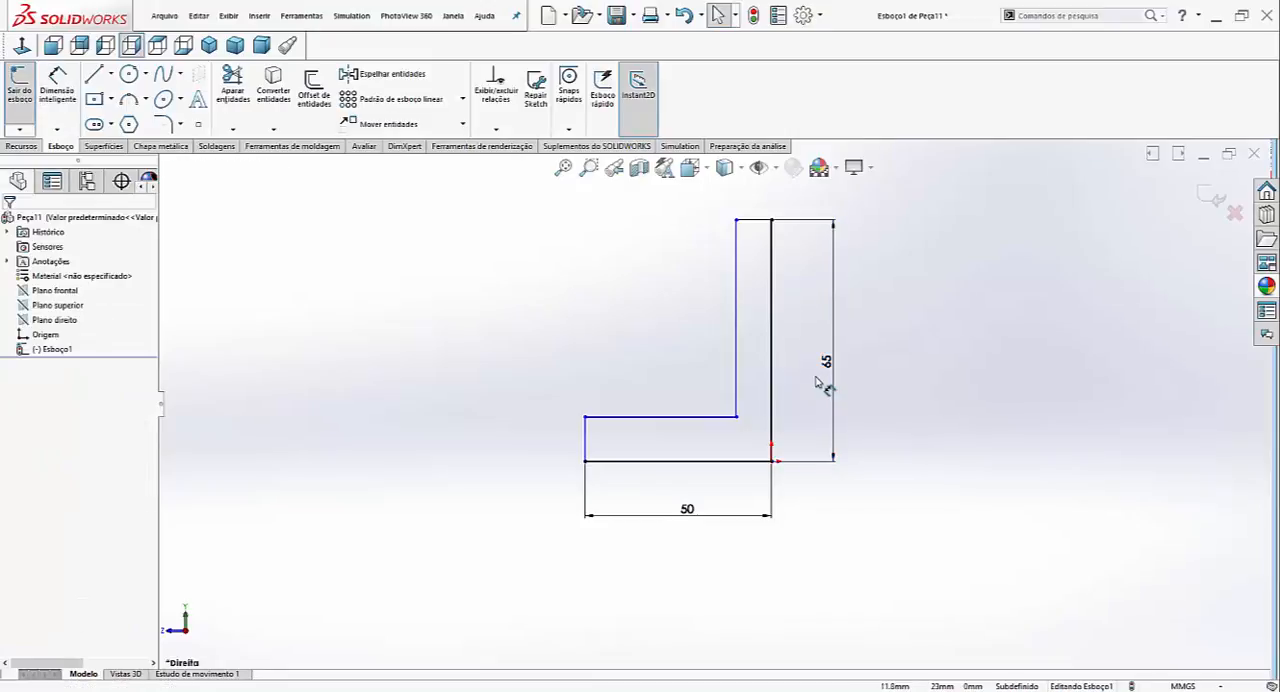
- Make the short vertical end line of the foot and the short top line of the upright equal in length
click(586, 436)
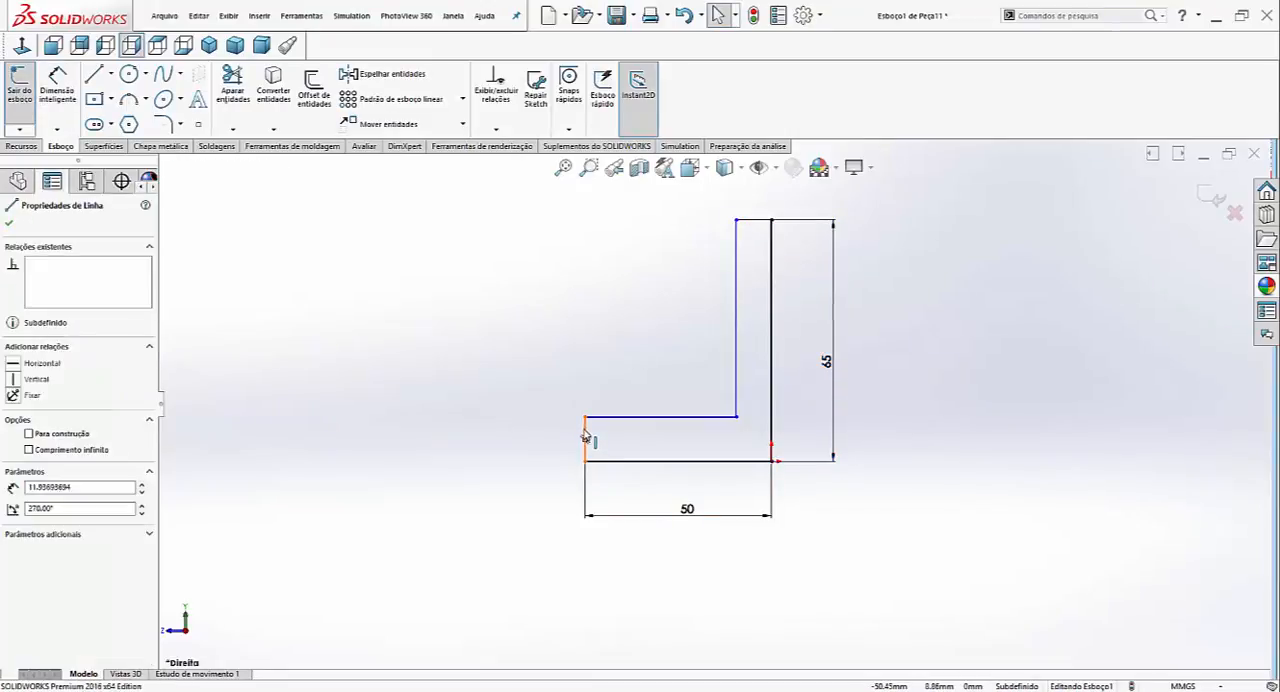
ctrl+click(752, 220)
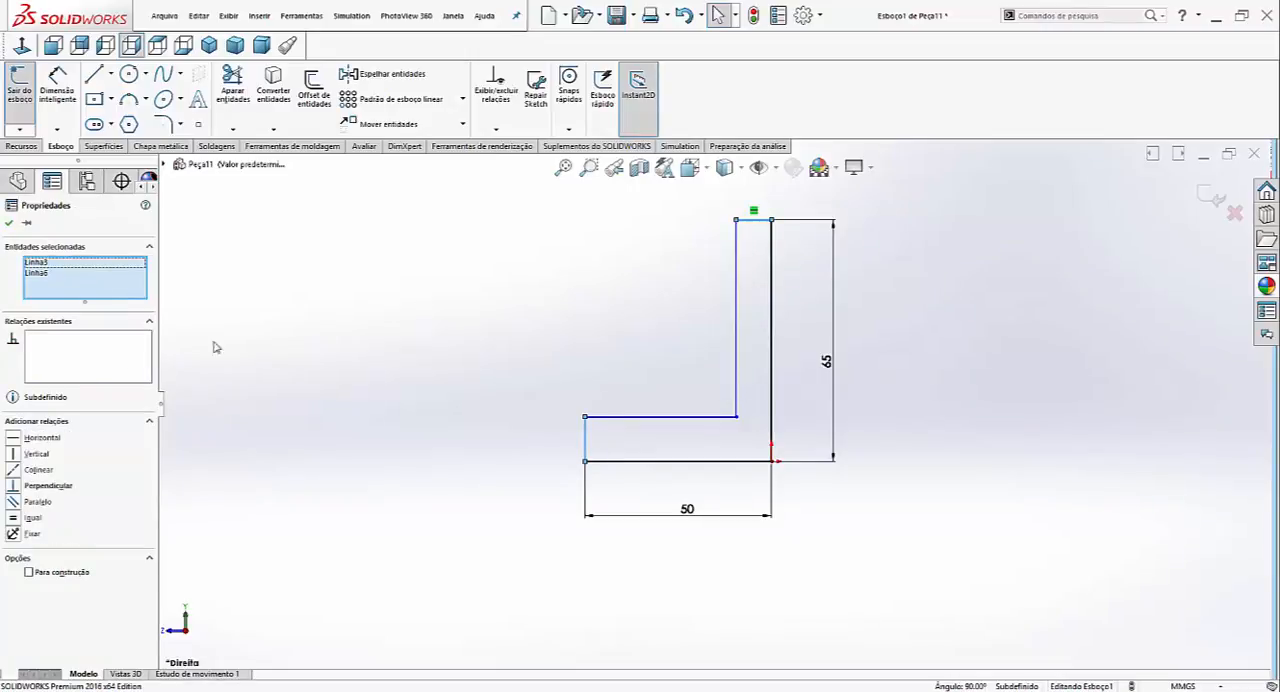
click(14, 520)
click(389, 519)
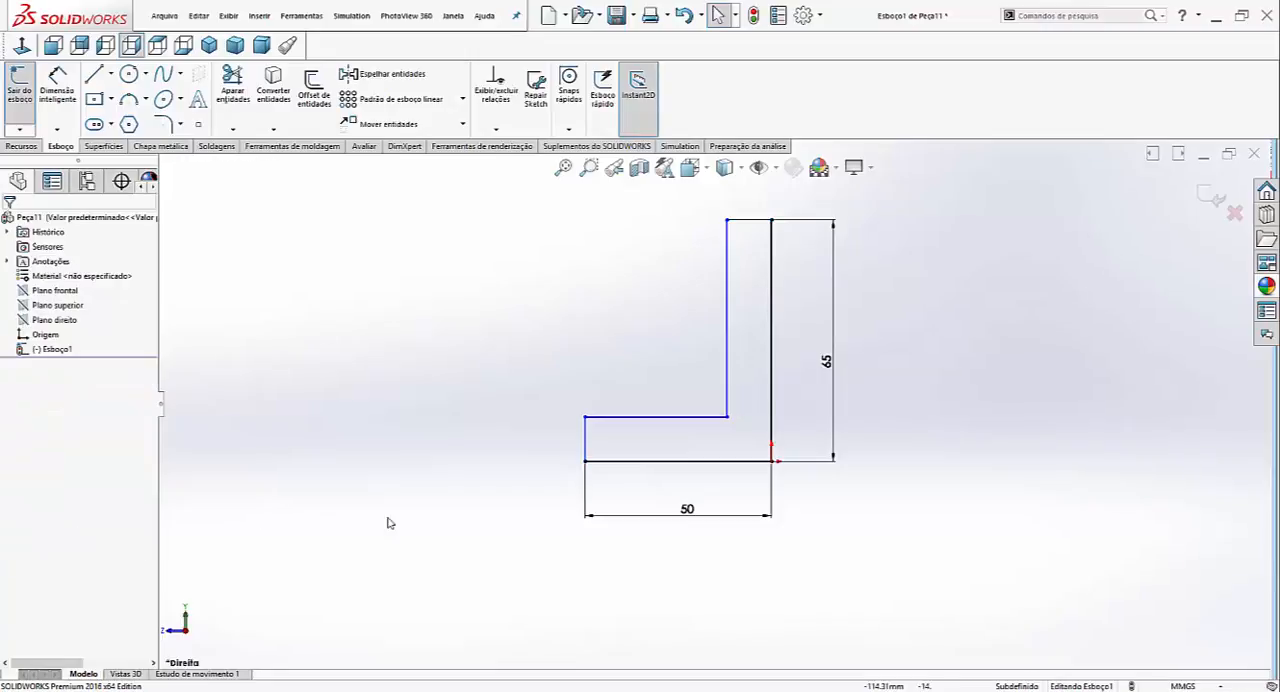
- Dimension the short vertical end line of the L profile's foot to 15 mm
right_drag(389, 519, 557, 398)
click(586, 436)
click(520, 440)
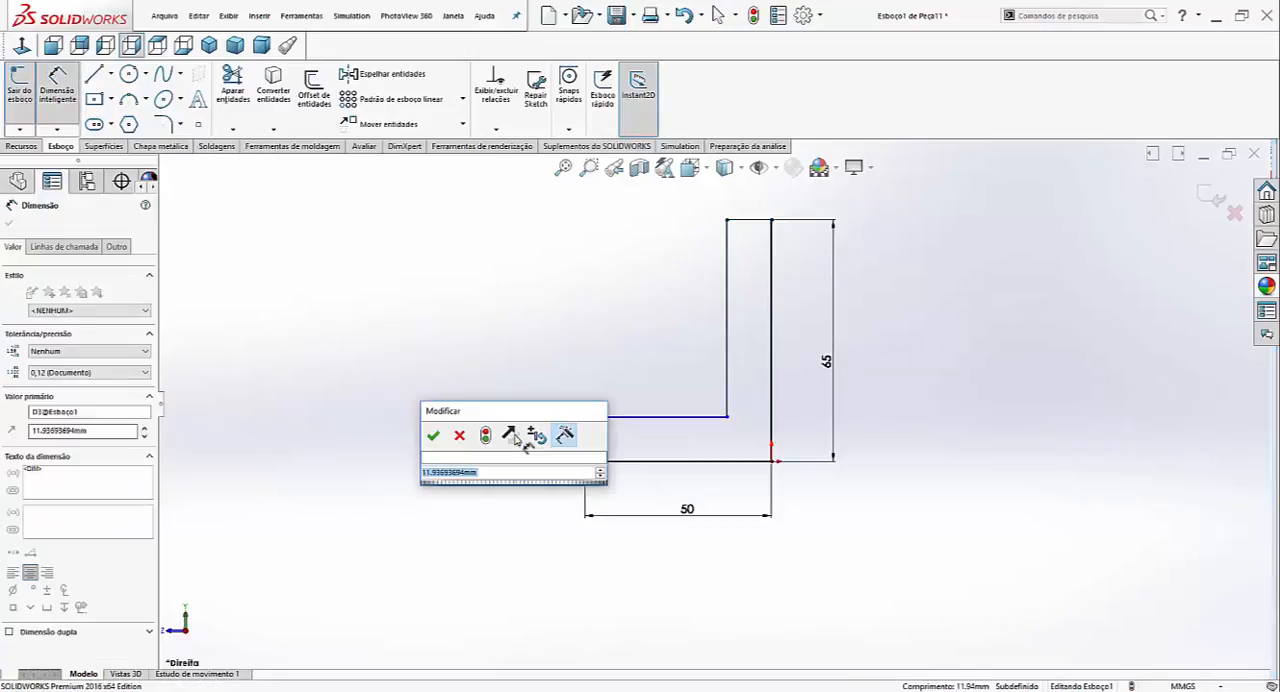
key(Return)
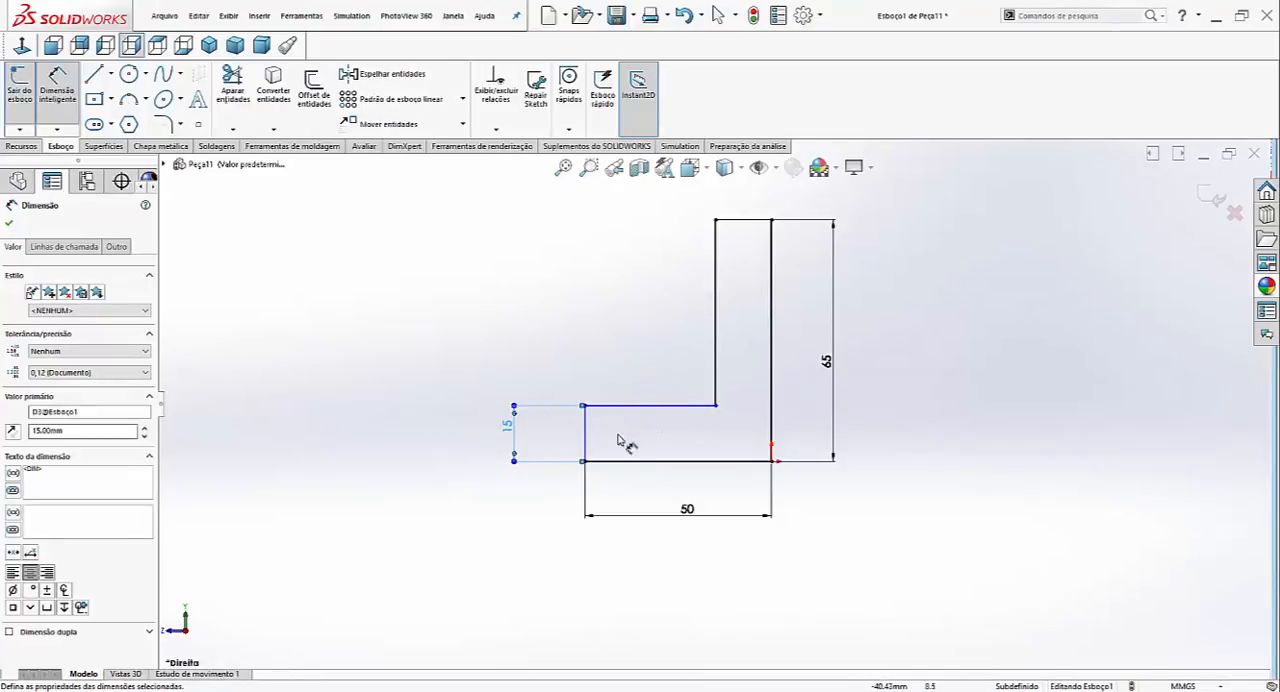
- Dimension the inner horizontal line of the L profile to 35 mm
click(652, 404)
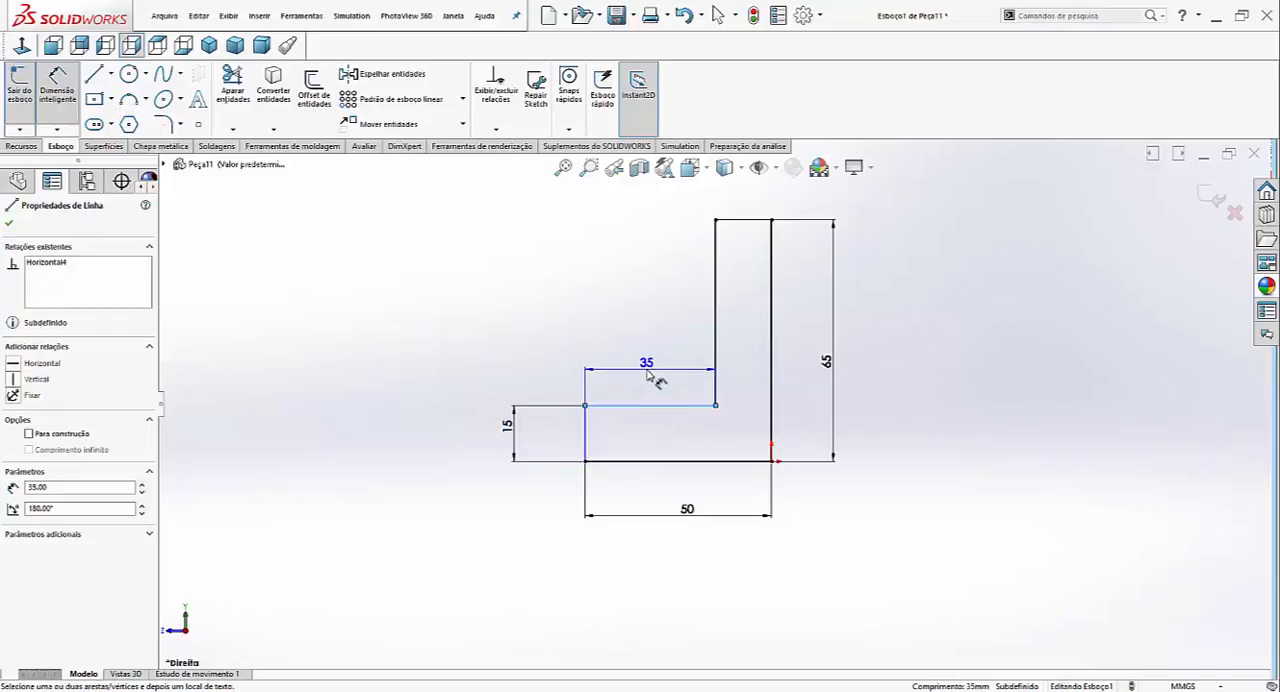
click(655, 370)
click(580, 370)
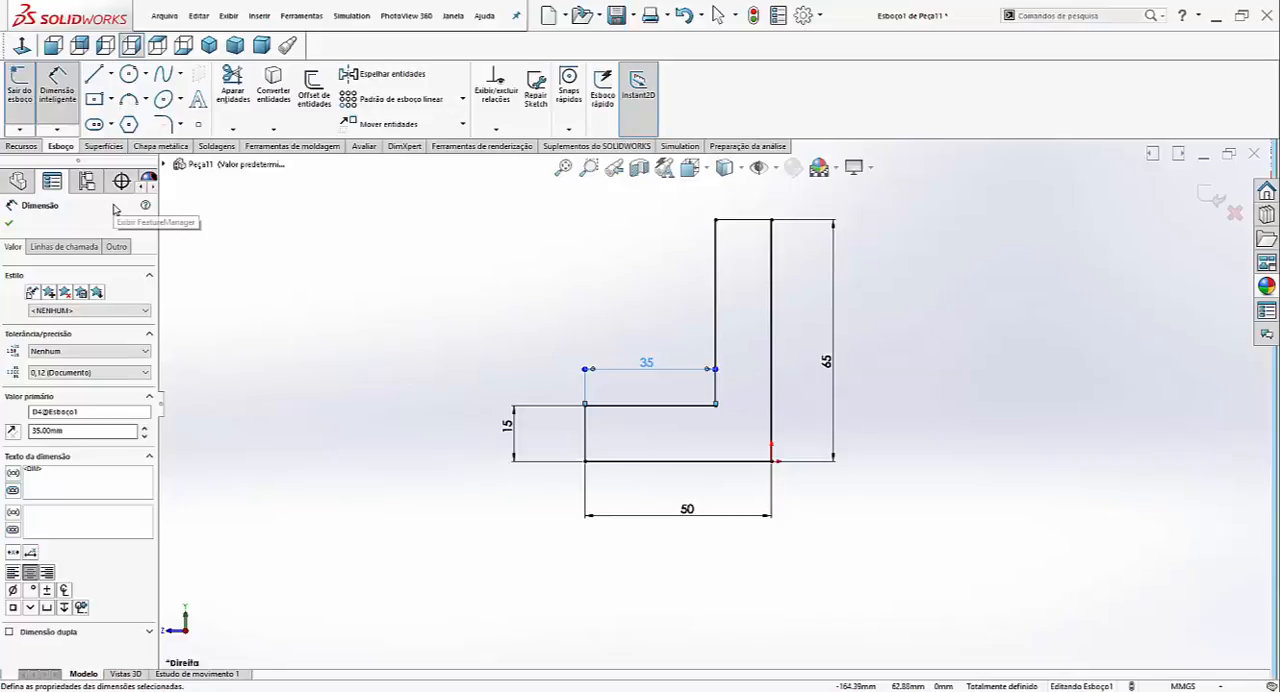
- Check the length of the upright's short top line with a dimension preview, without placing the dimension
scroll(715, 412, up, 1)
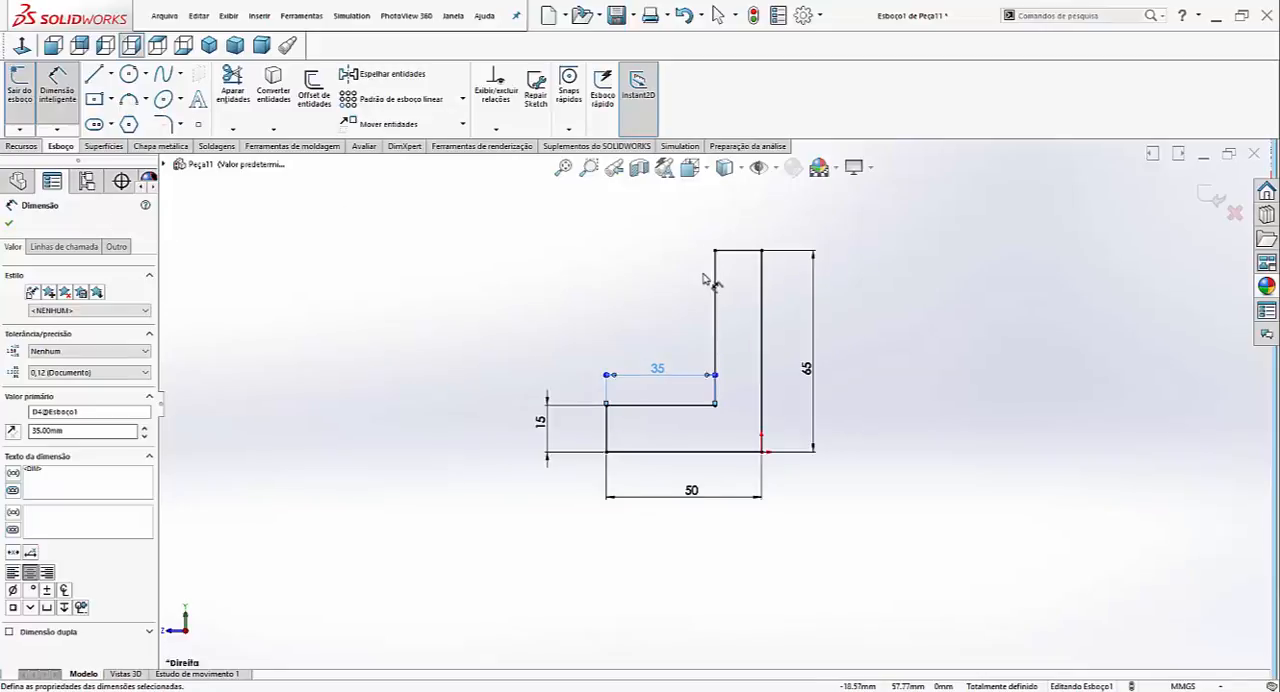
click(742, 250)
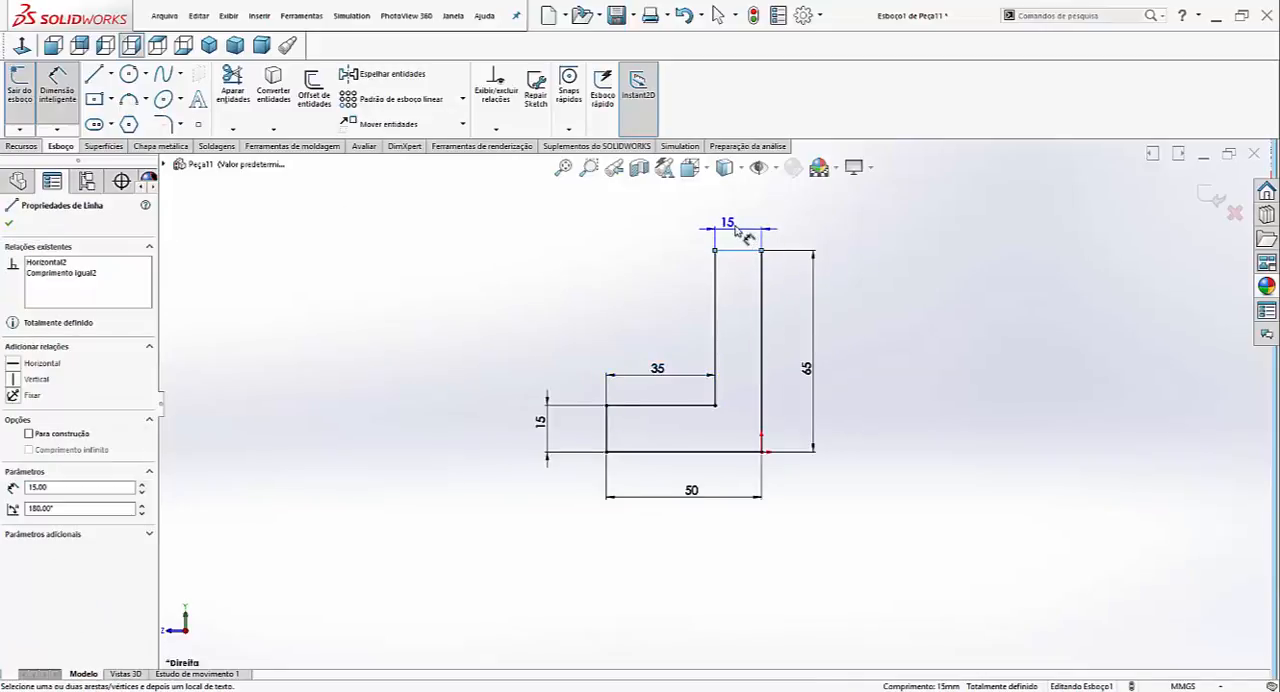
key(Escape)
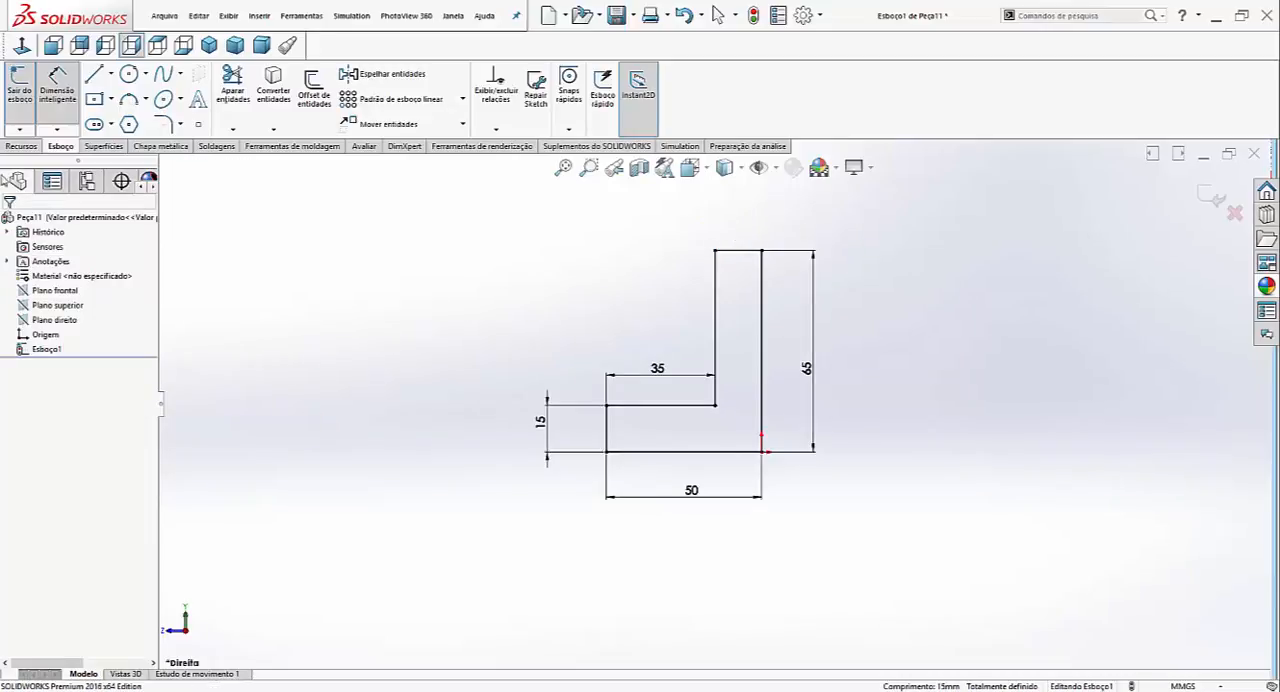
- Extrude the L profile as a boss 100 mm deep, symmetrically about the sketch plane with the mid-plane end condition
click(25, 151)
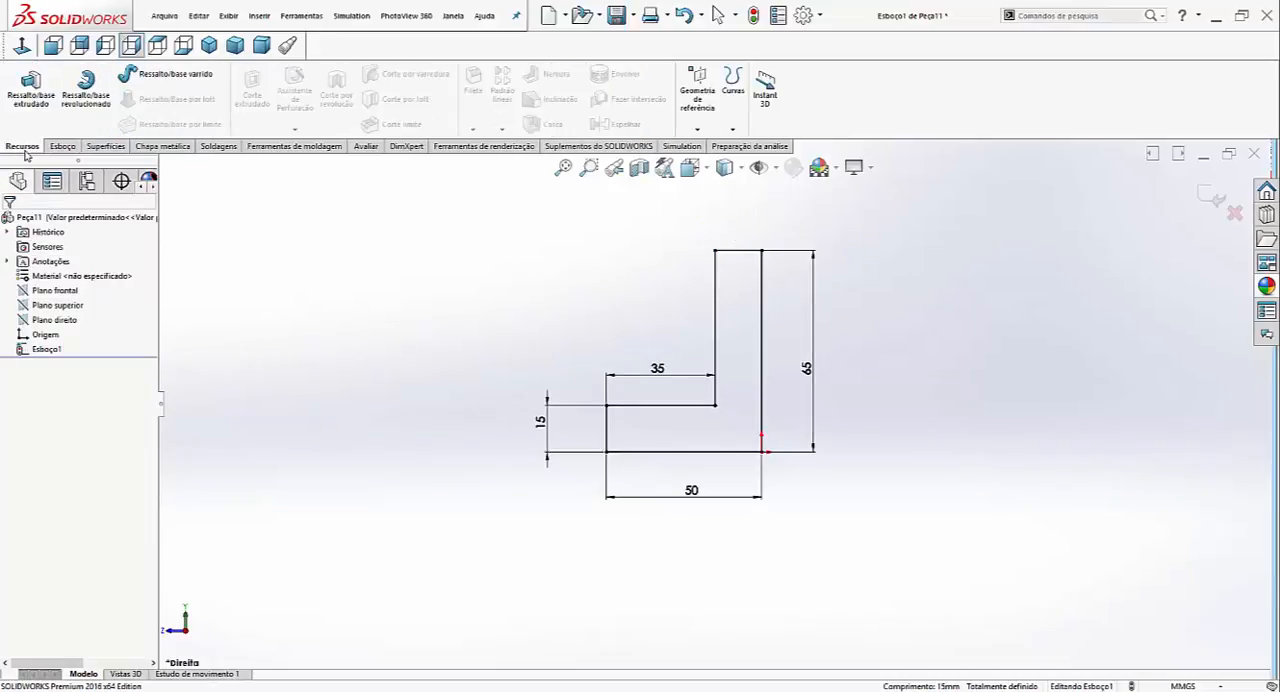
click(31, 88)
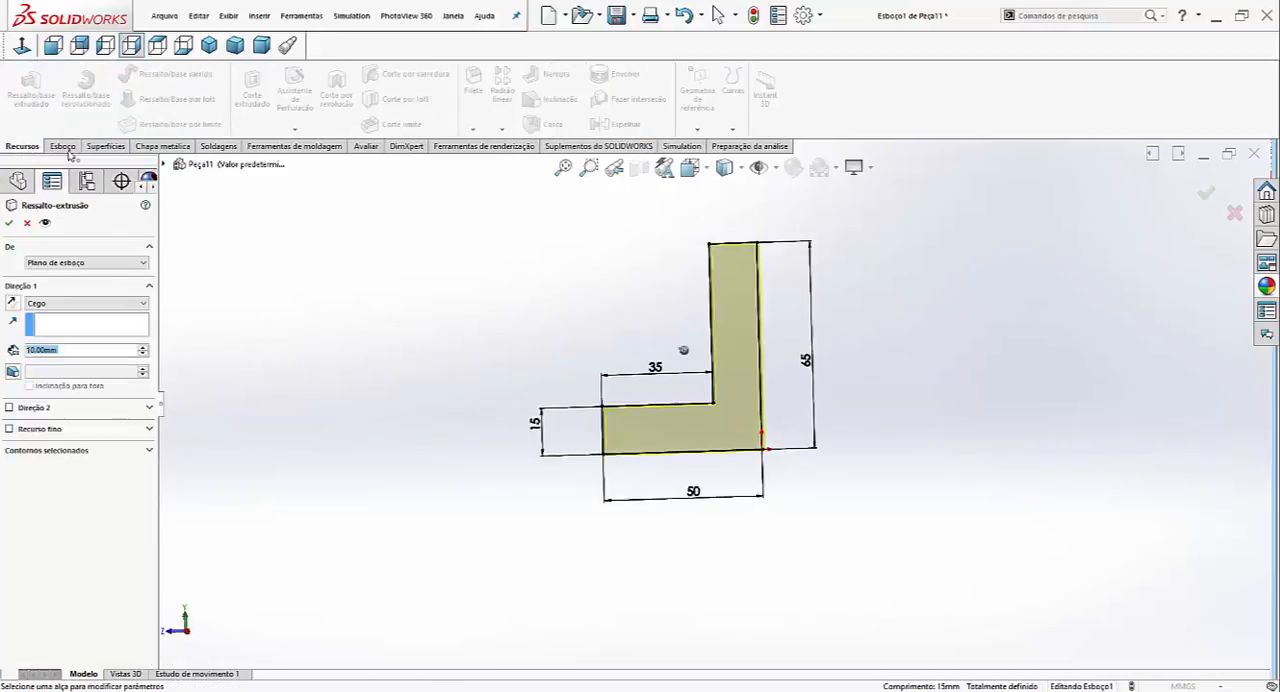
click(103, 306)
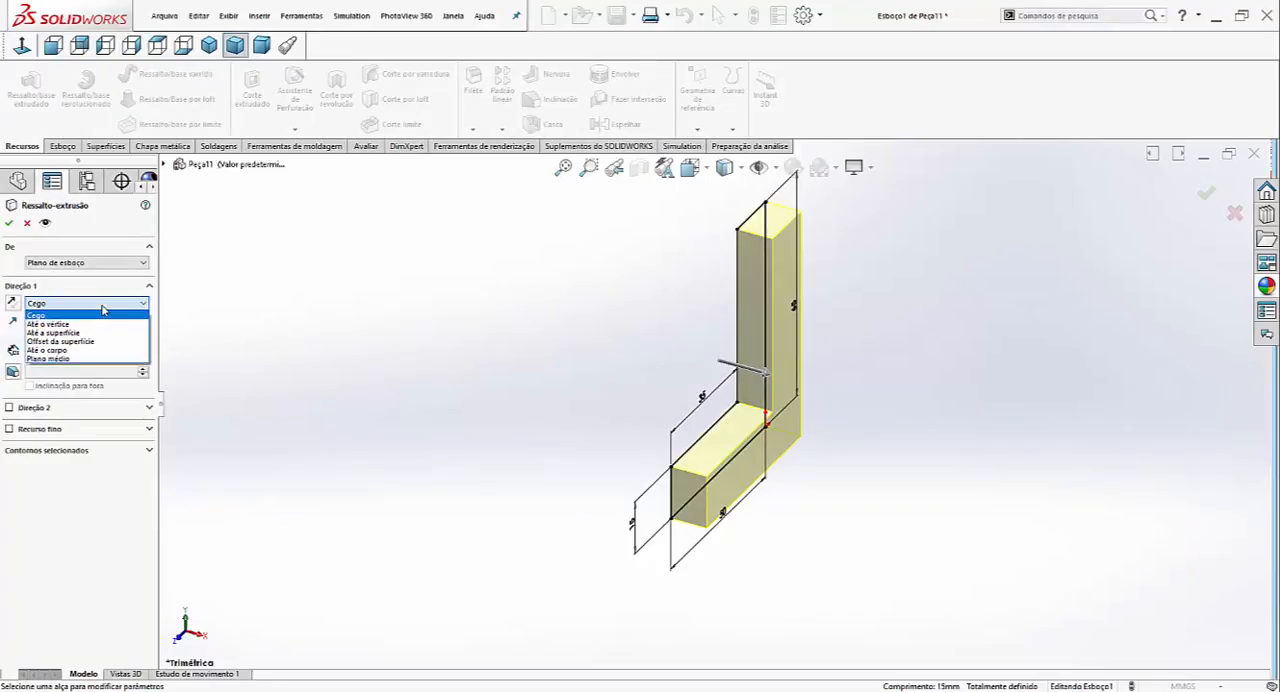
click(70, 357)
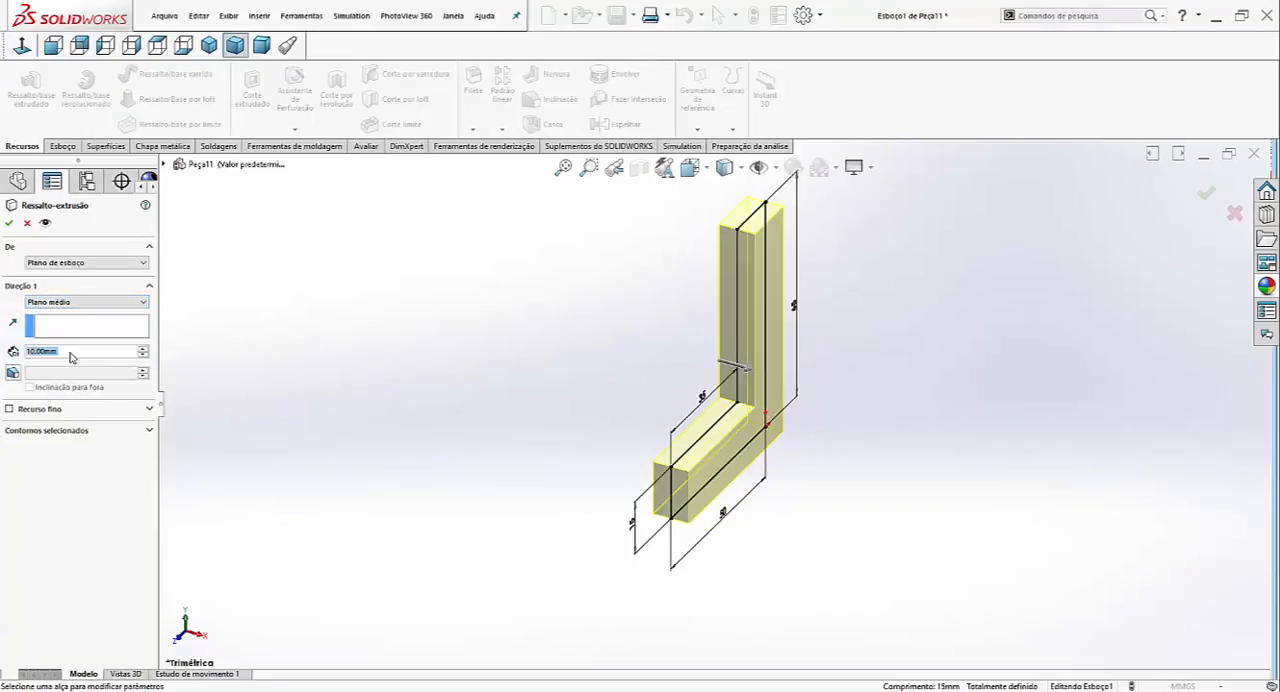
text(100)
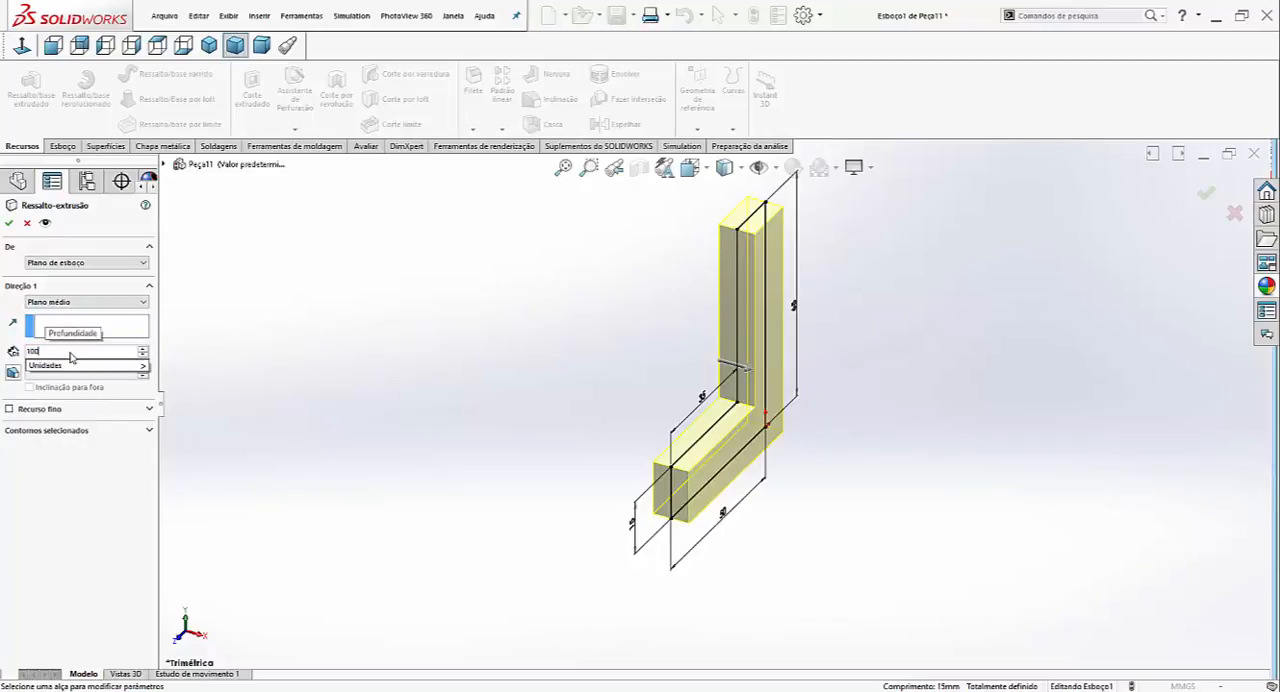
key(Return)
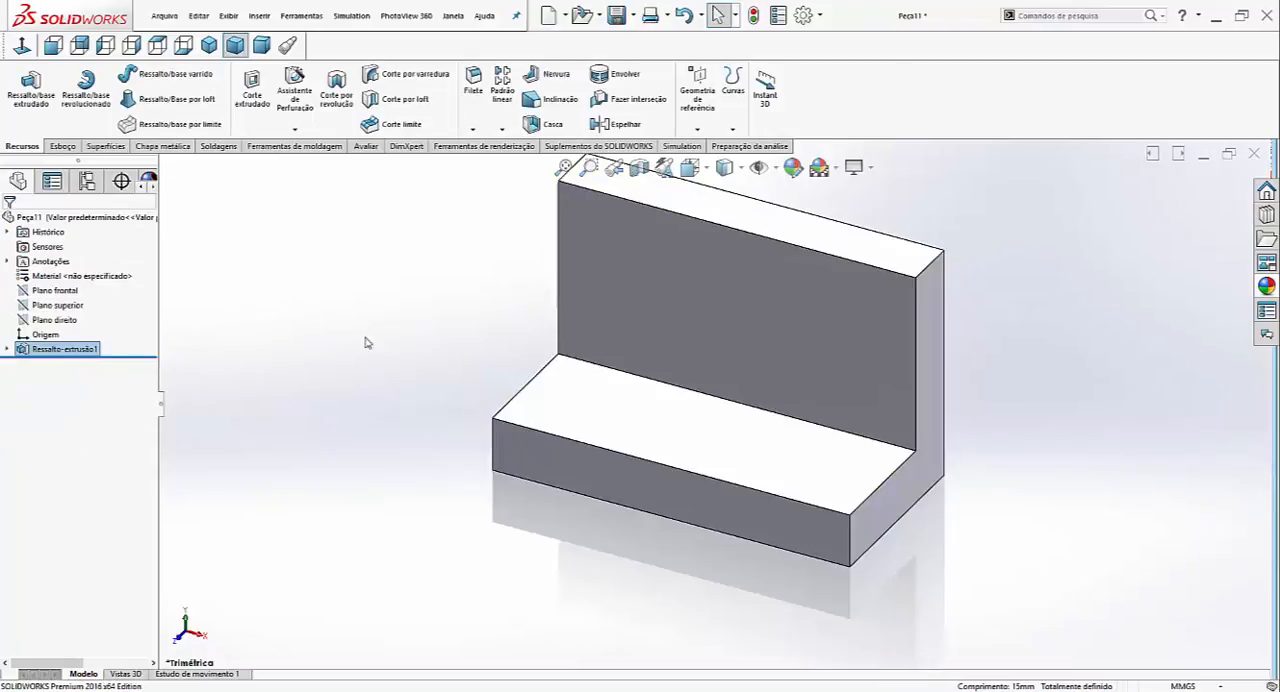
click(420, 335)
key(f)
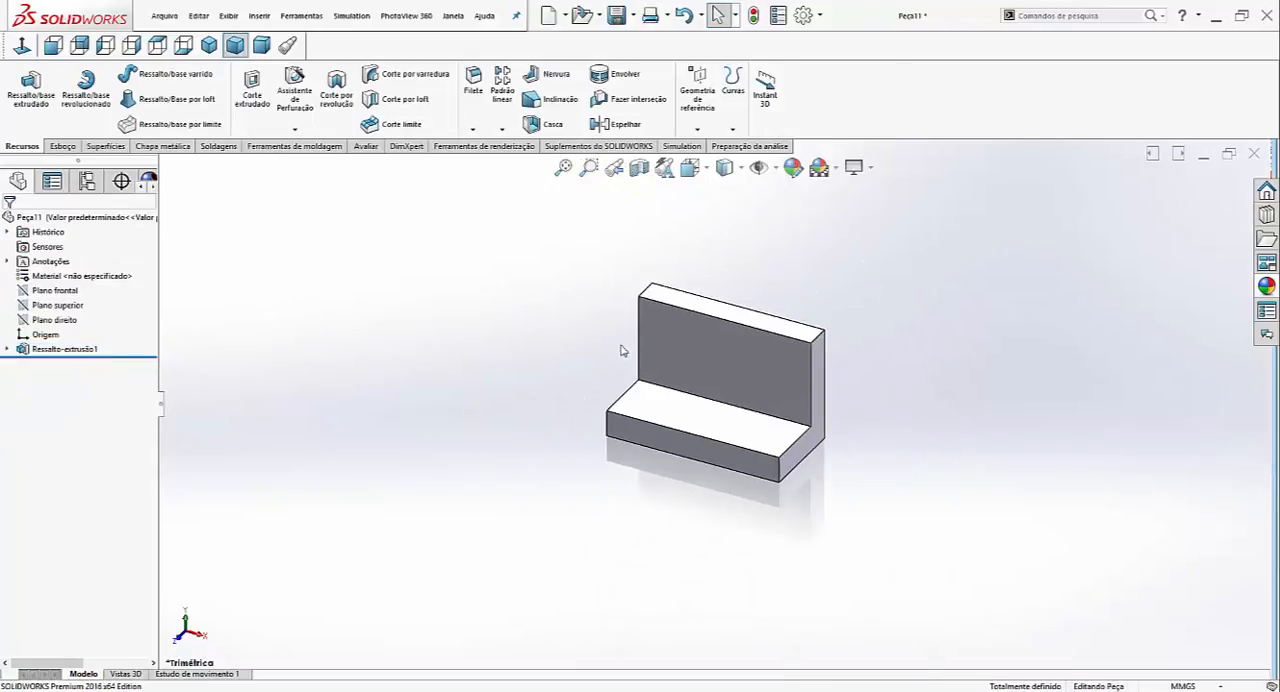
- Start a sketch on the inner vertical face and draw a centre rectangle about 35 mm wide and 36 mm high near its middle
click(710, 346)
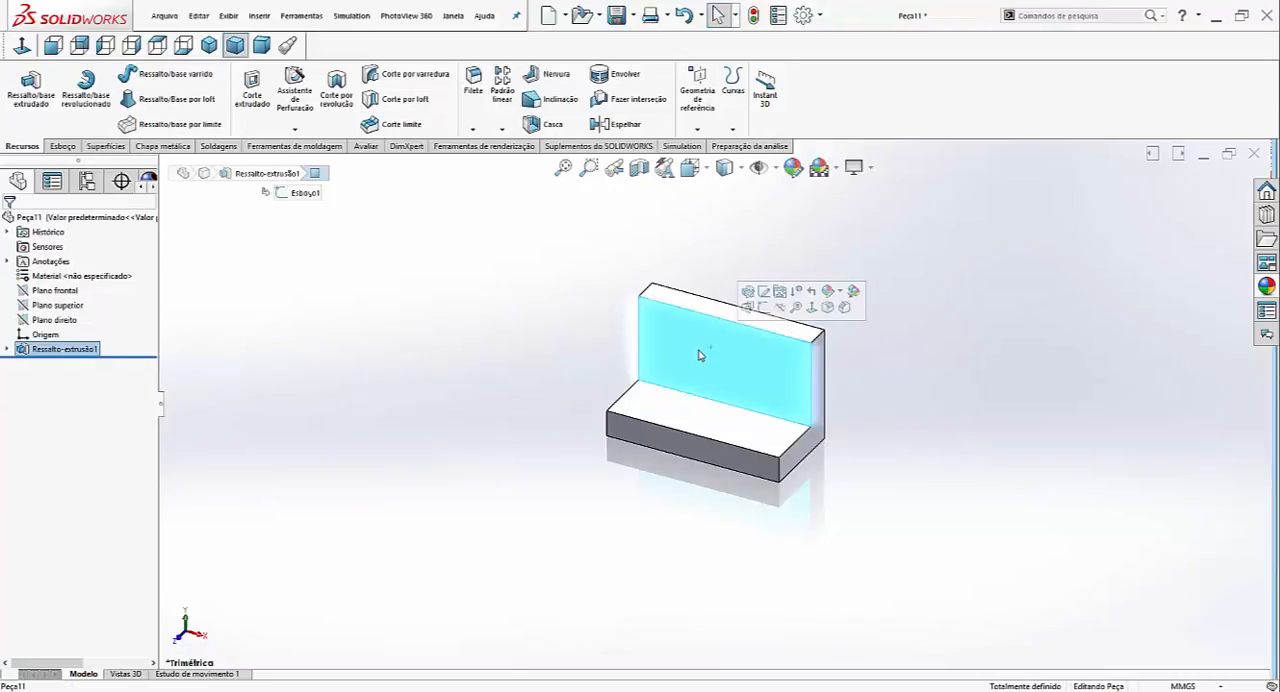
click(763, 307)
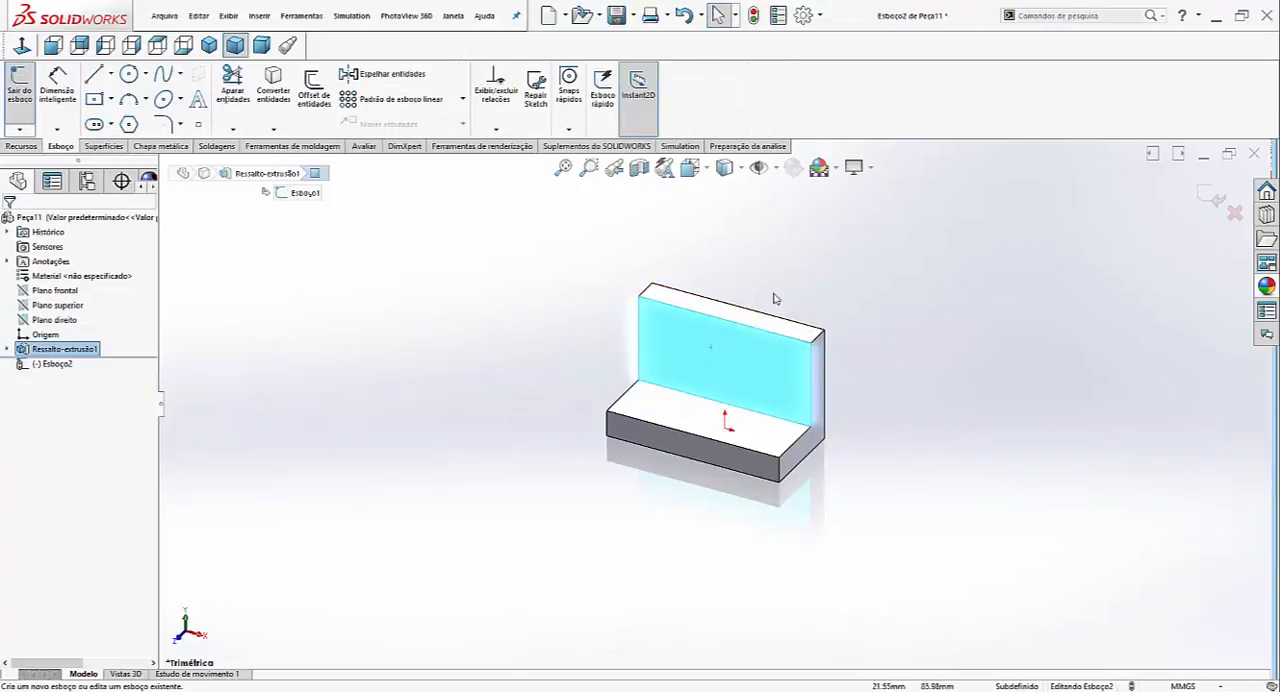
scroll(735, 348, down, 3)
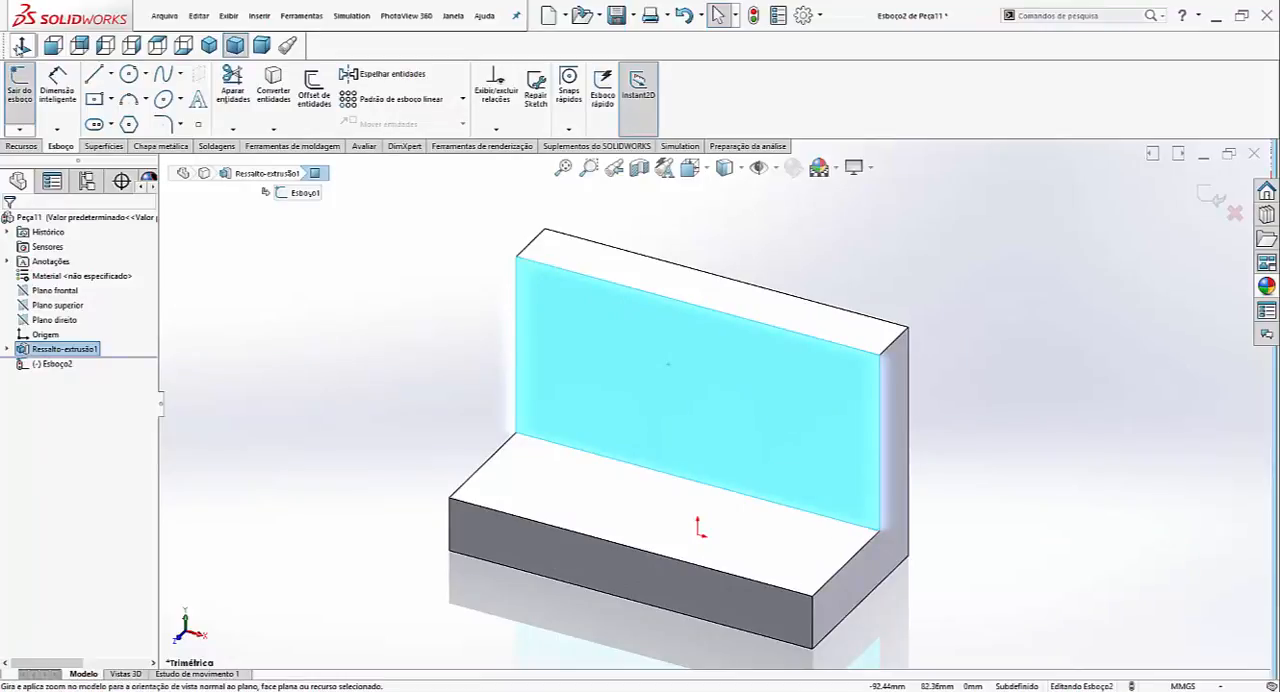
click(21, 45)
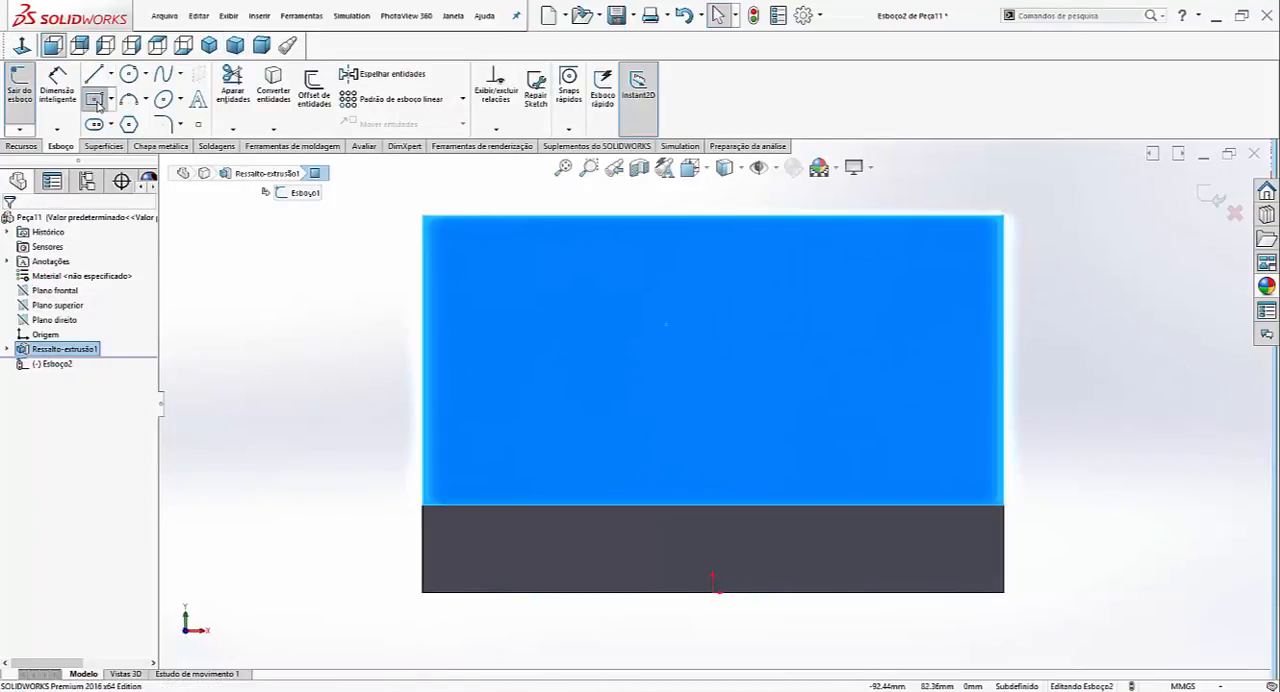
click(95, 101)
click(693, 373)
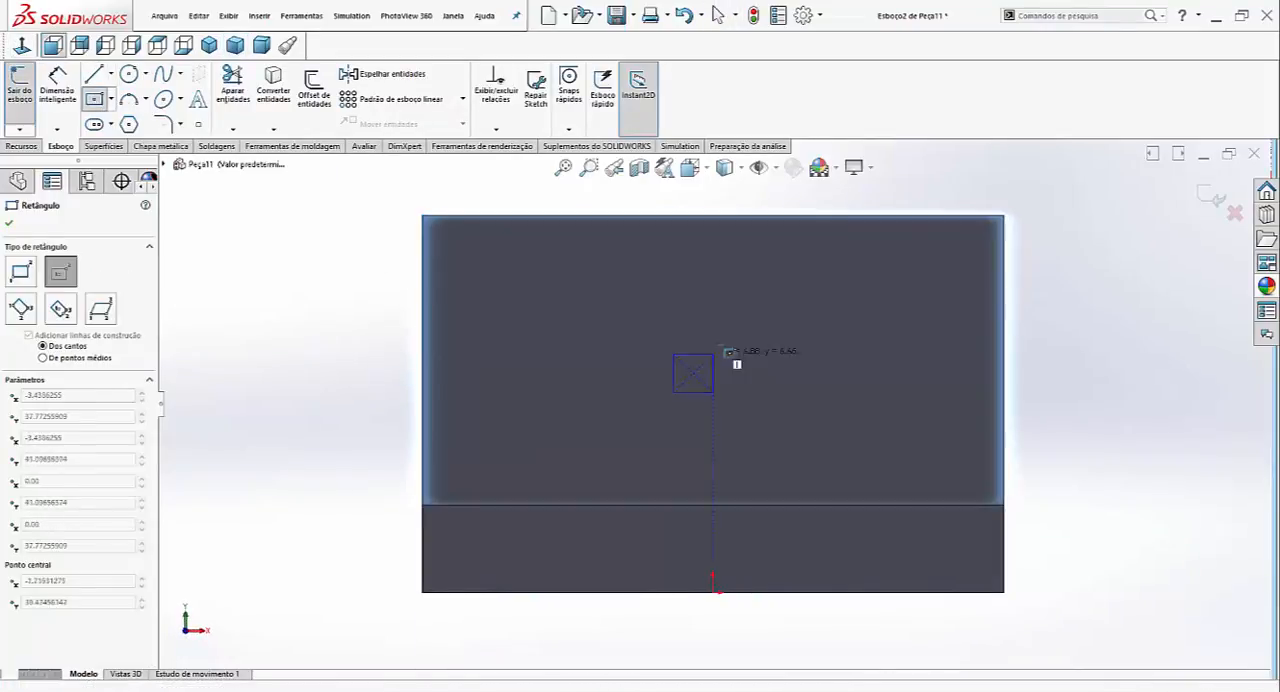
click(794, 269)
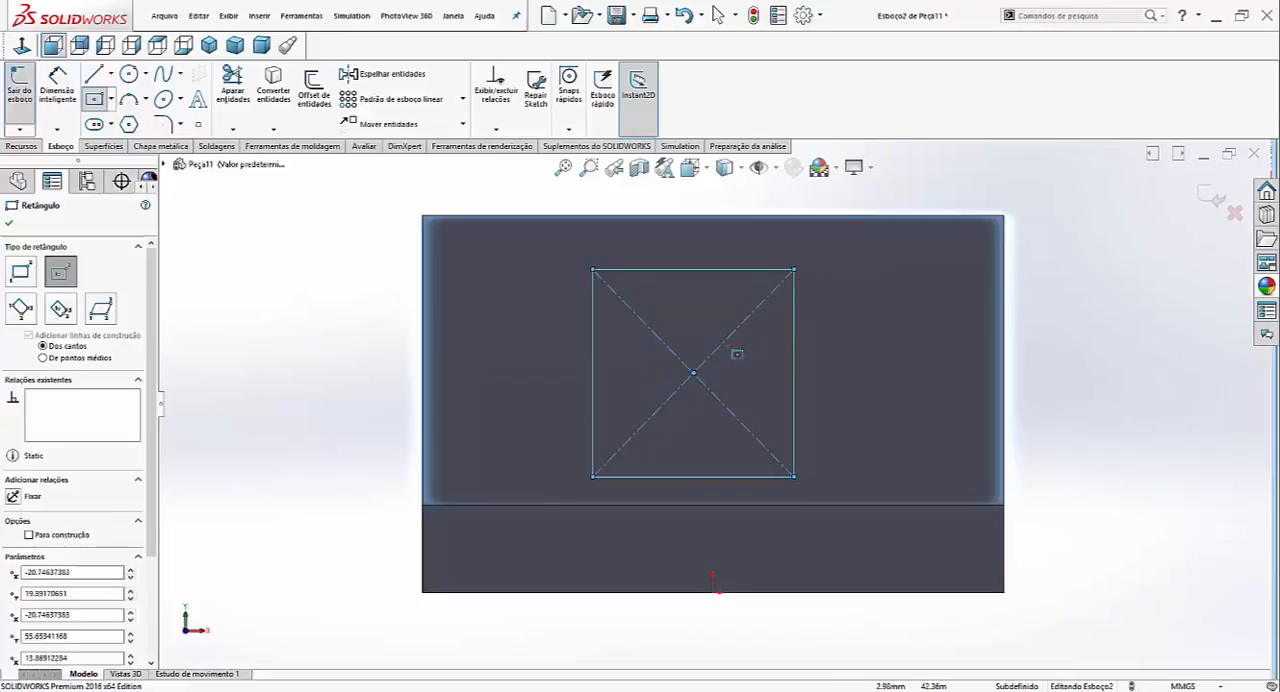
key(Escape)
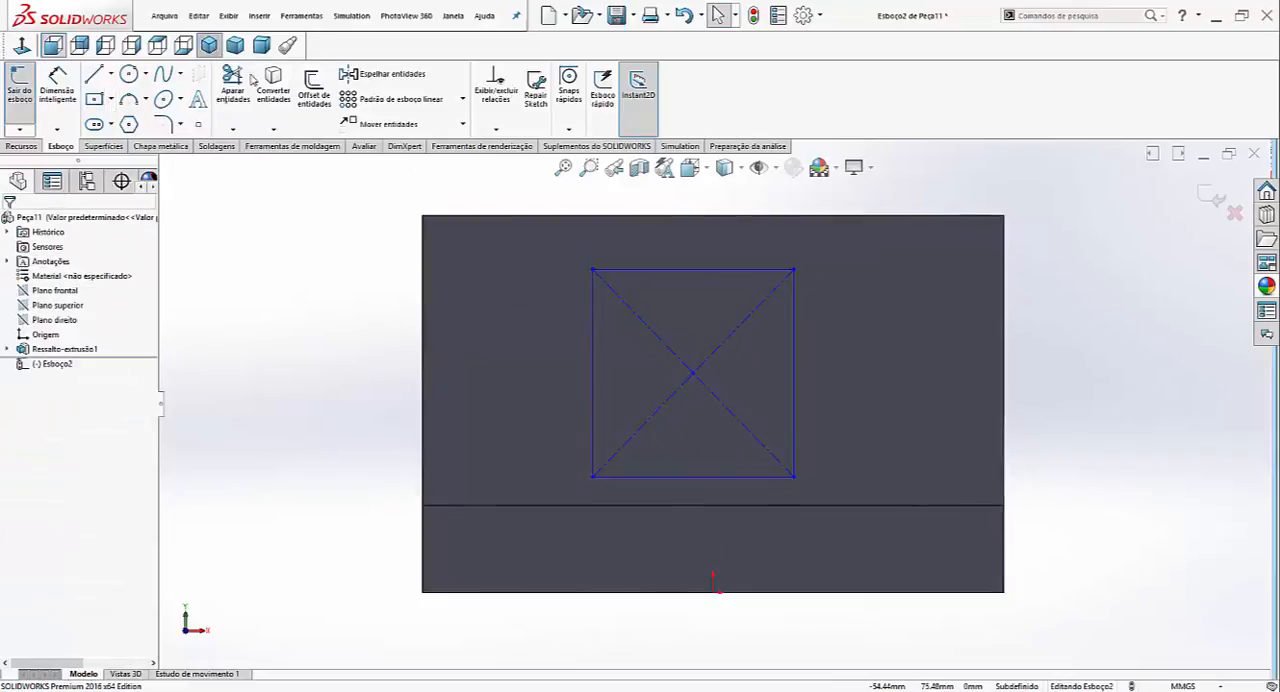
- Make the rectangle's bottom line collinear with the inner corner edge between the bracket's base and upright
click(209, 45)
scroll(829, 466, down, 2)
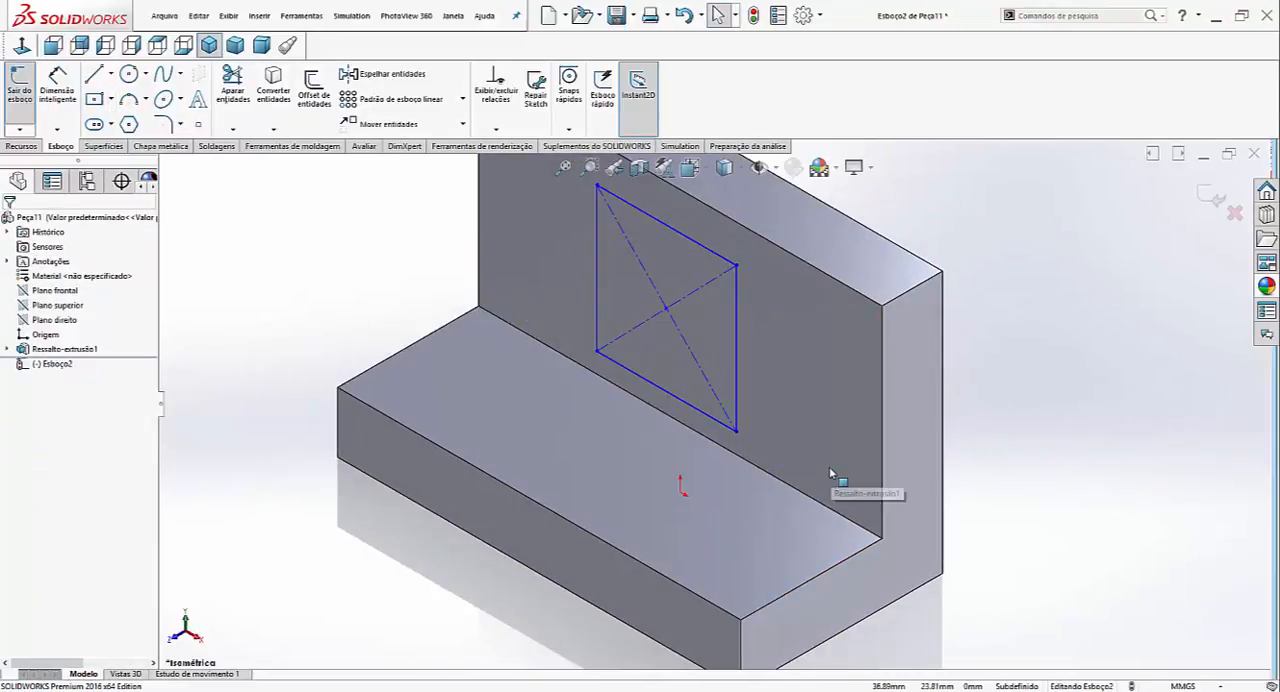
click(636, 380)
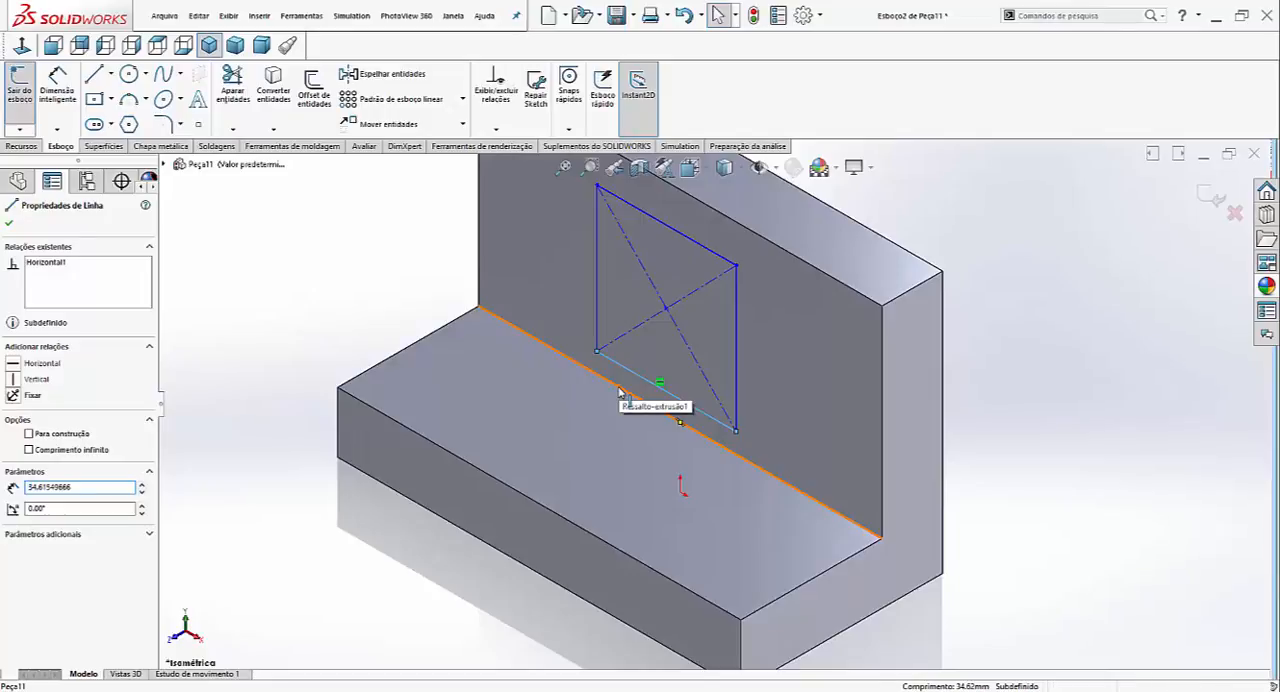
ctrl+click(615, 392)
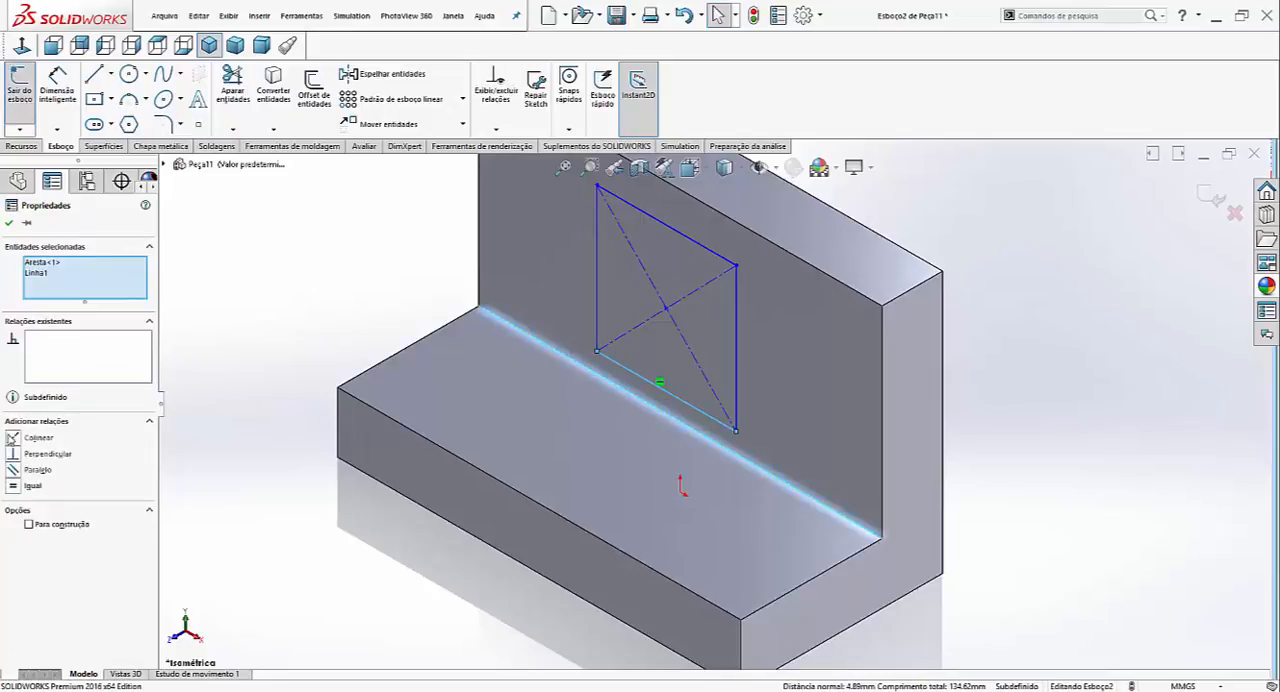
click(15, 438)
click(224, 398)
scroll(506, 388, up, 2)
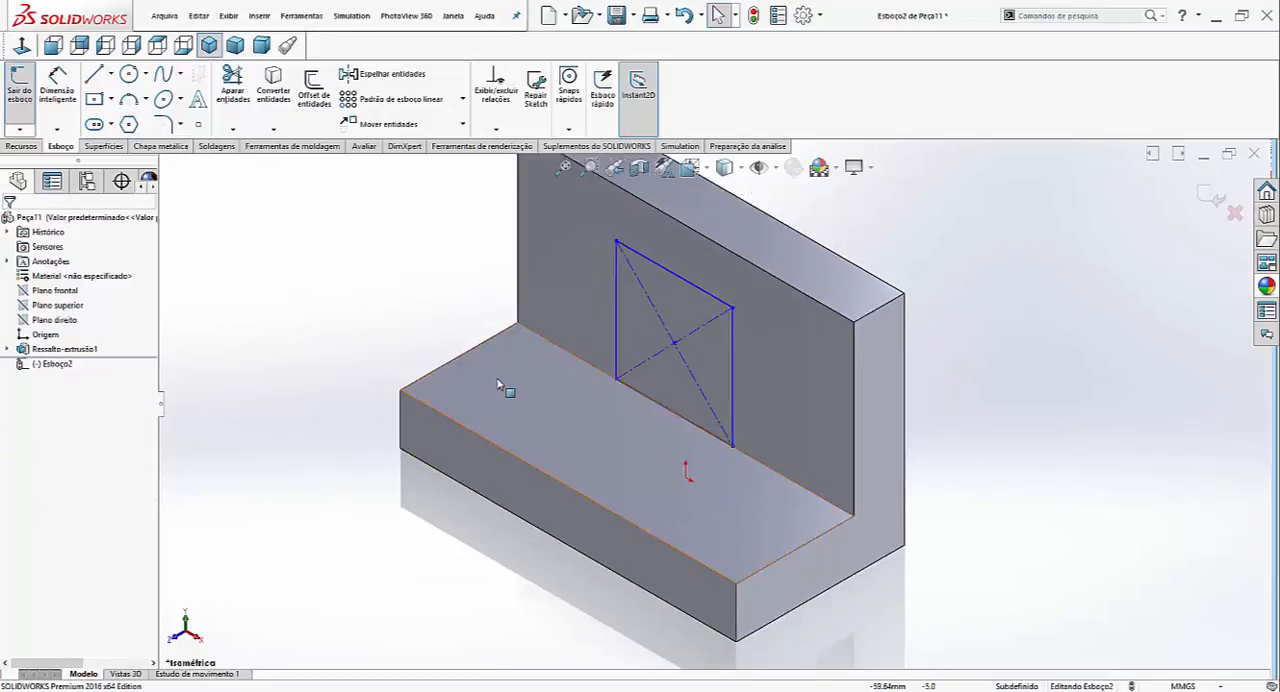
- Make the rectangle's top line collinear with the upper edge of the bracket's inner vertical face
scroll(742, 283, down, 1)
click(652, 347)
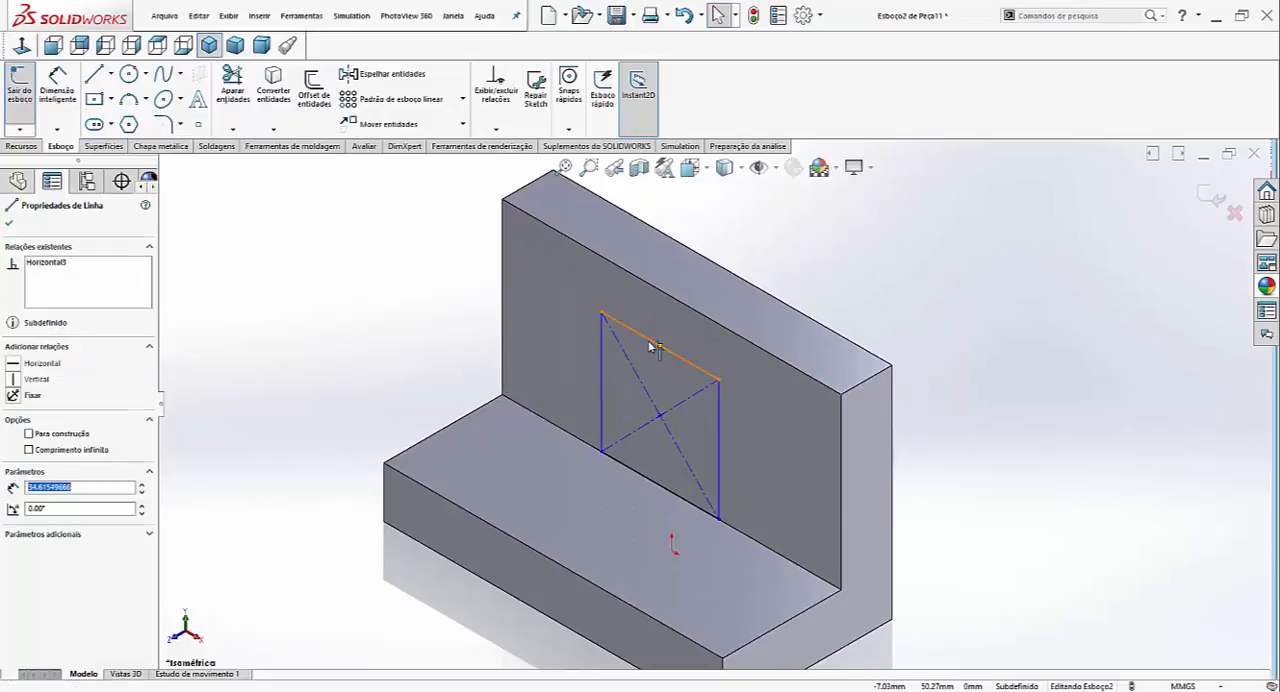
ctrl+click(639, 280)
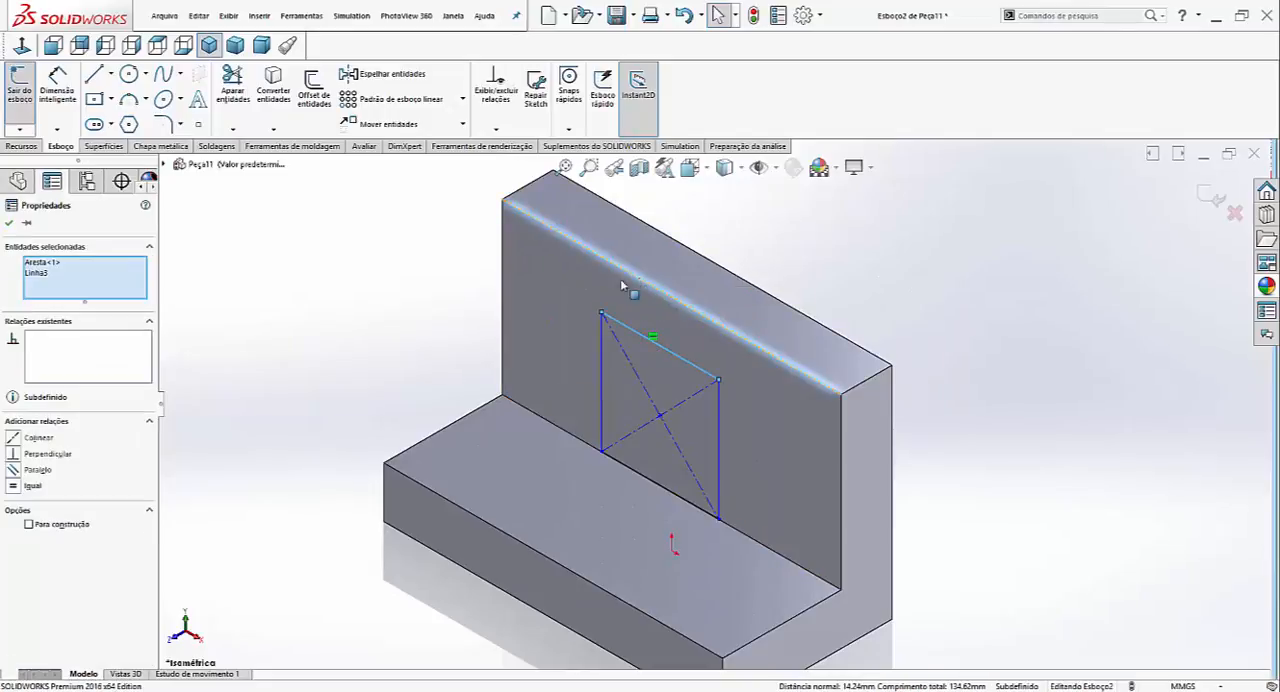
click(12, 437)
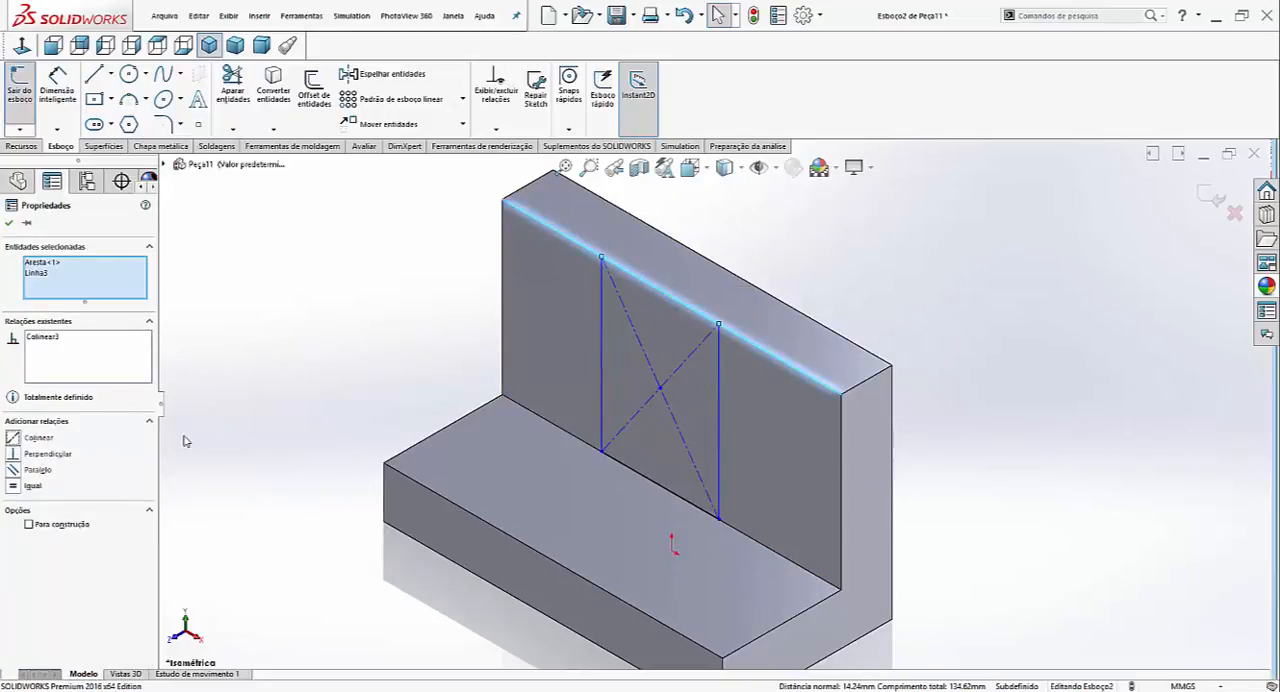
click(357, 420)
key(f)
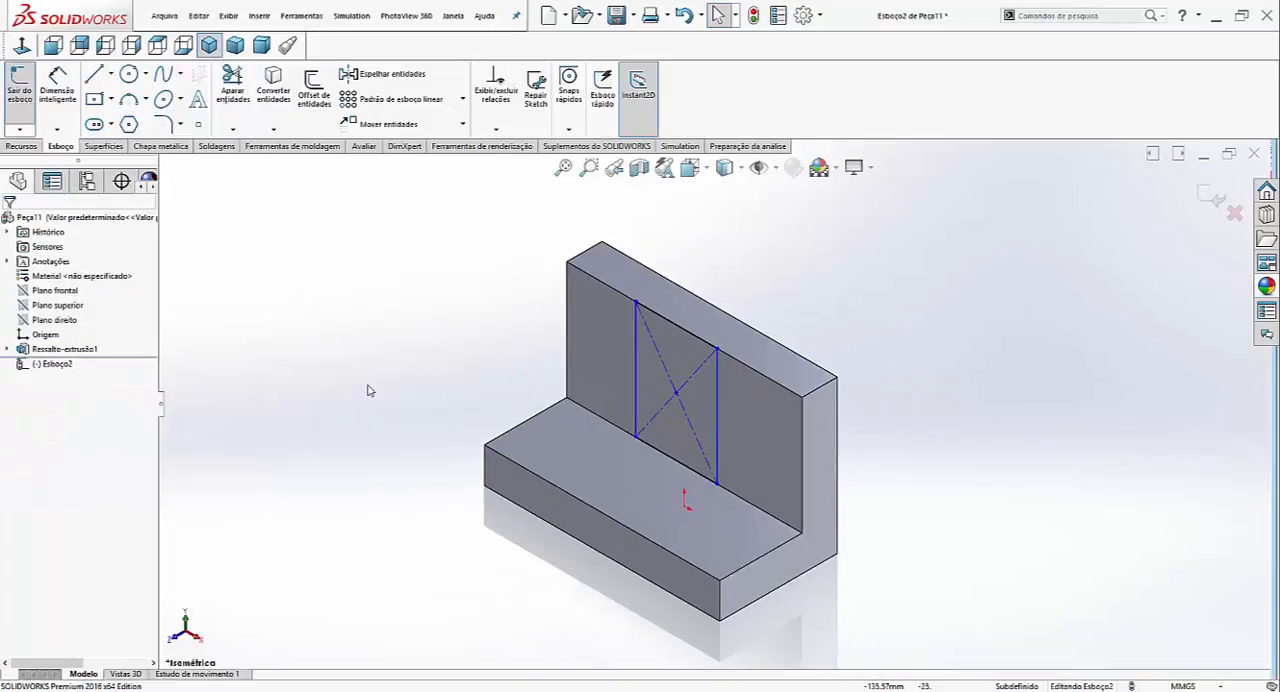
- Dimension the rectangle's top line to a width of 50 mm
right_drag(366, 386, 376, 290)
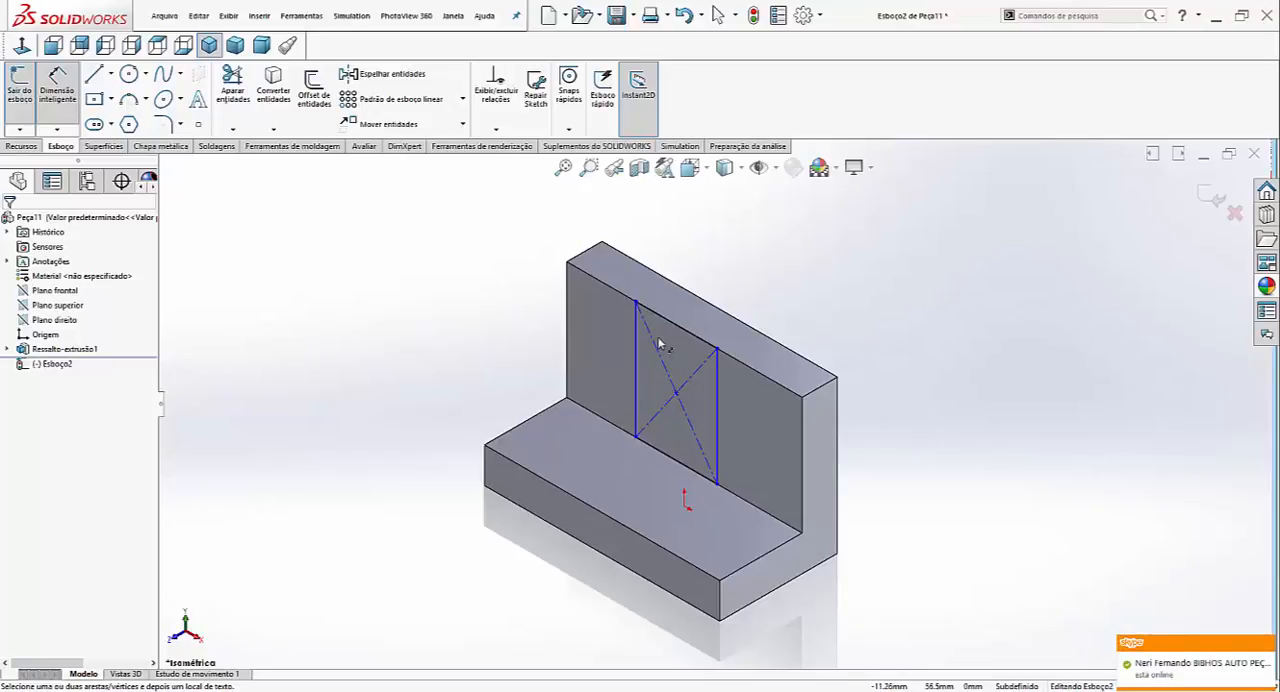
click(566, 313)
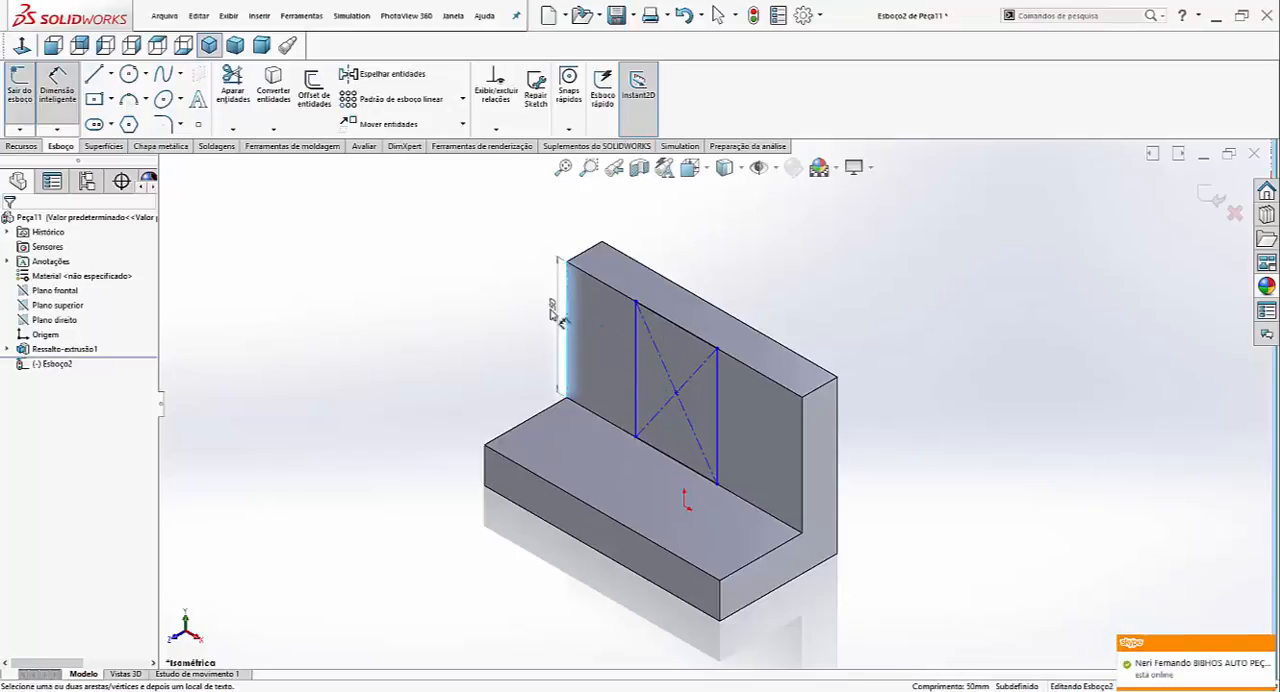
key(Escape)
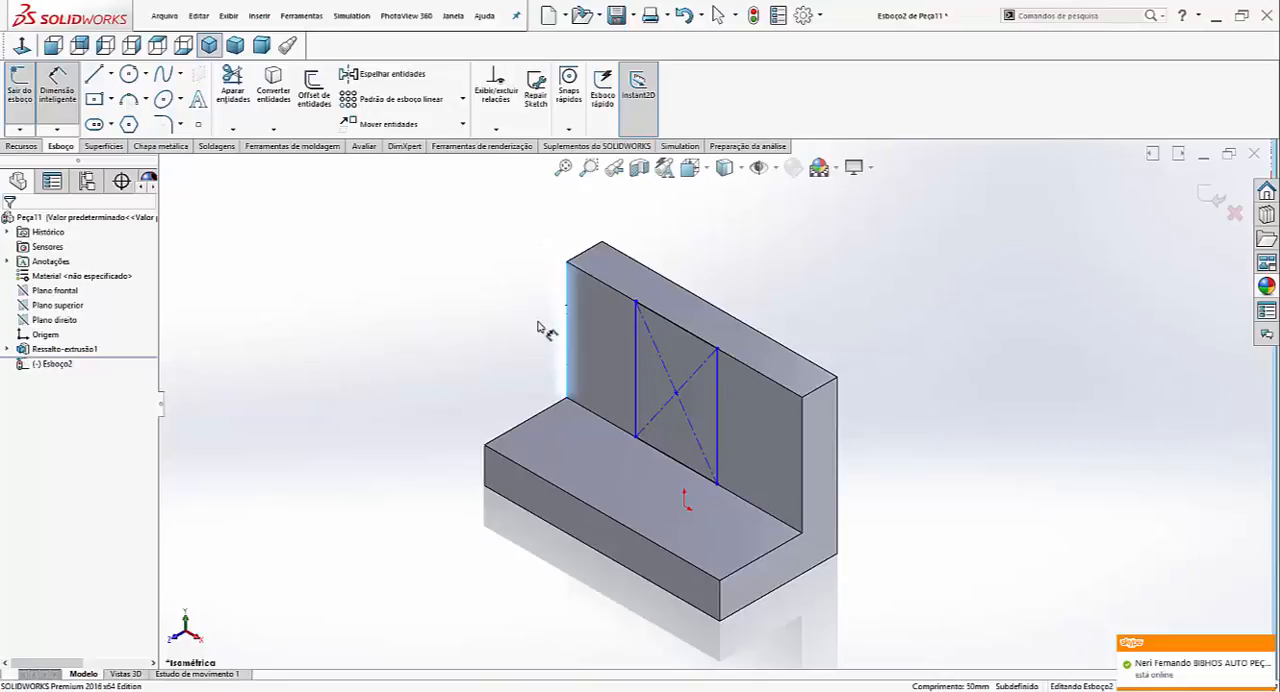
click(680, 330)
click(688, 272)
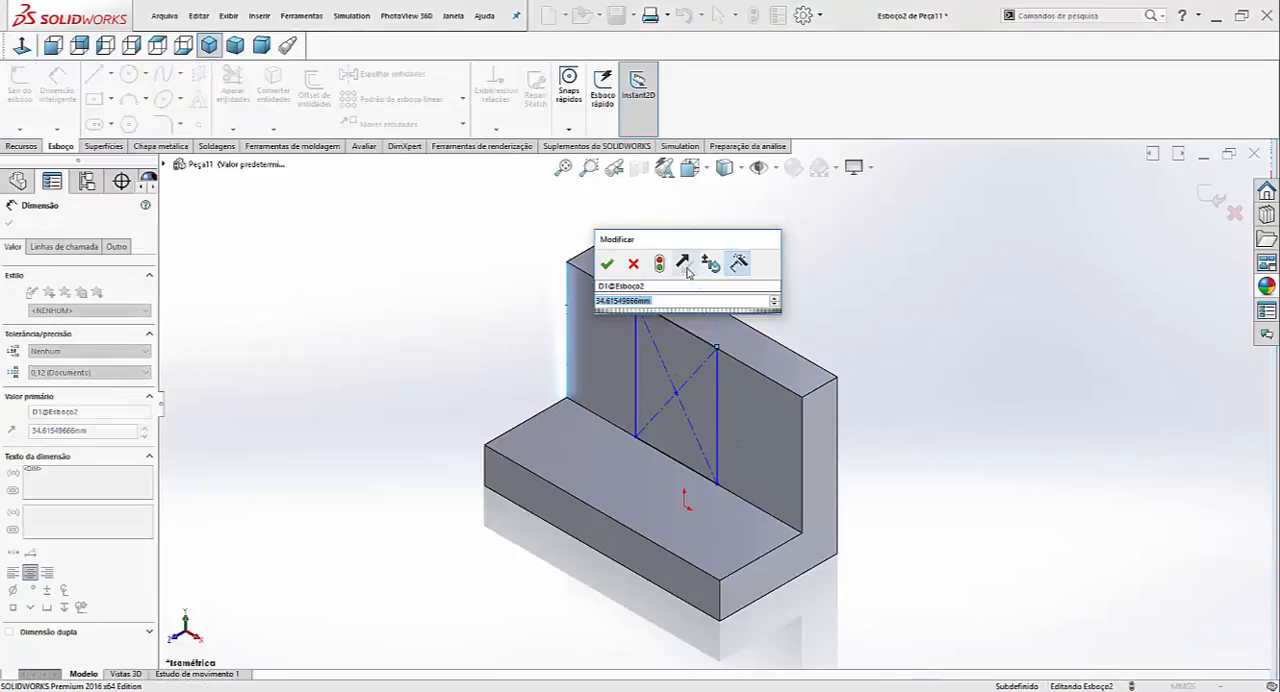
key(Return)
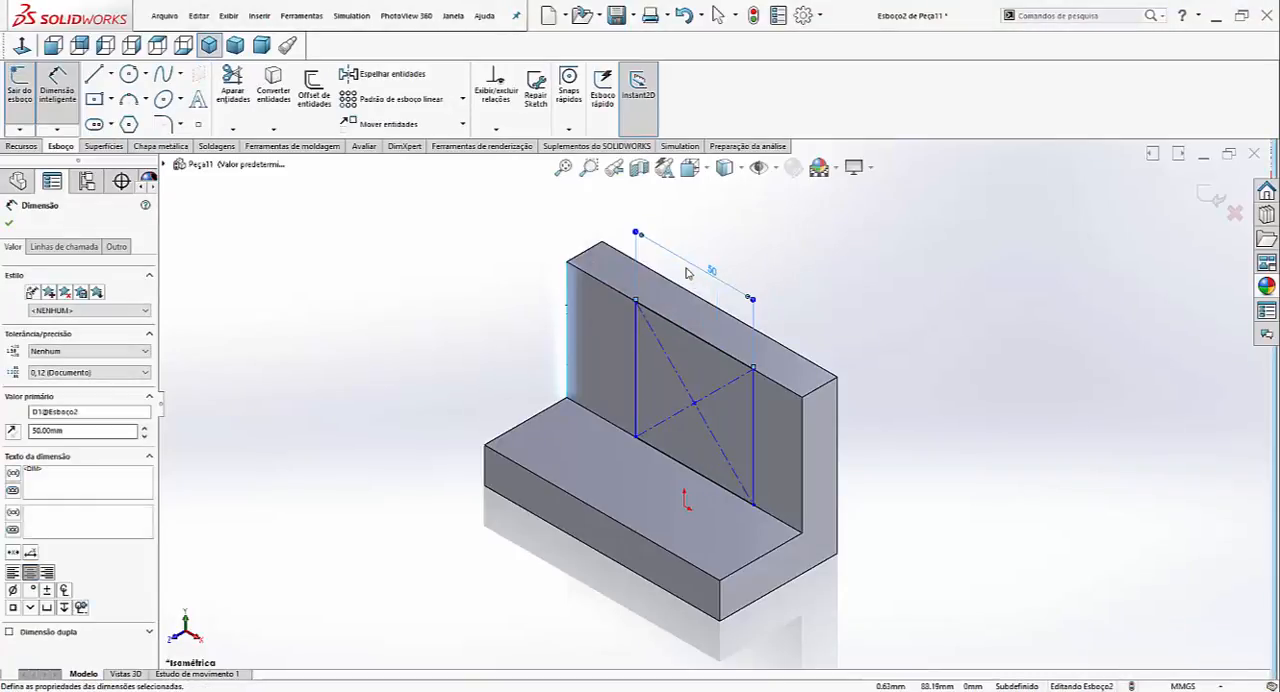
key(Escape)
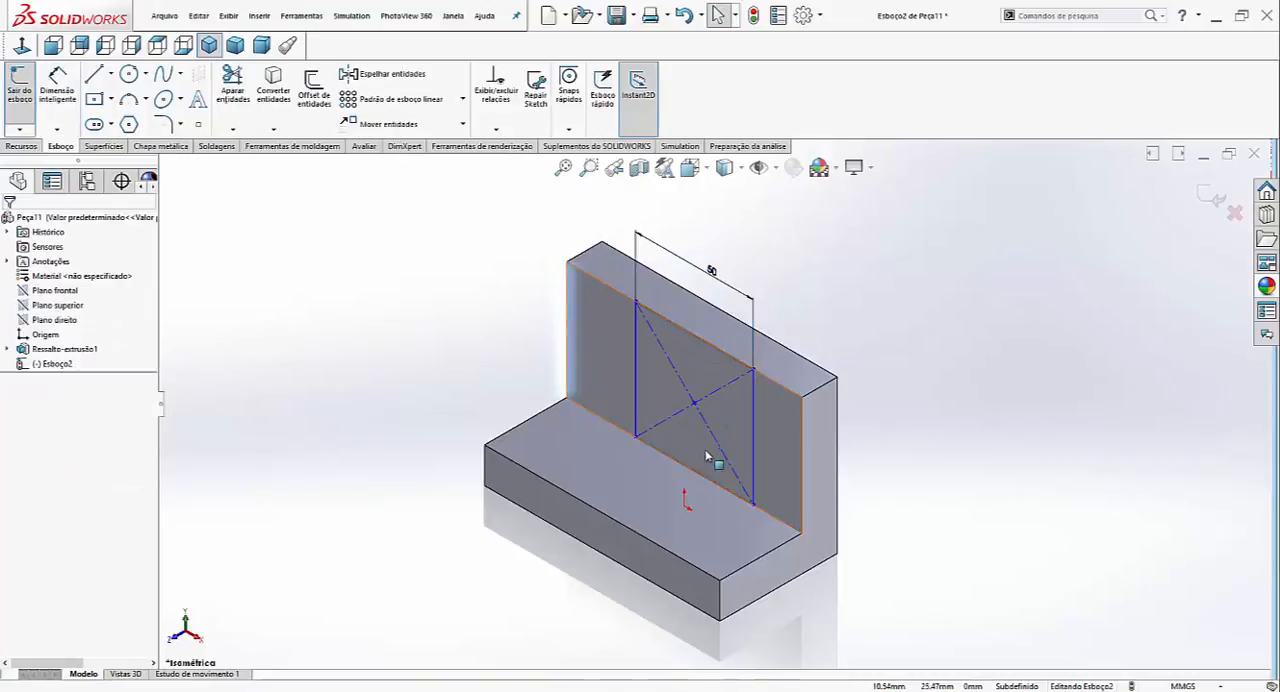
- Dimension the rectangle's centre point 50 mm from the right vertical edge of the upright
scroll(698, 421, down, 2)
scroll(698, 421, up, 1)
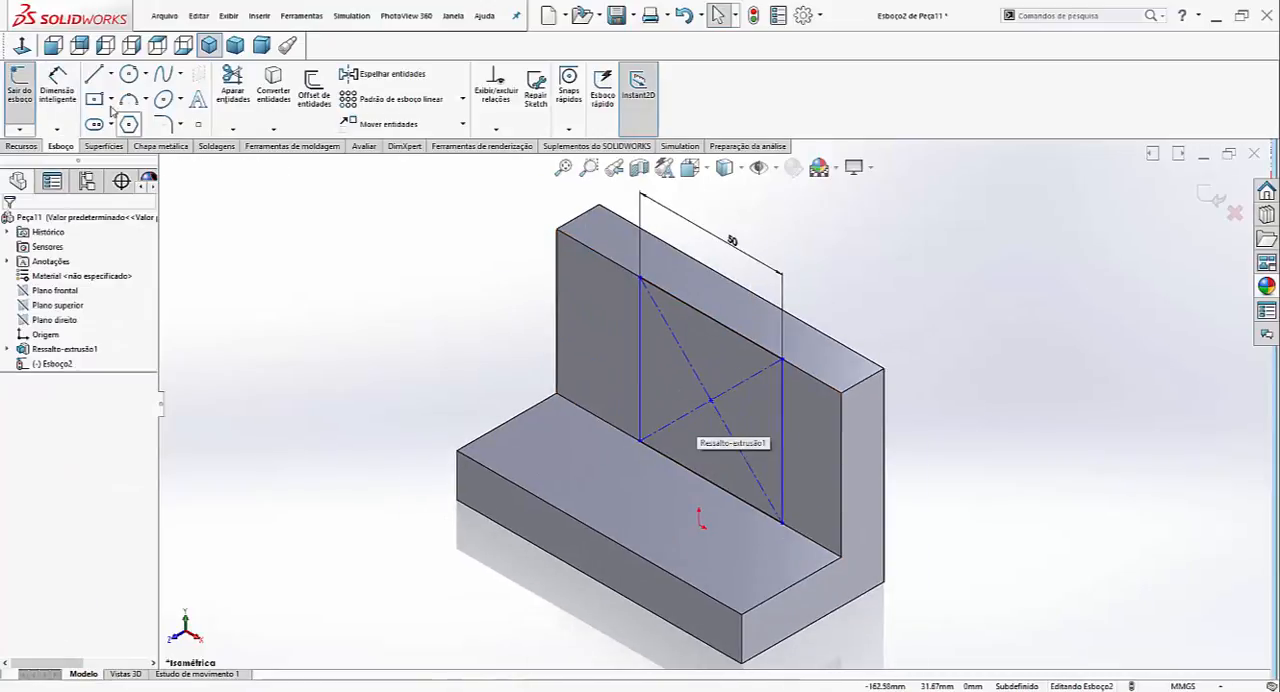
click(22, 46)
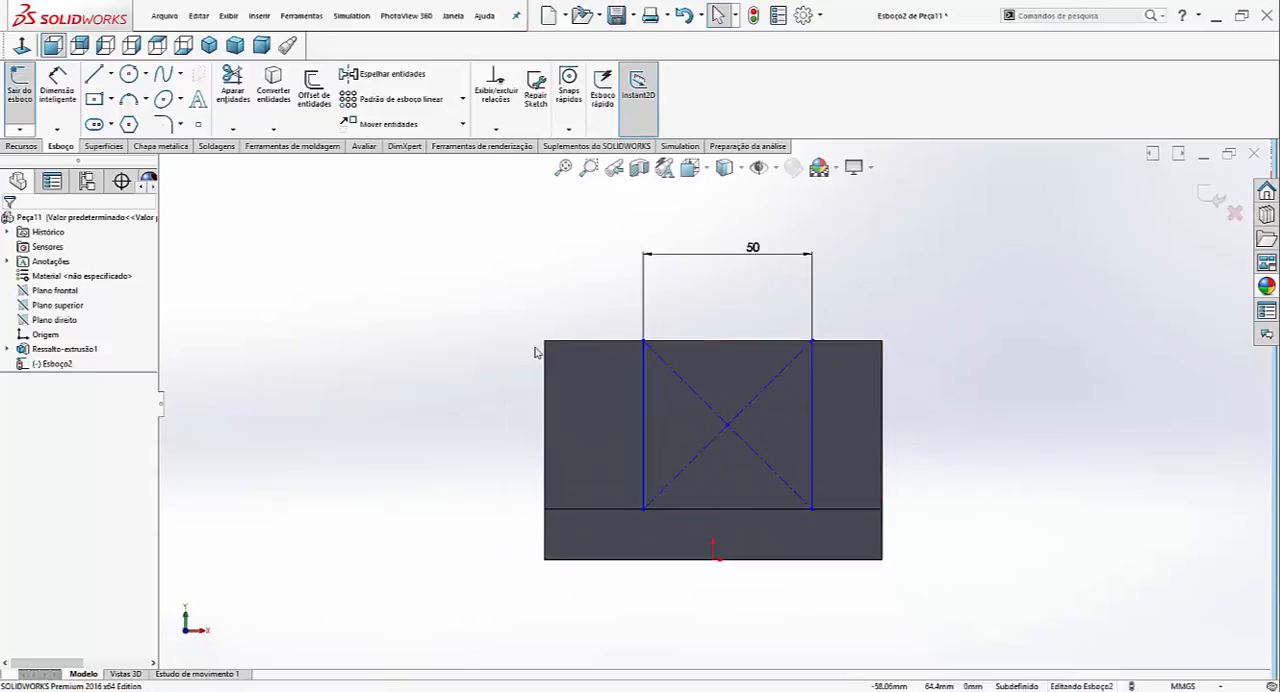
click(579, 343)
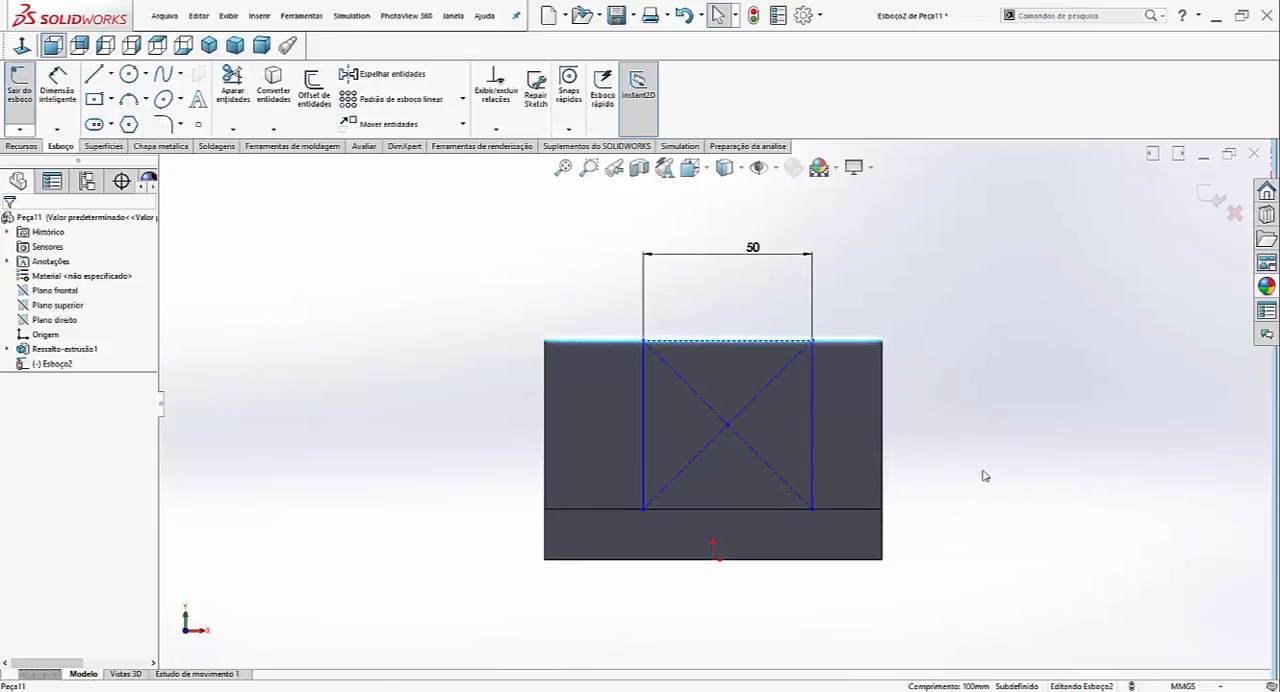
right_drag(983, 476, 983, 448)
click(727, 427)
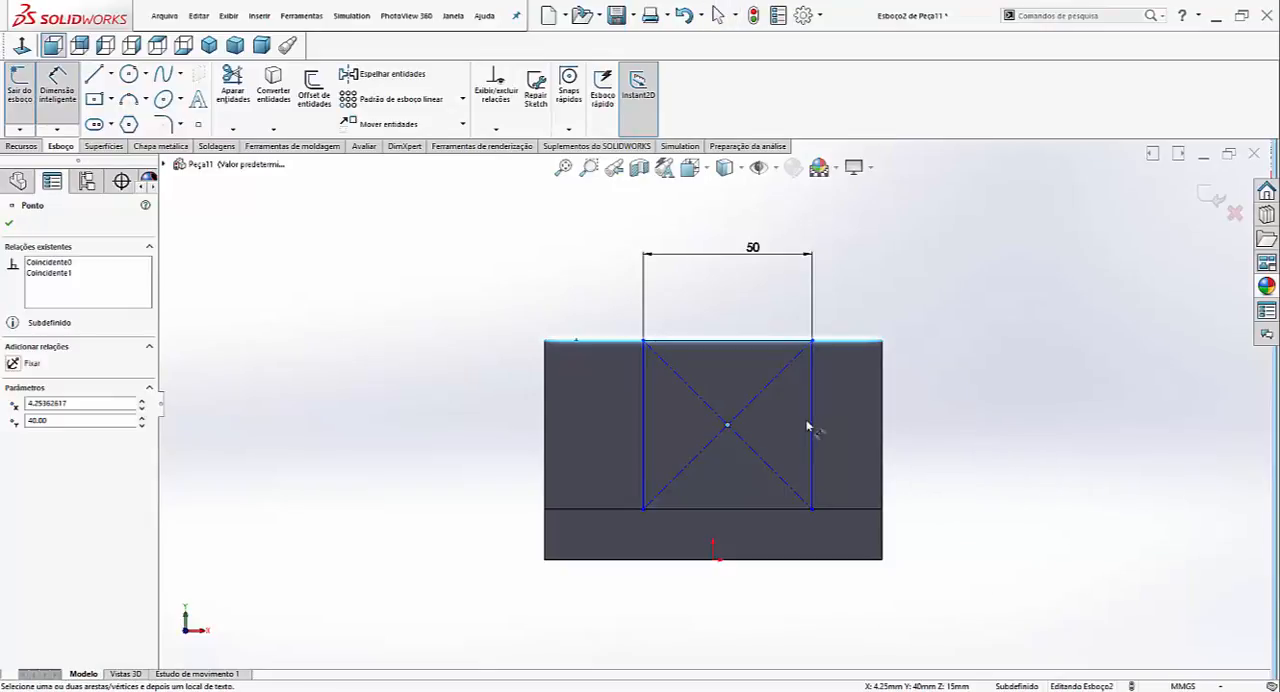
click(882, 425)
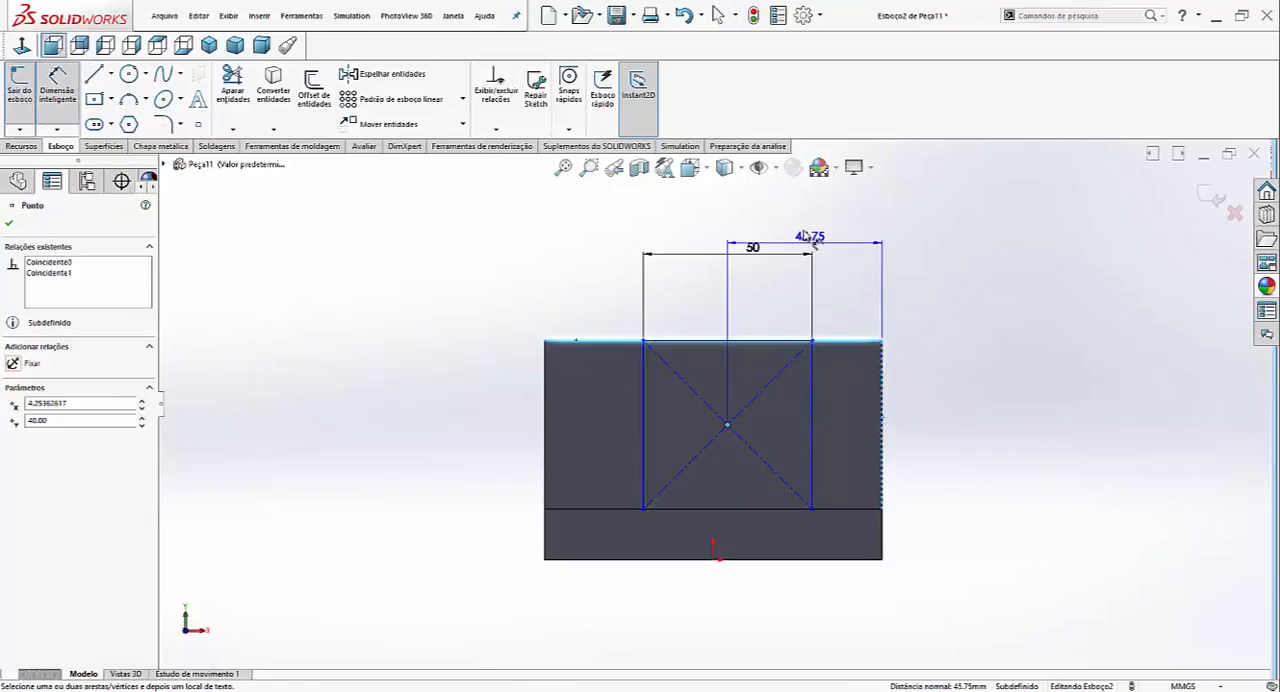
click(807, 237)
text(50)
key(Return)
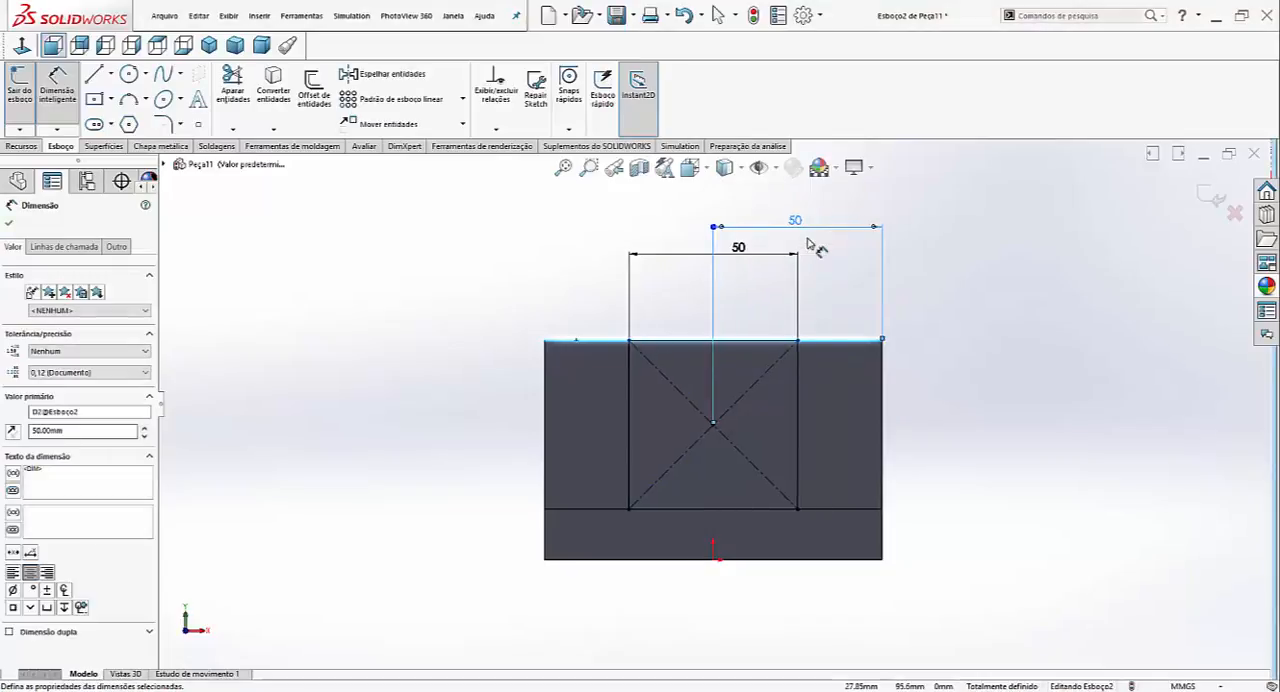
- Extrude the rectangle as a blind boss 31 mm deep, out over the bracket's base
click(209, 45)
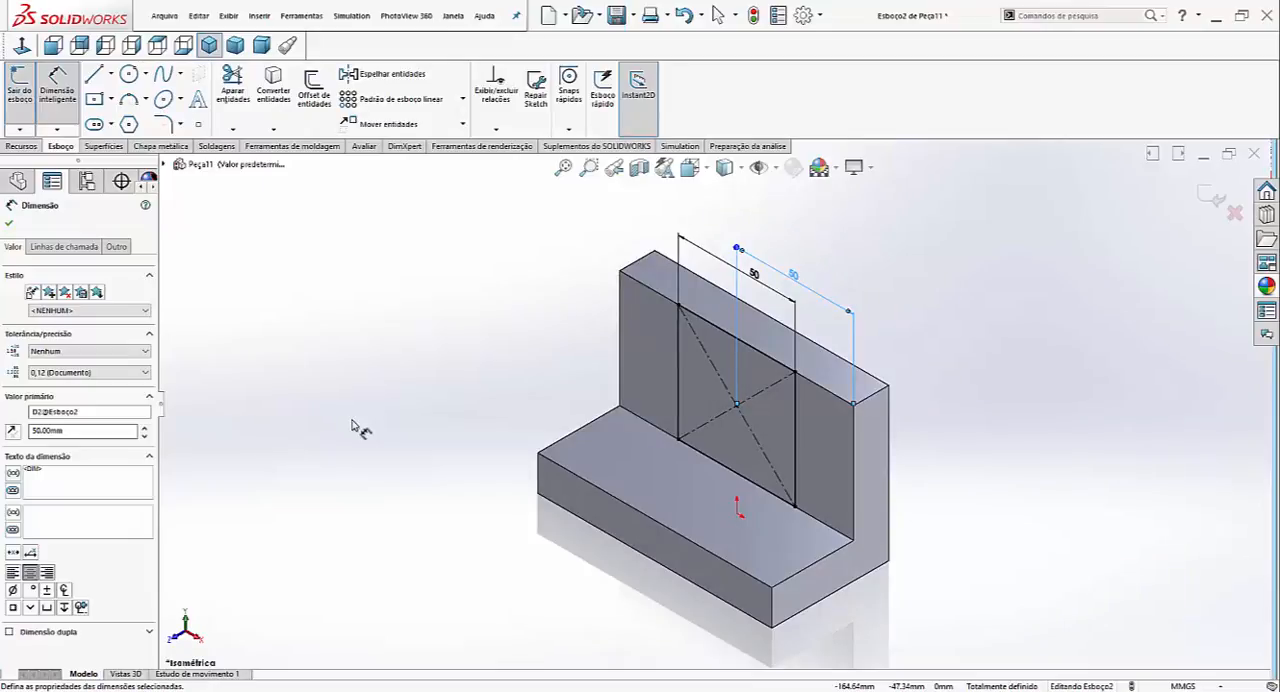
click(20, 147)
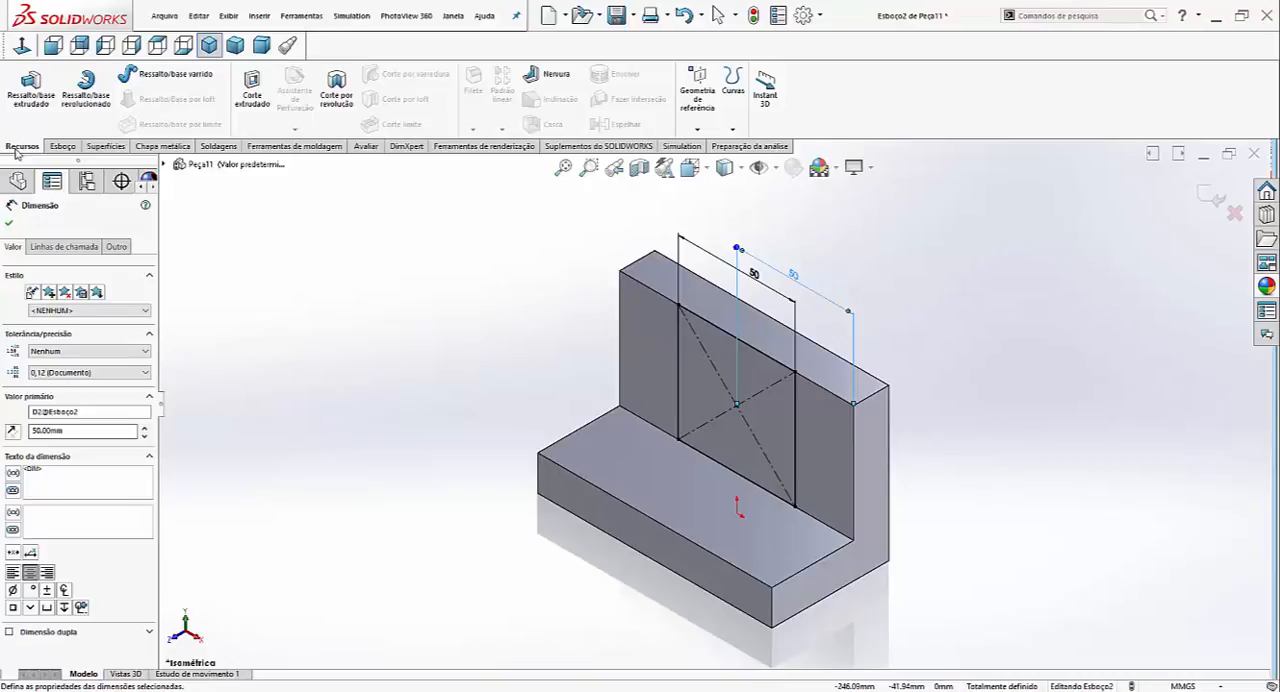
click(30, 88)
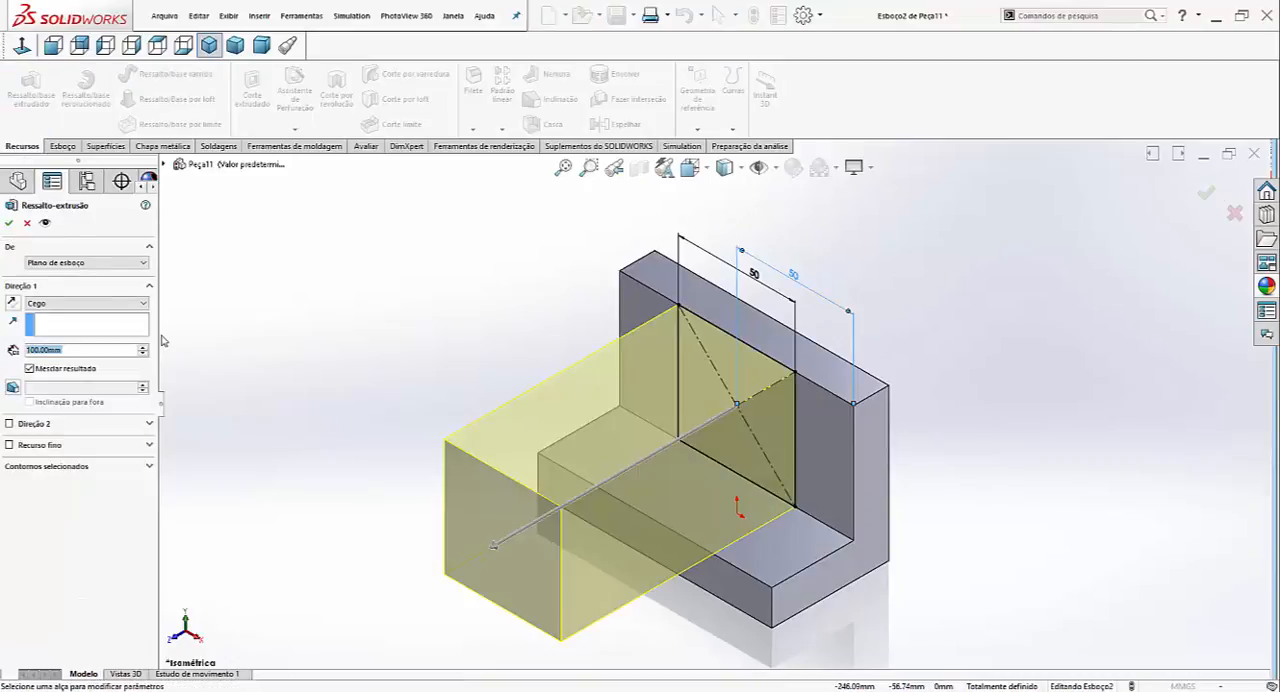
text(31)
key(Return)
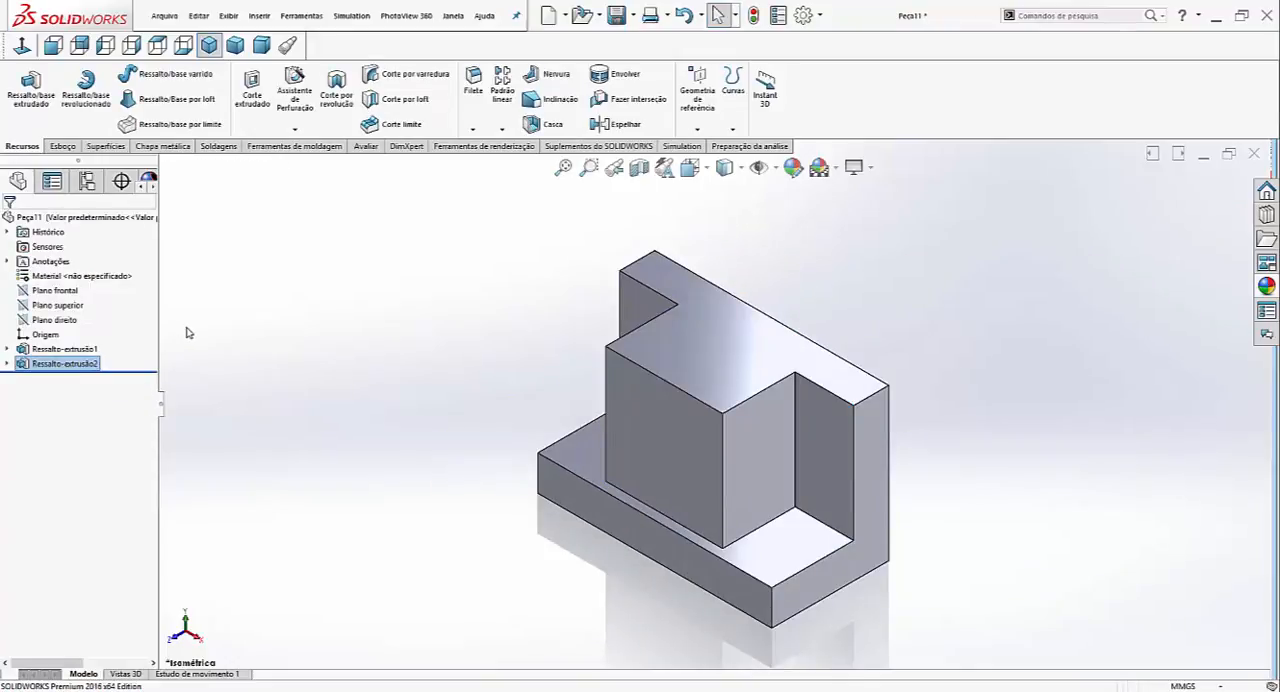
- Start a sketch on the front face of the new block and draw a circle about 20 mm in diameter near its middle
click(668, 435)
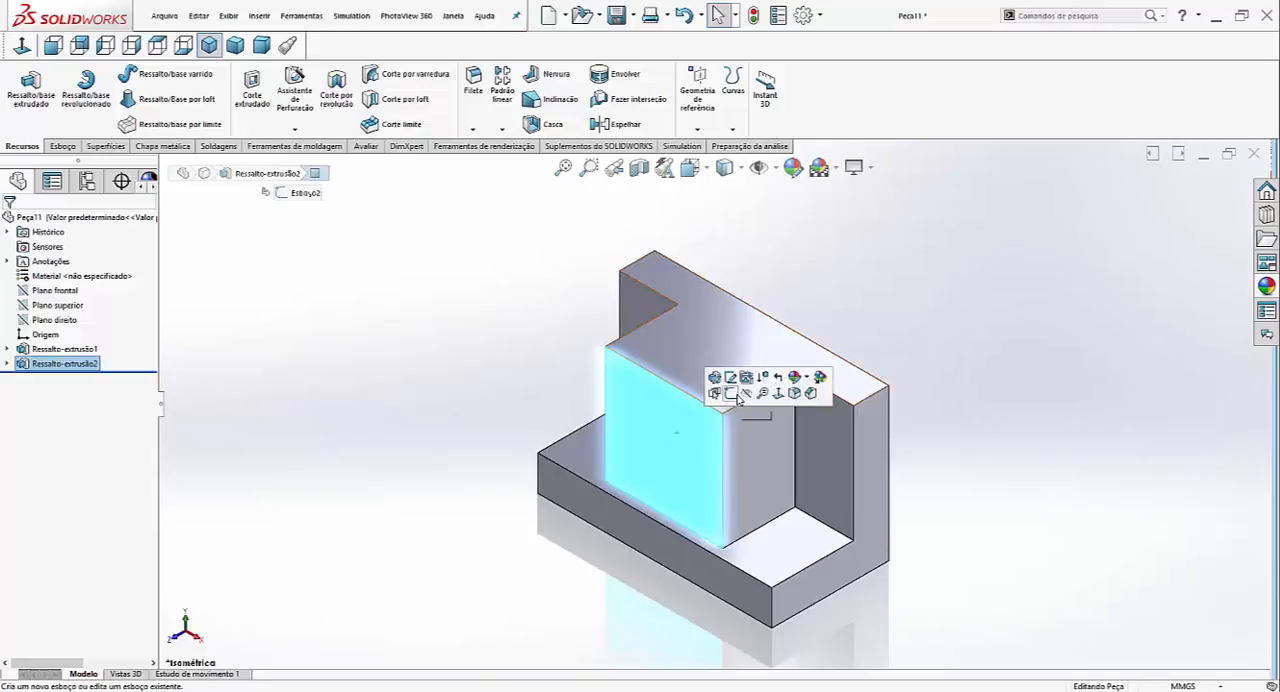
click(731, 394)
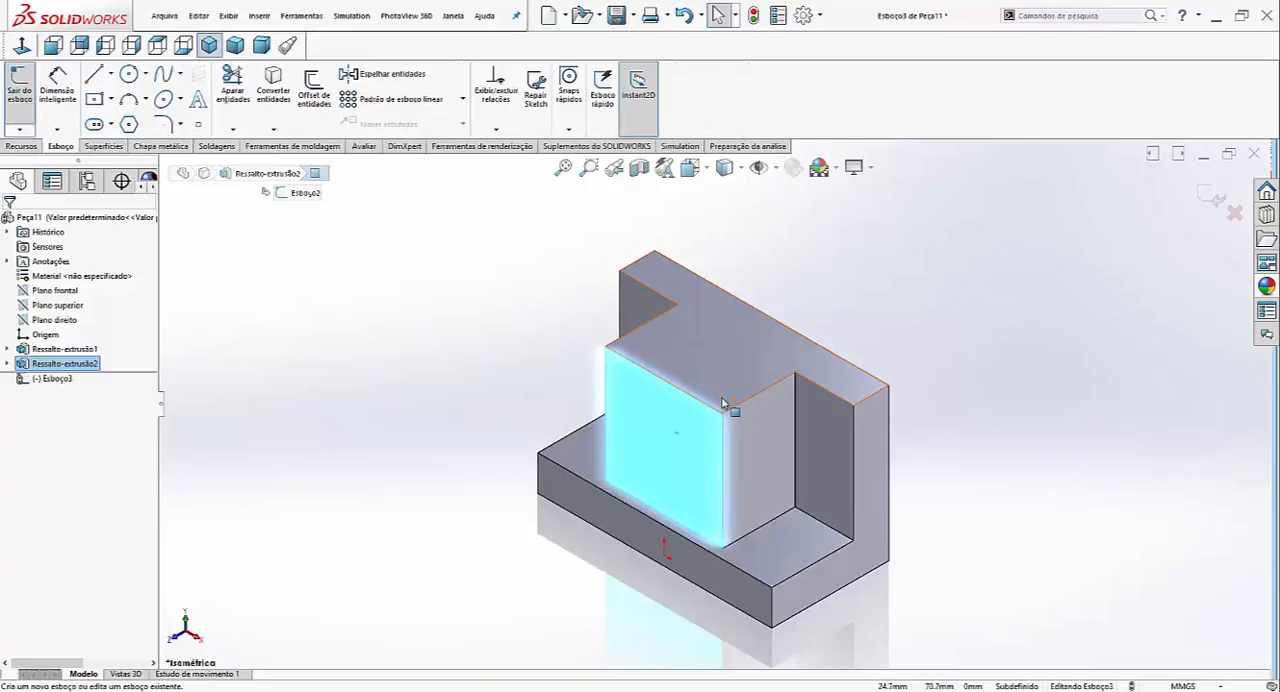
click(22, 46)
click(128, 74)
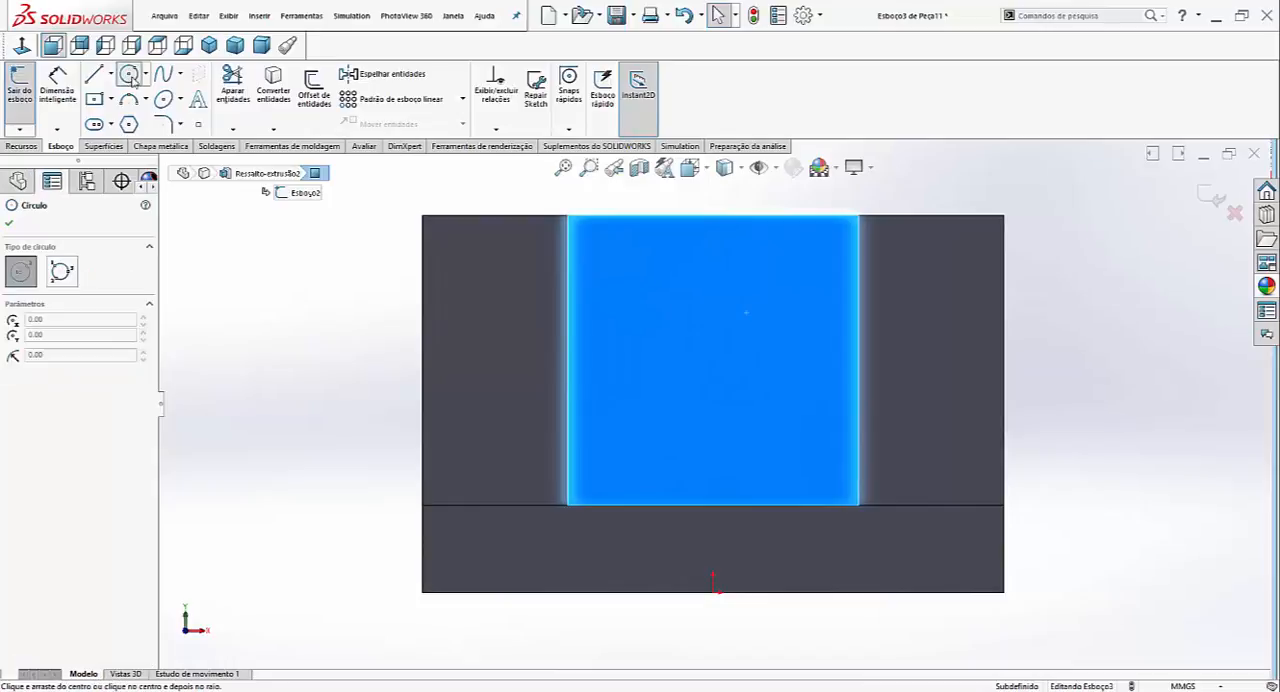
scroll(737, 398, up, 2)
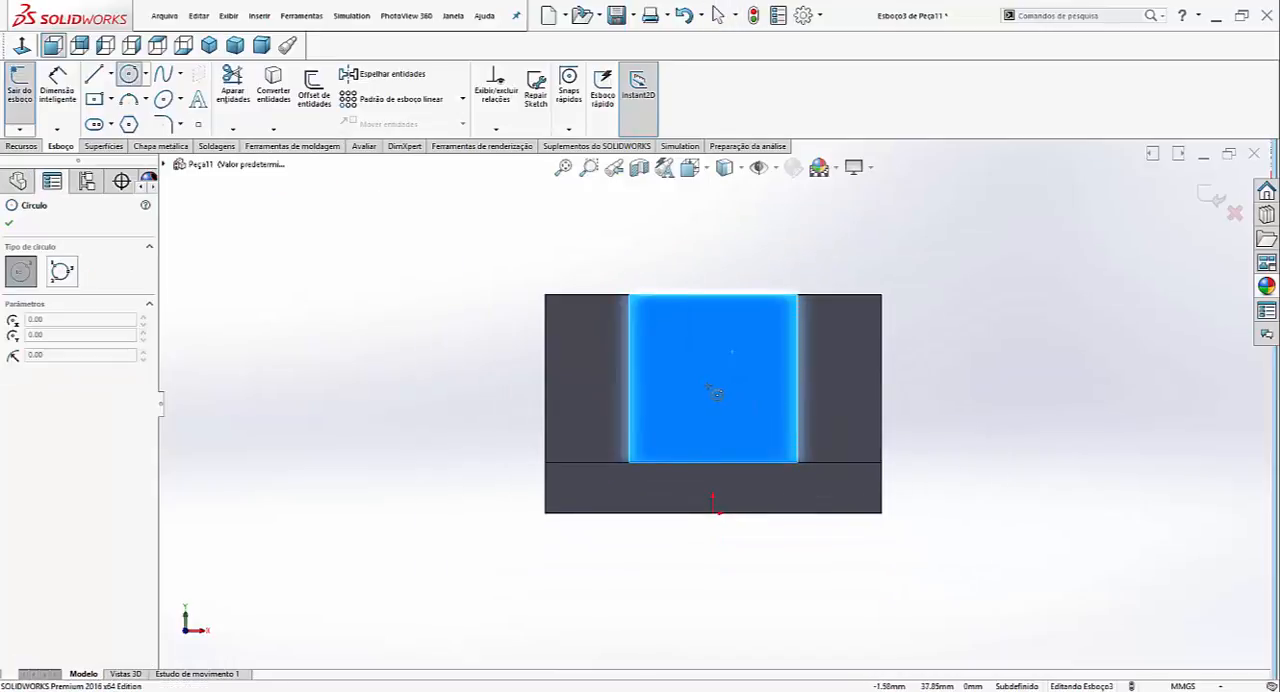
click(713, 390)
click(737, 412)
scroll(764, 426, down, 2)
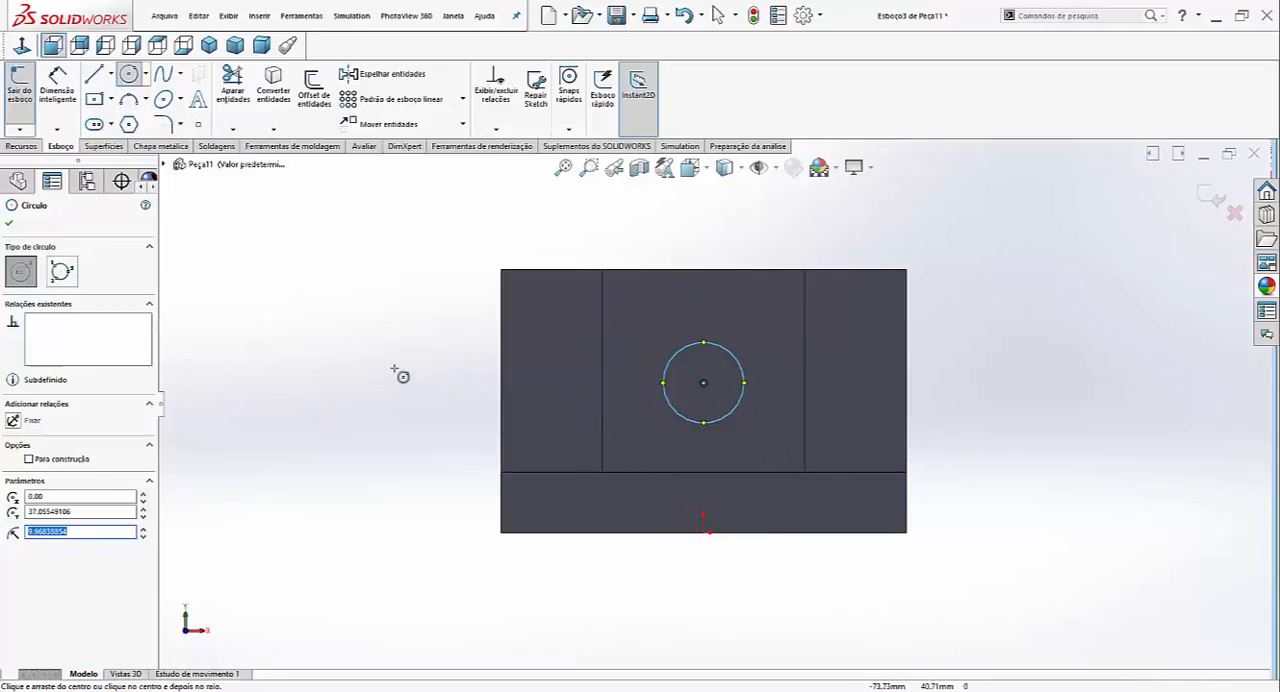
- Dimension the circle's diameter to 24 mm
right_drag(400, 372, 412, 306)
click(716, 427)
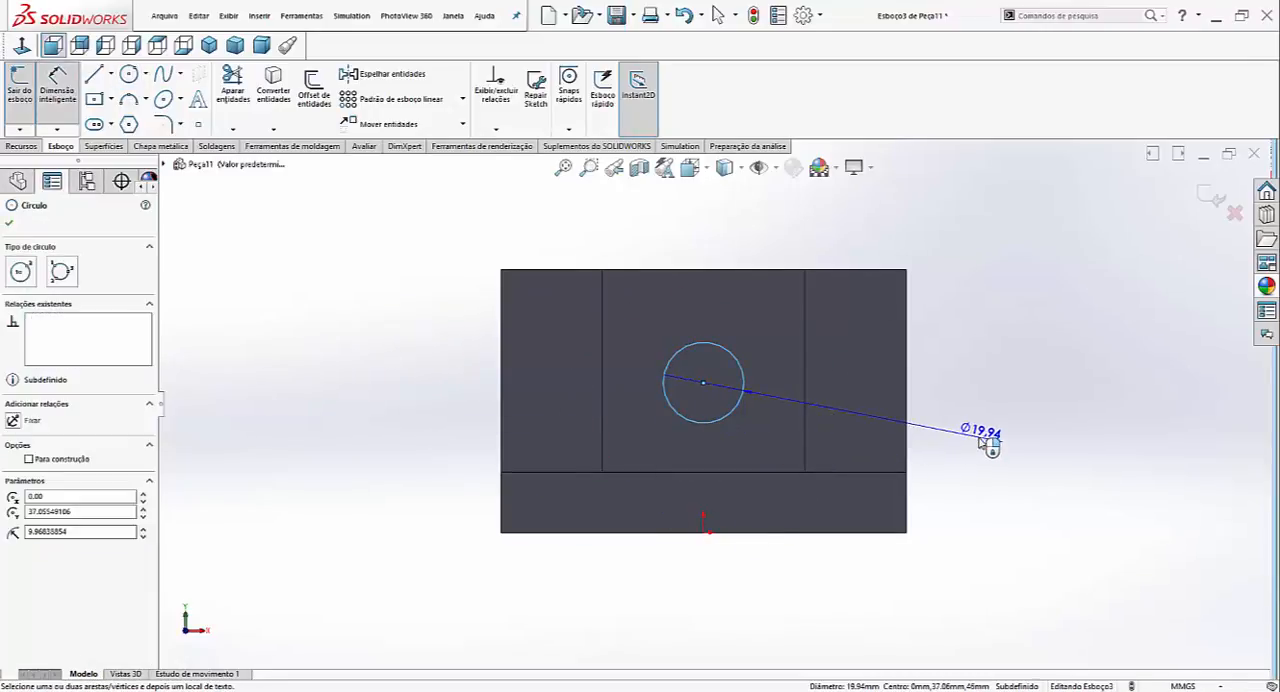
click(984, 440)
text(24)
key(Return)
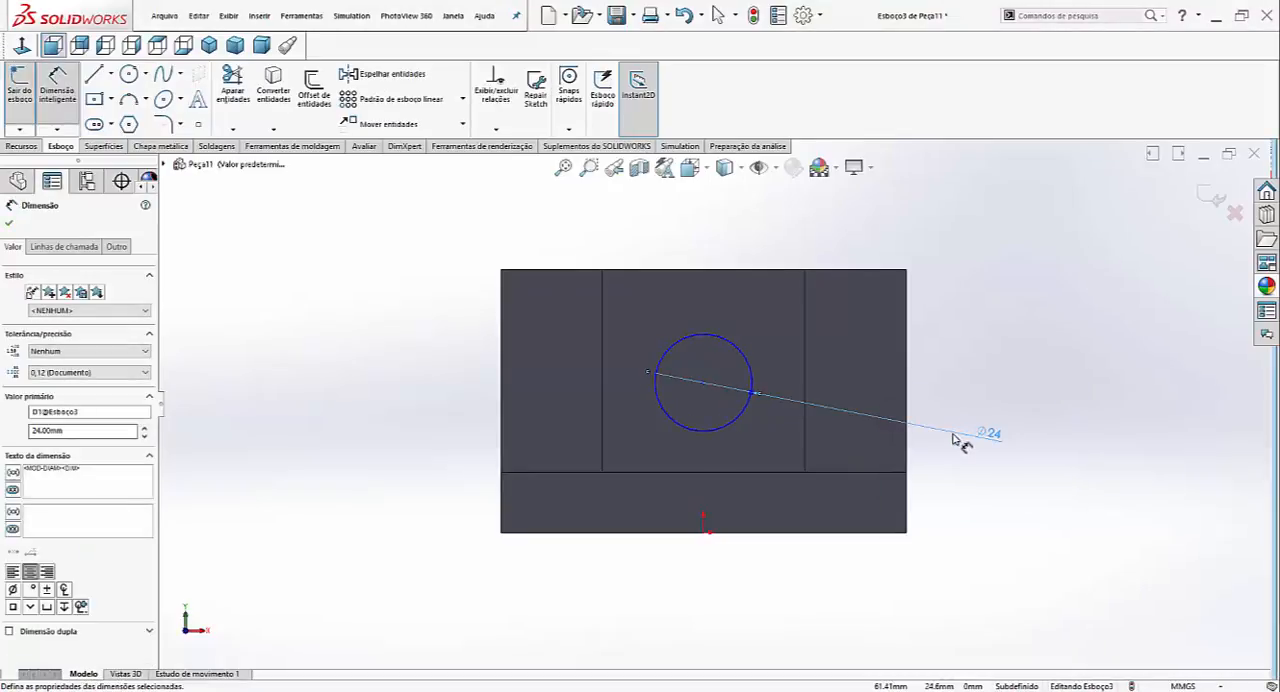
- Dimension the circle's centre 25 mm below the block's top edge
click(722, 270)
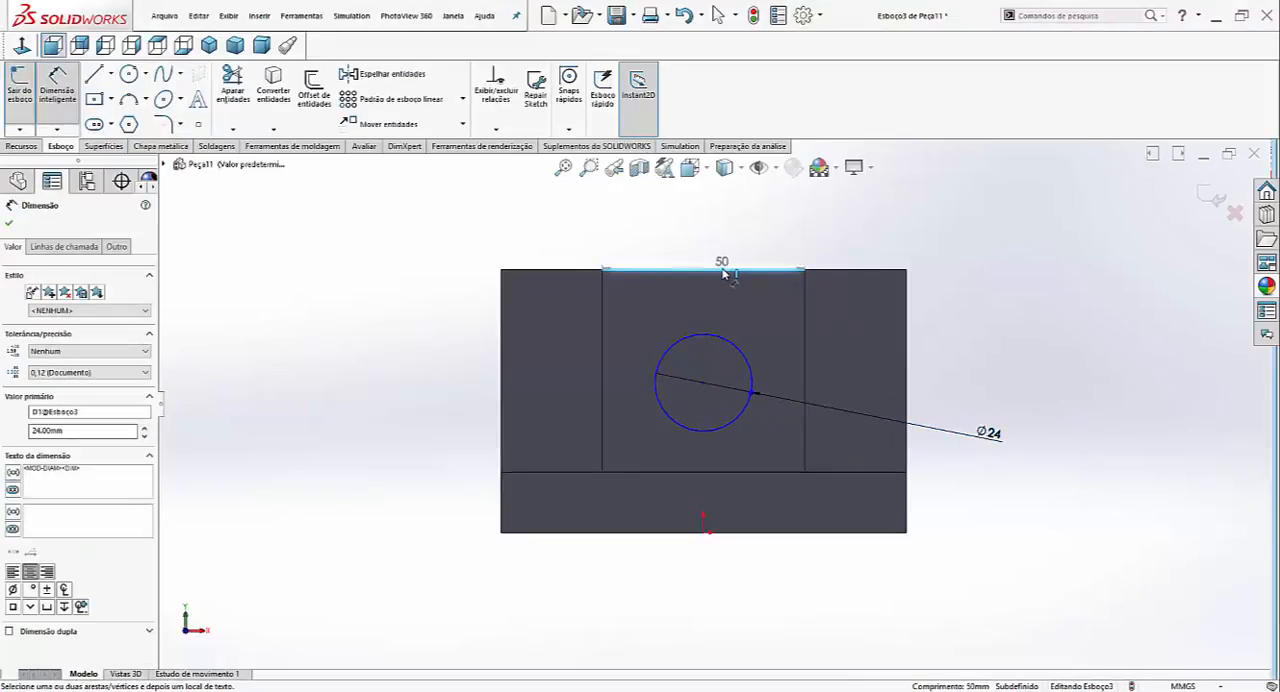
click(703, 382)
click(430, 318)
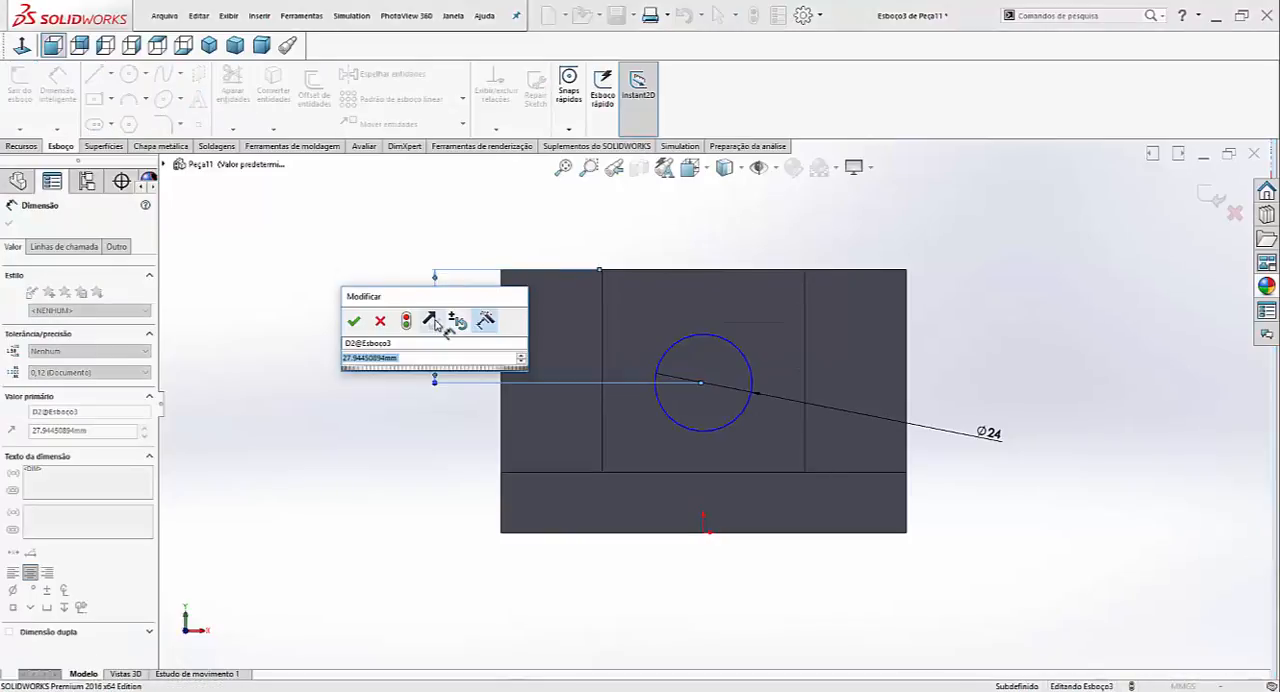
key(Return)
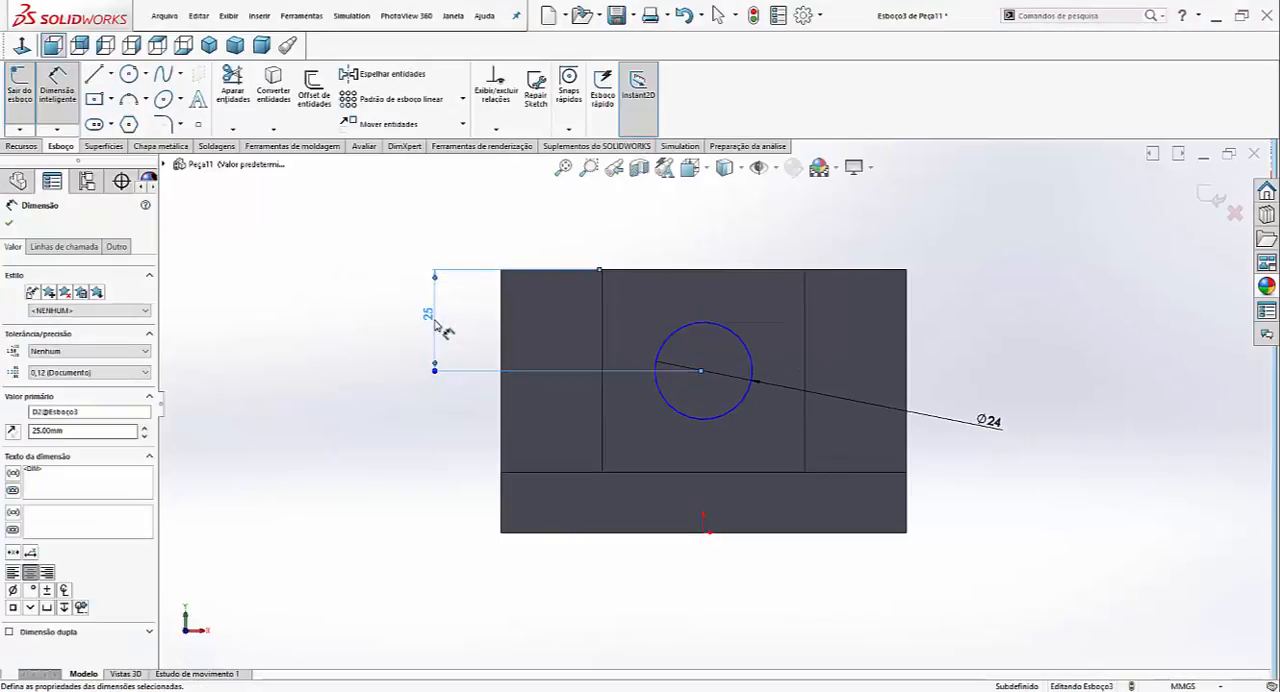
- Dimension the circle's centre 50 mm horizontally from the bracket's right side edge
click(907, 366)
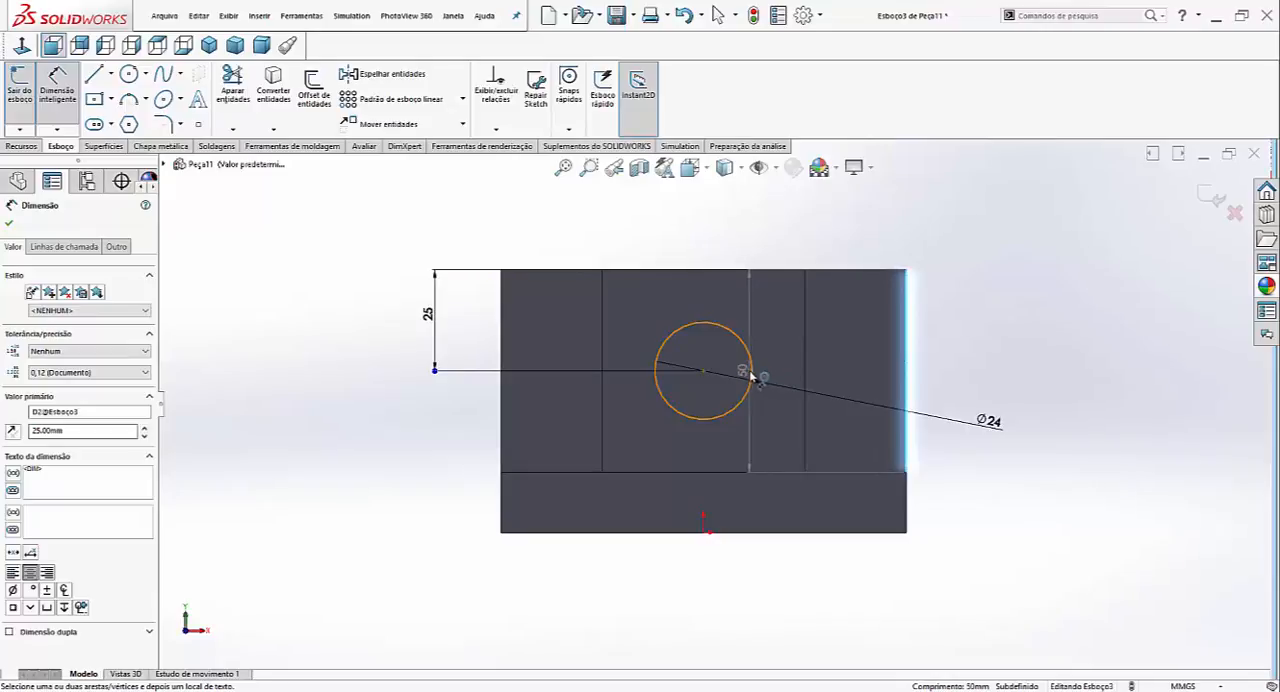
click(752, 368)
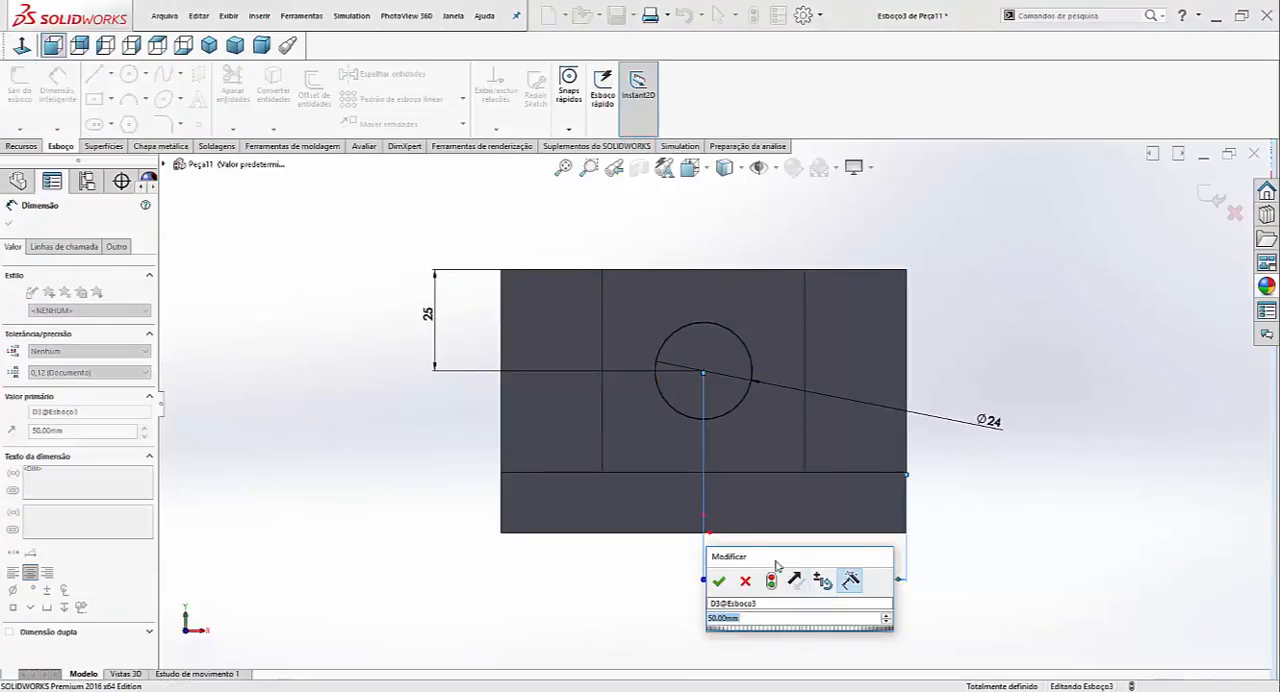
click(718, 575)
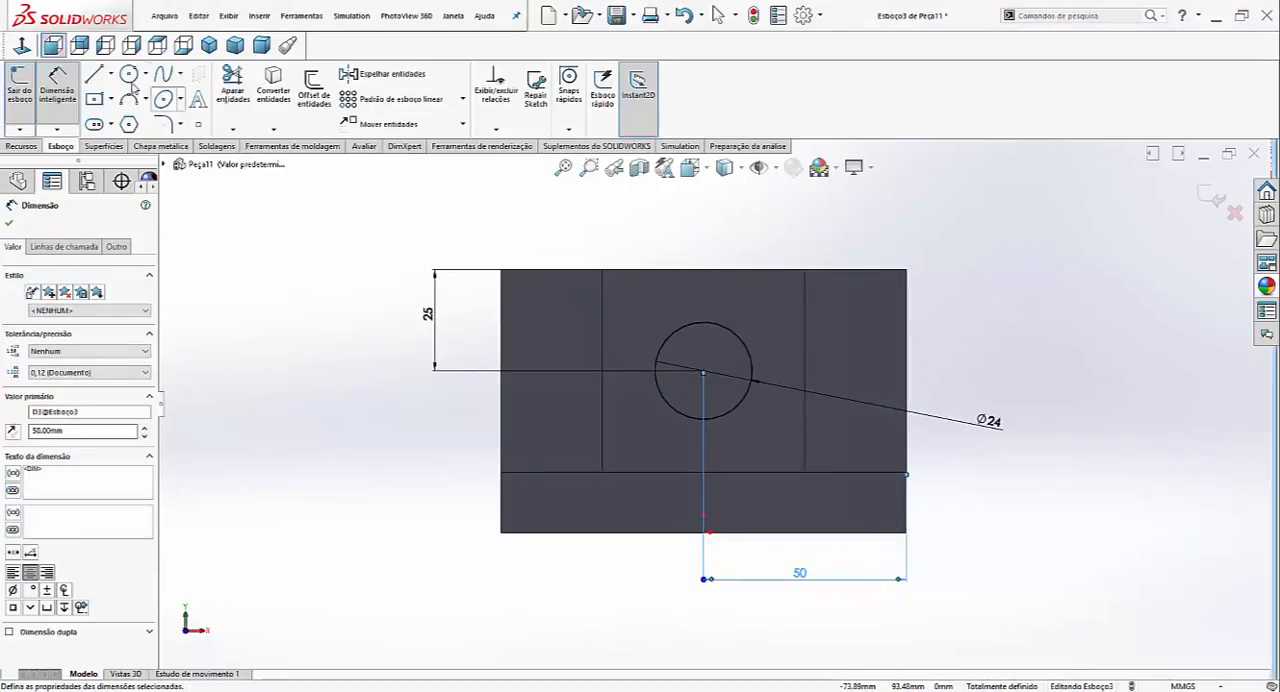
- Draw vertical lines from the circle's left and right quadrant points up to the block's top edge and join their upper ends with a horizontal line
click(99, 77)
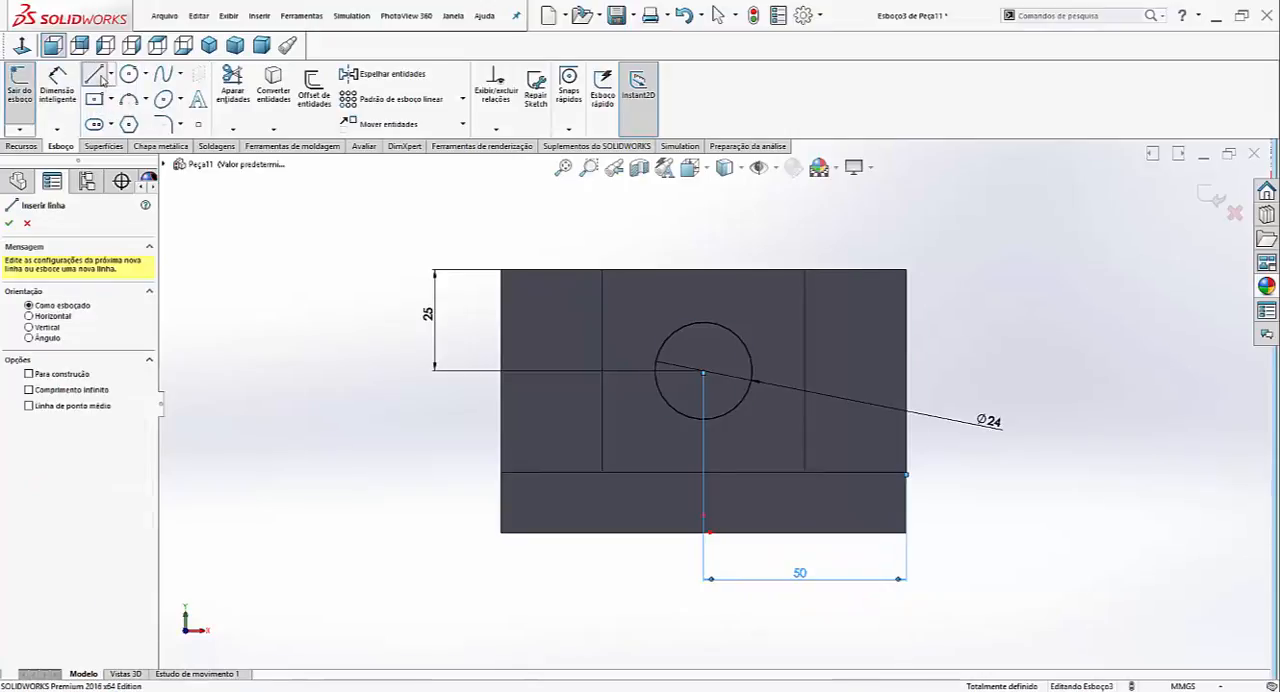
click(656, 371)
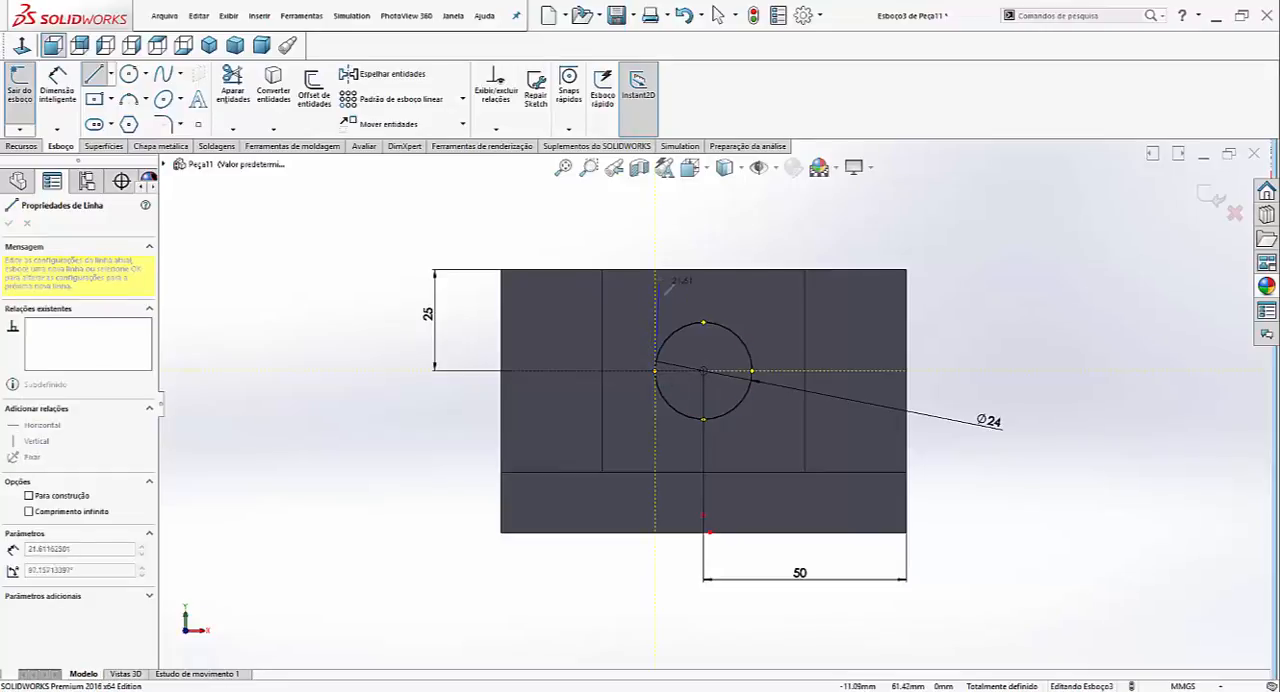
click(656, 270)
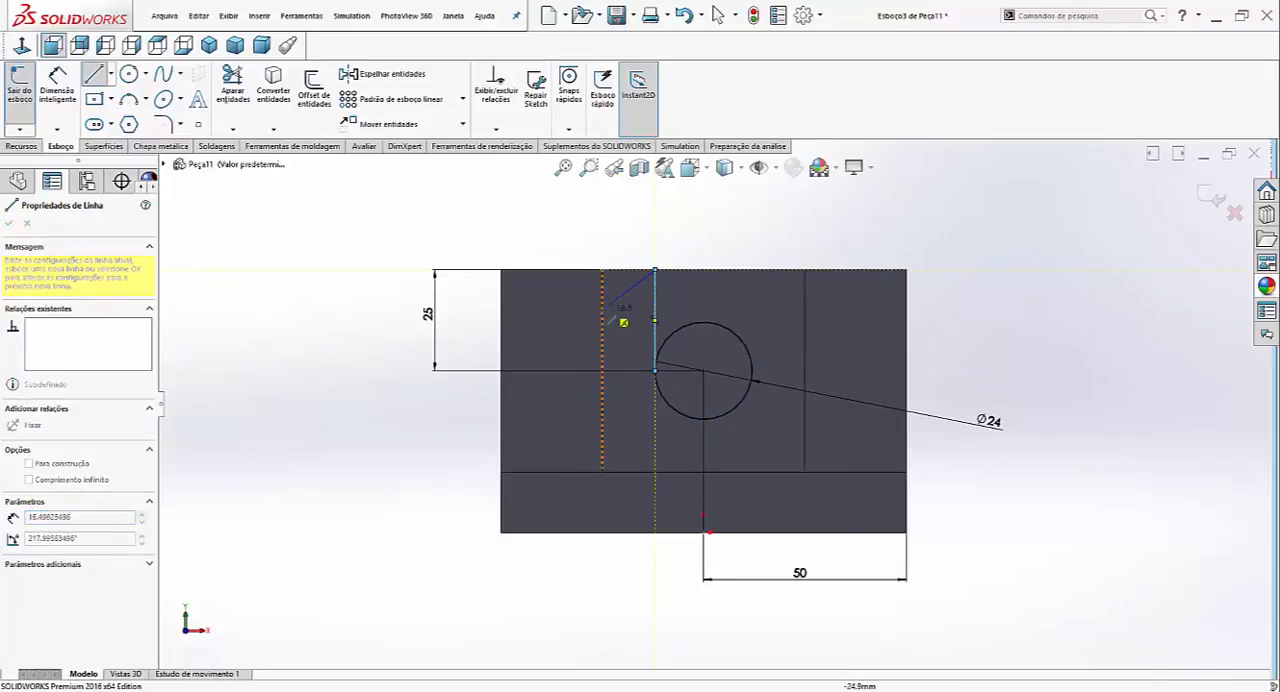
key(Escape)
click(96, 74)
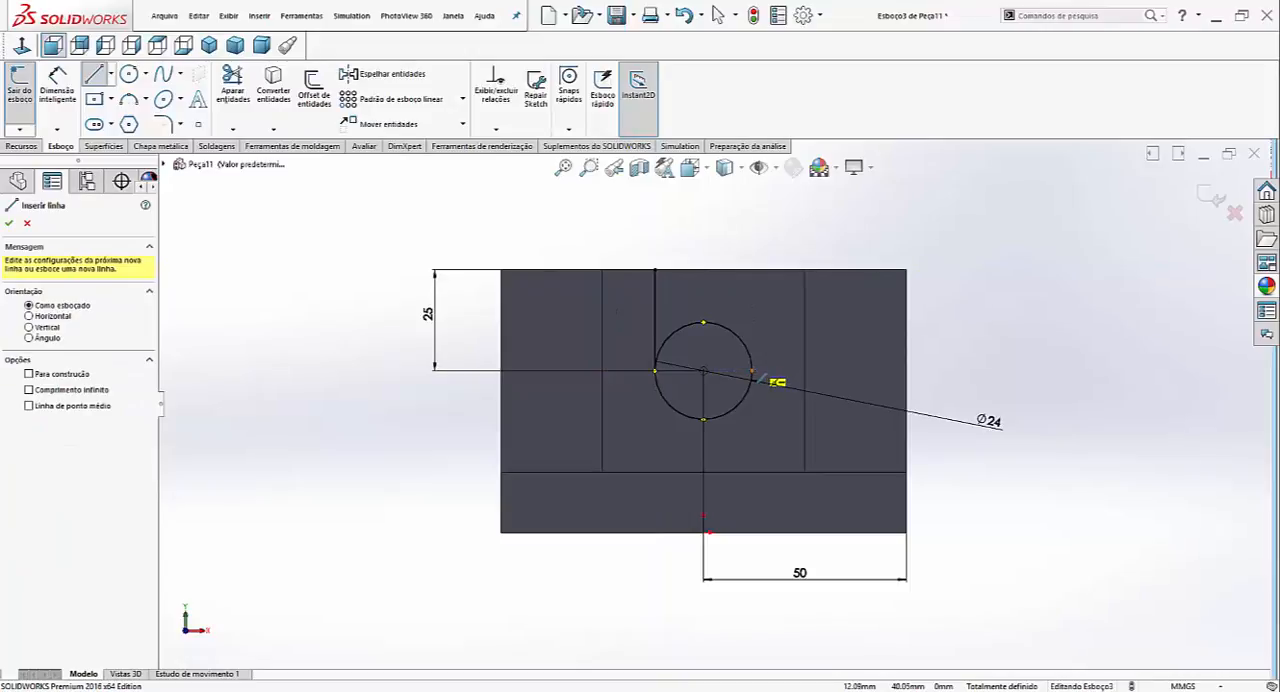
click(753, 372)
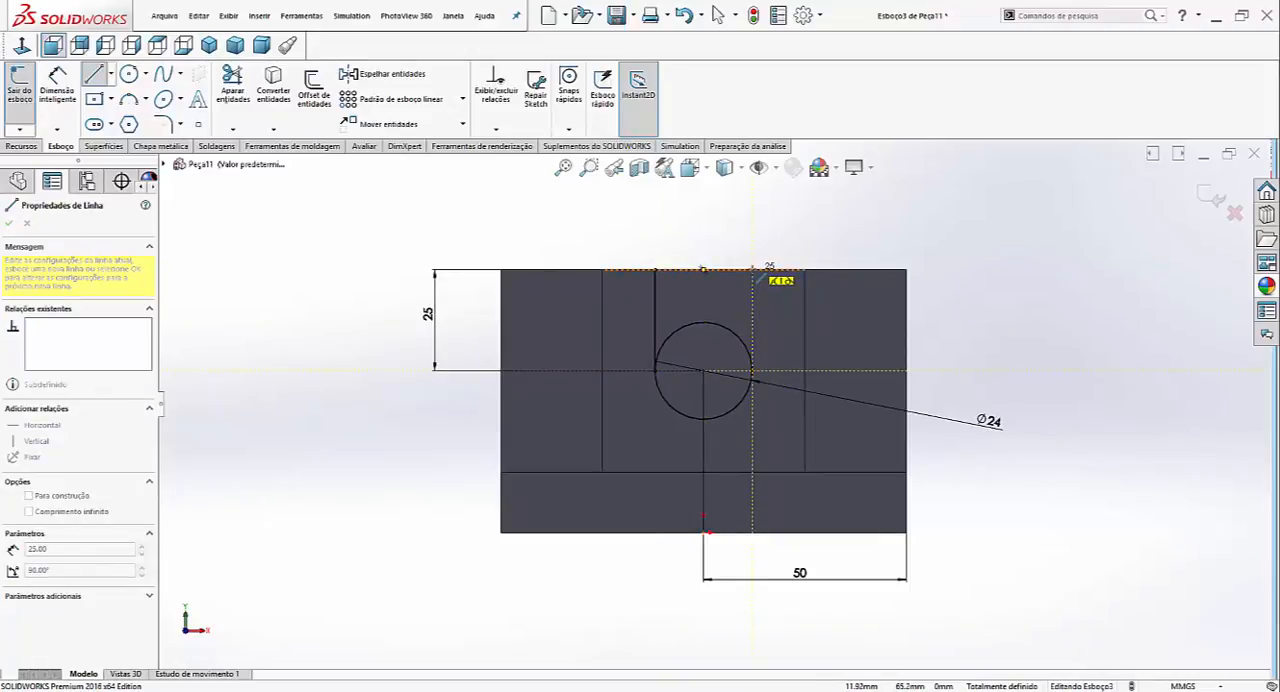
click(753, 270)
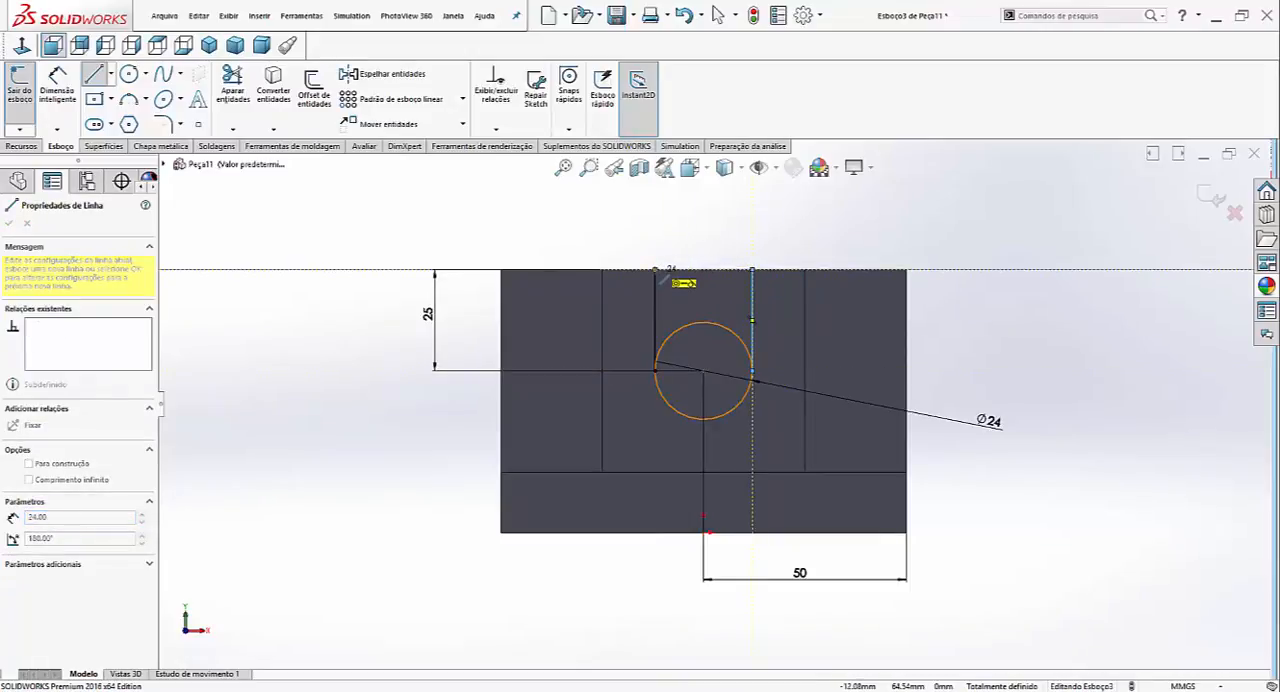
click(655, 270)
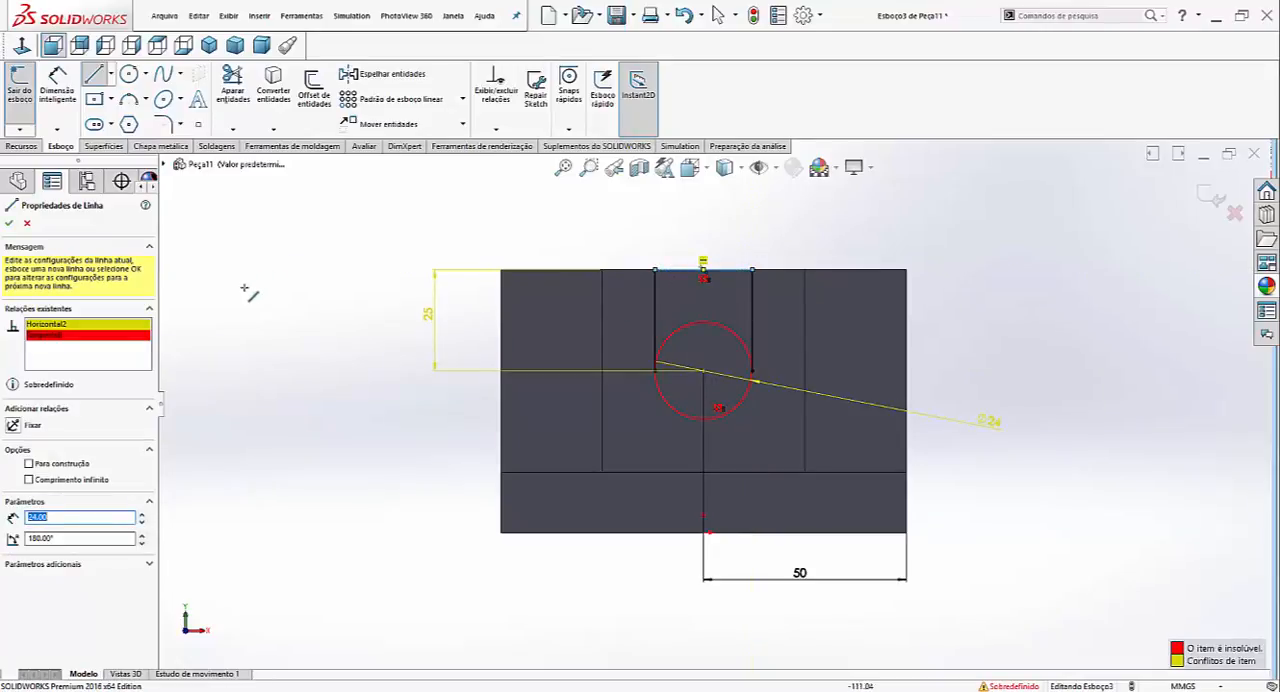
- Delete the conflicting tangent relation between the horizontal closing line and the circle
scroll(737, 250, down, 4)
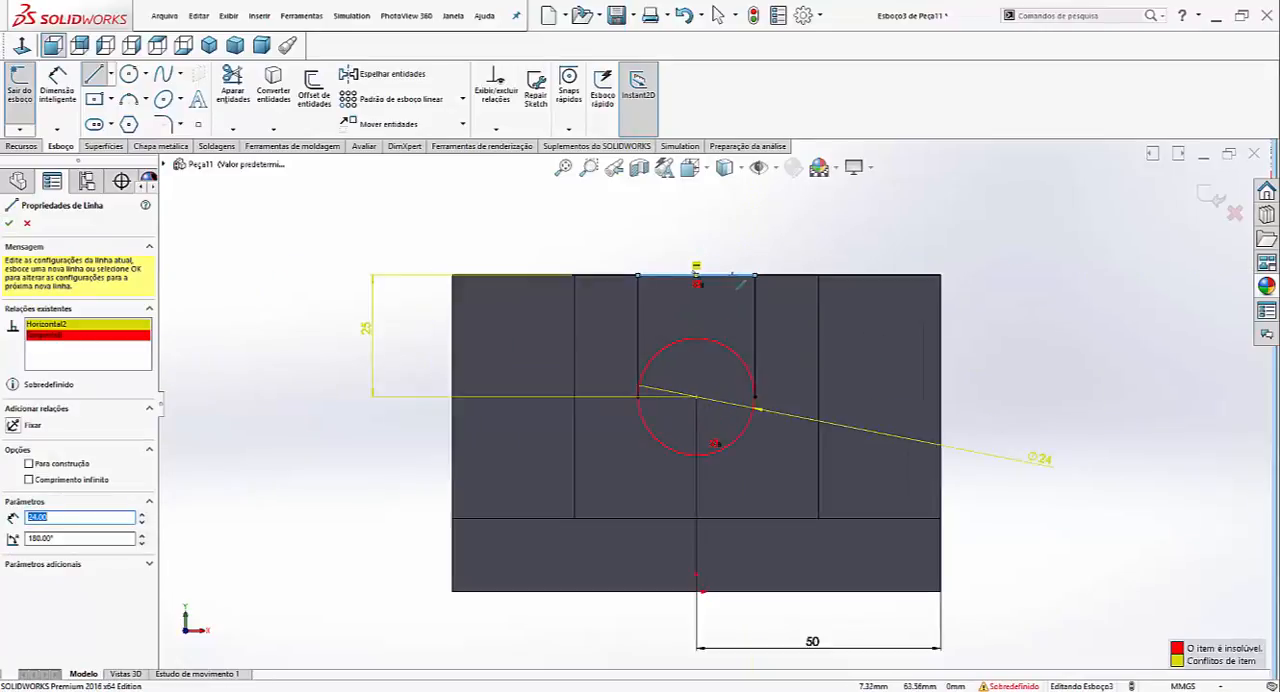
key(Escape)
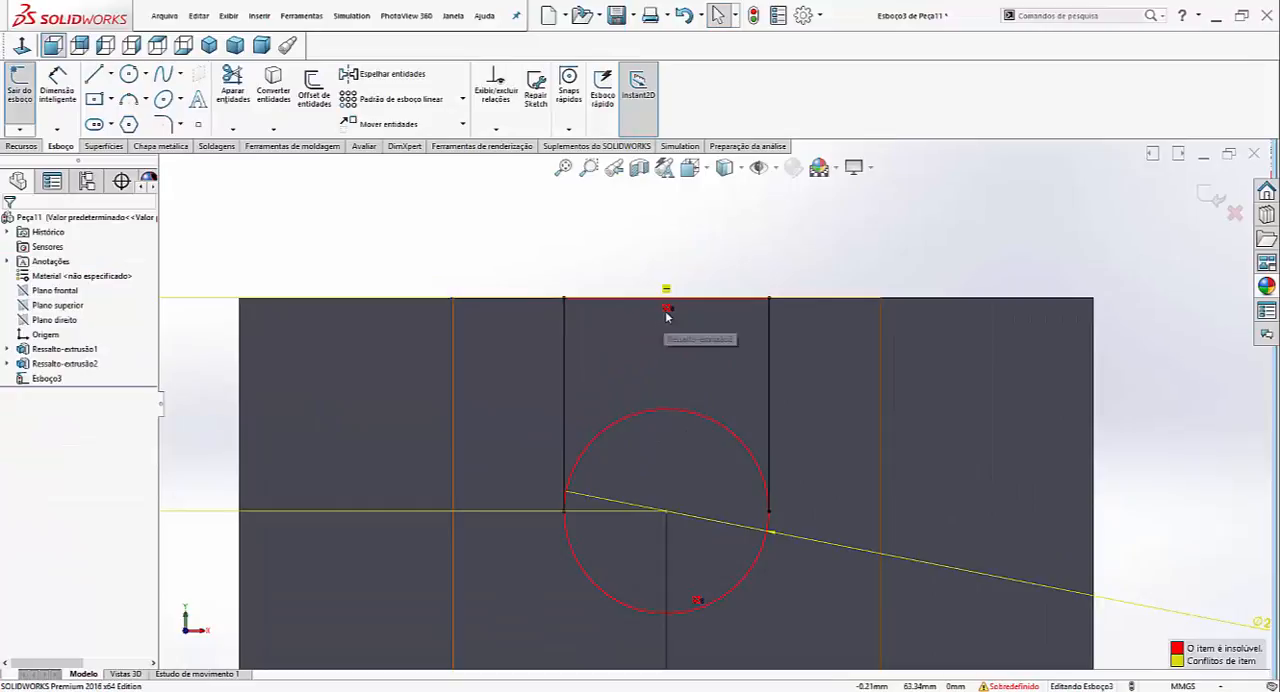
click(667, 308)
key(Delete)
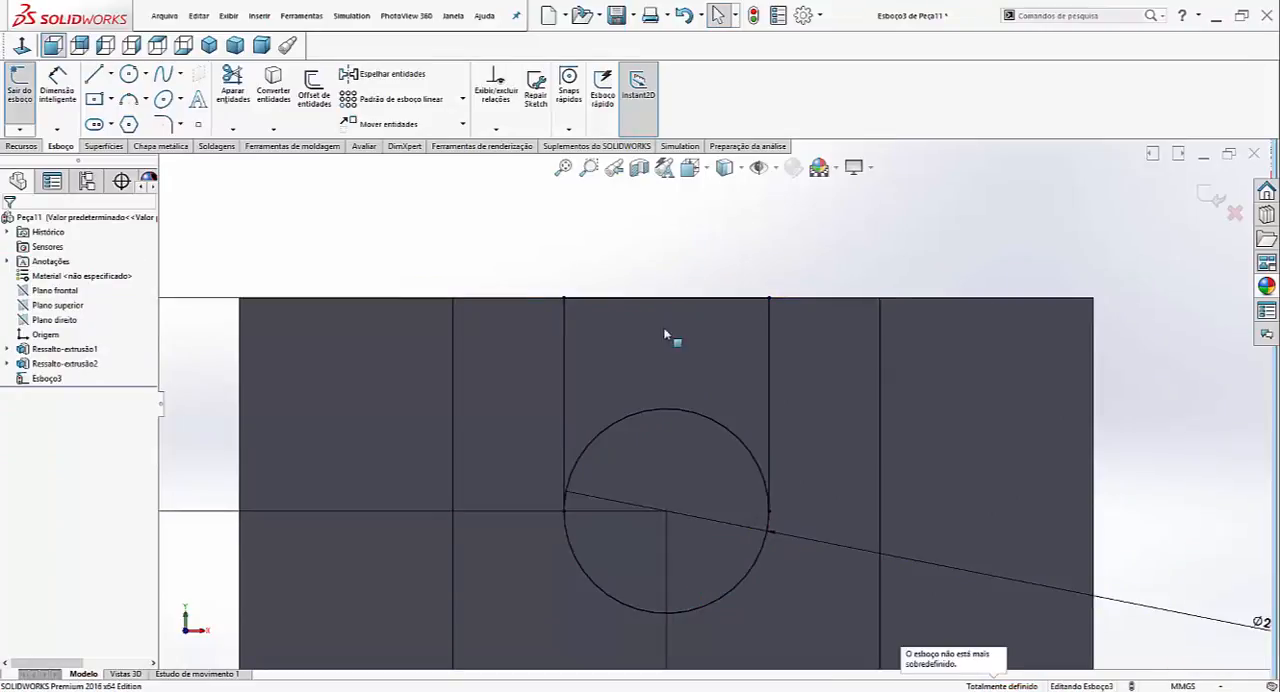
scroll(708, 380, up, 2)
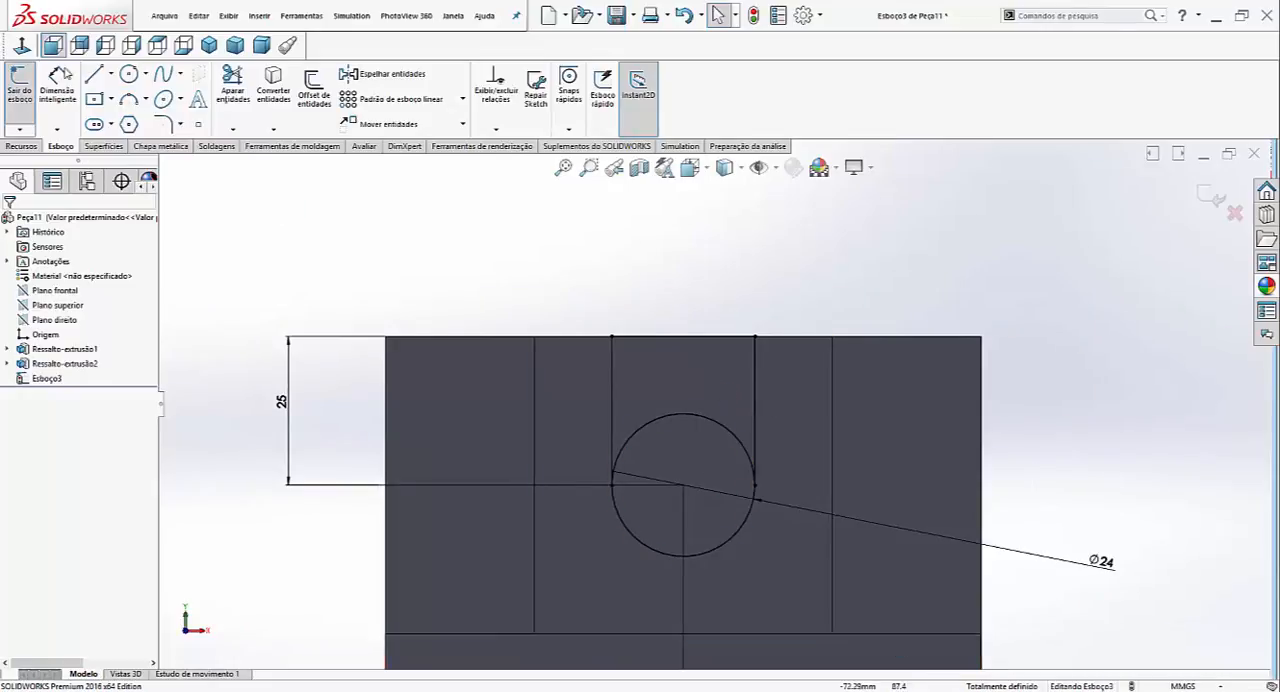
scroll(957, 656, up, 4)
scroll(957, 656, down, 3)
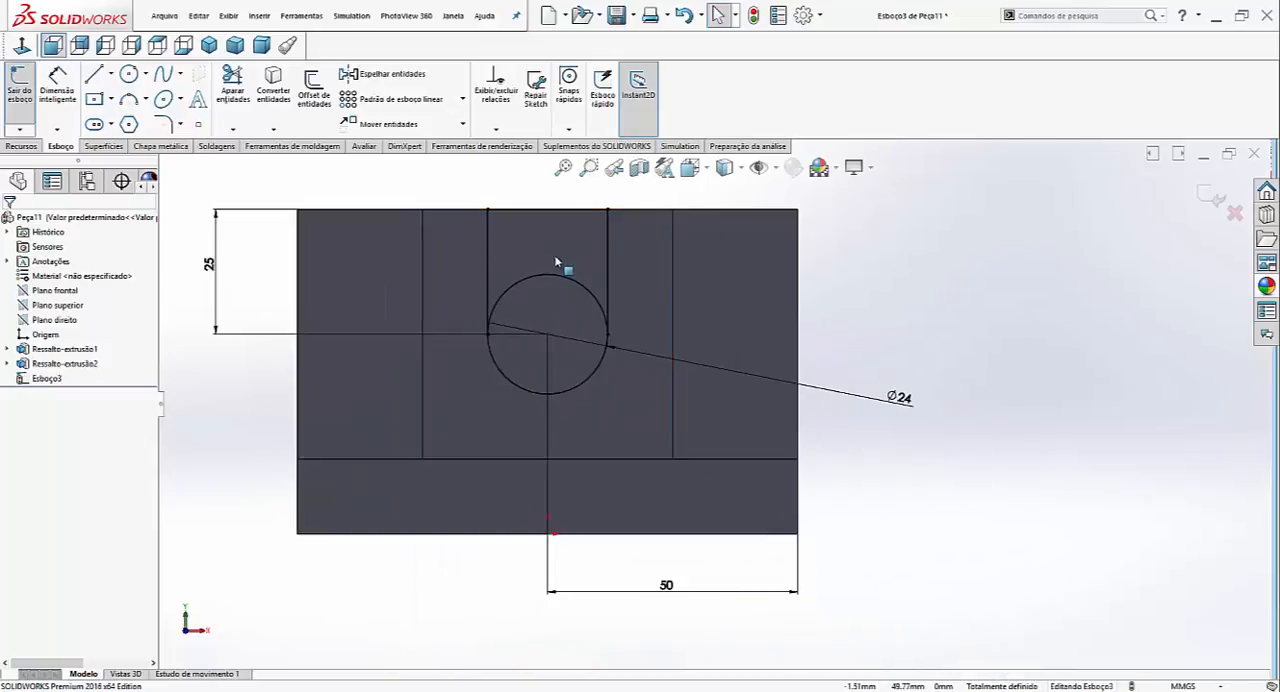
scroll(549, 297, down, 2)
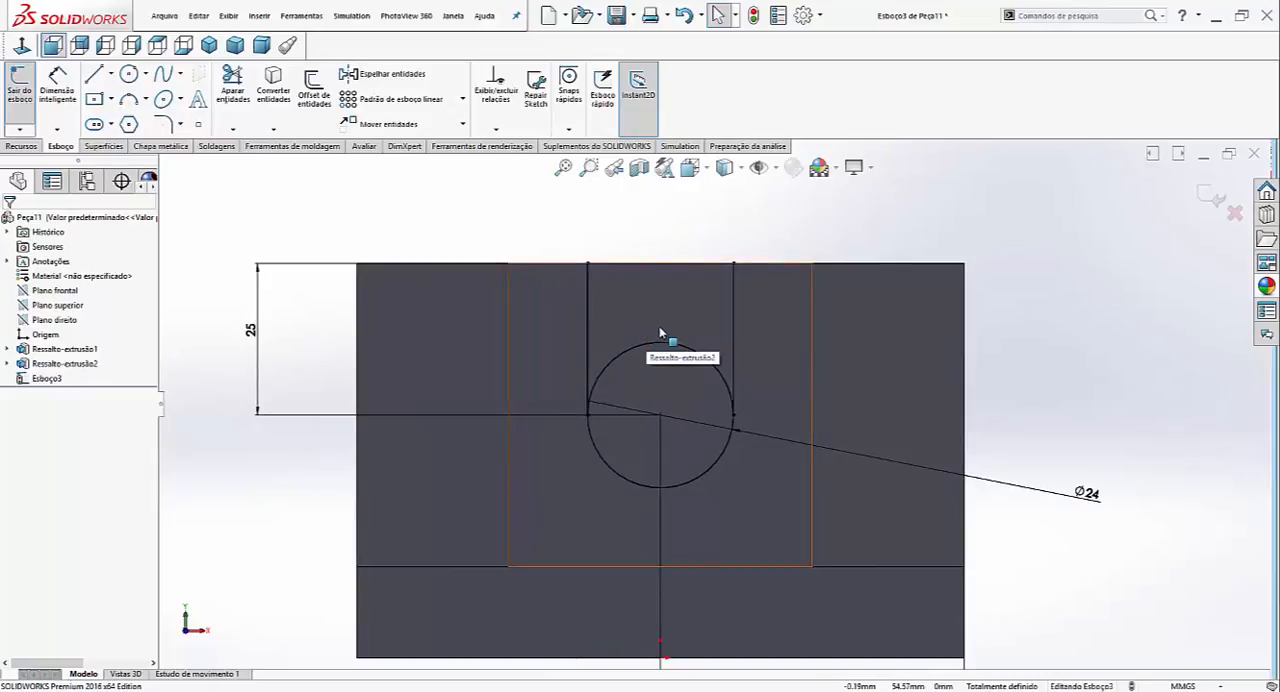
scroll(689, 410, up, 1)
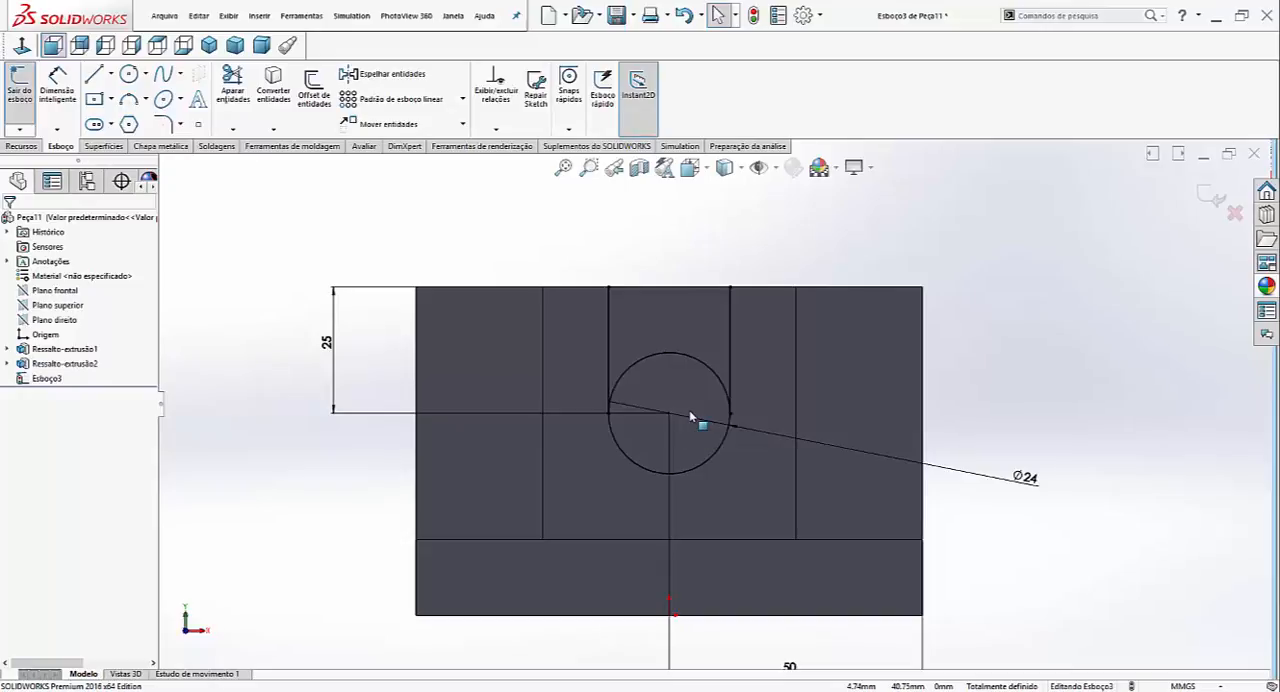
- Trim away the circle's upper arc between the two vertical lines, leaving a closed U-shaped profile
click(232, 88)
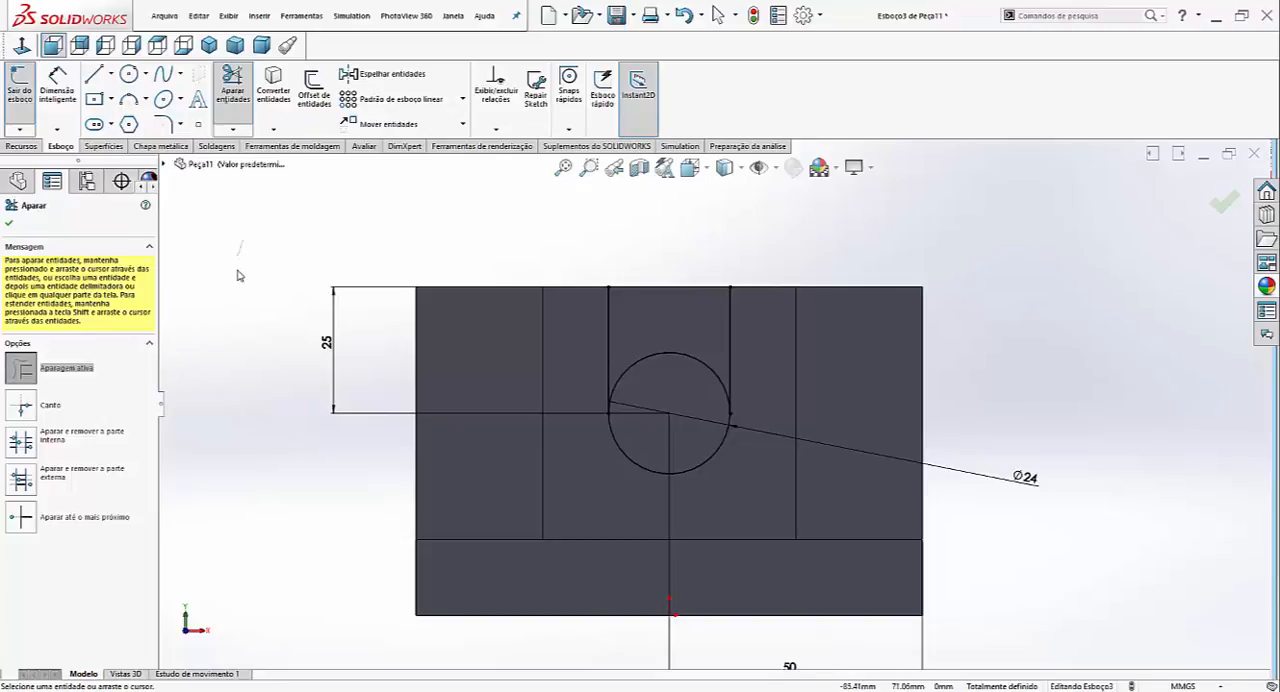
mouse_move(238, 275)
mouse_down()
mouse_move(234, 318)
mouse_move(216, 305)
mouse_move(252, 264)
mouse_move(280, 351)
mouse_up()
mouse_move(655, 311)
mouse_down()
mouse_move(709, 429)
mouse_move(686, 440)
mouse_up()
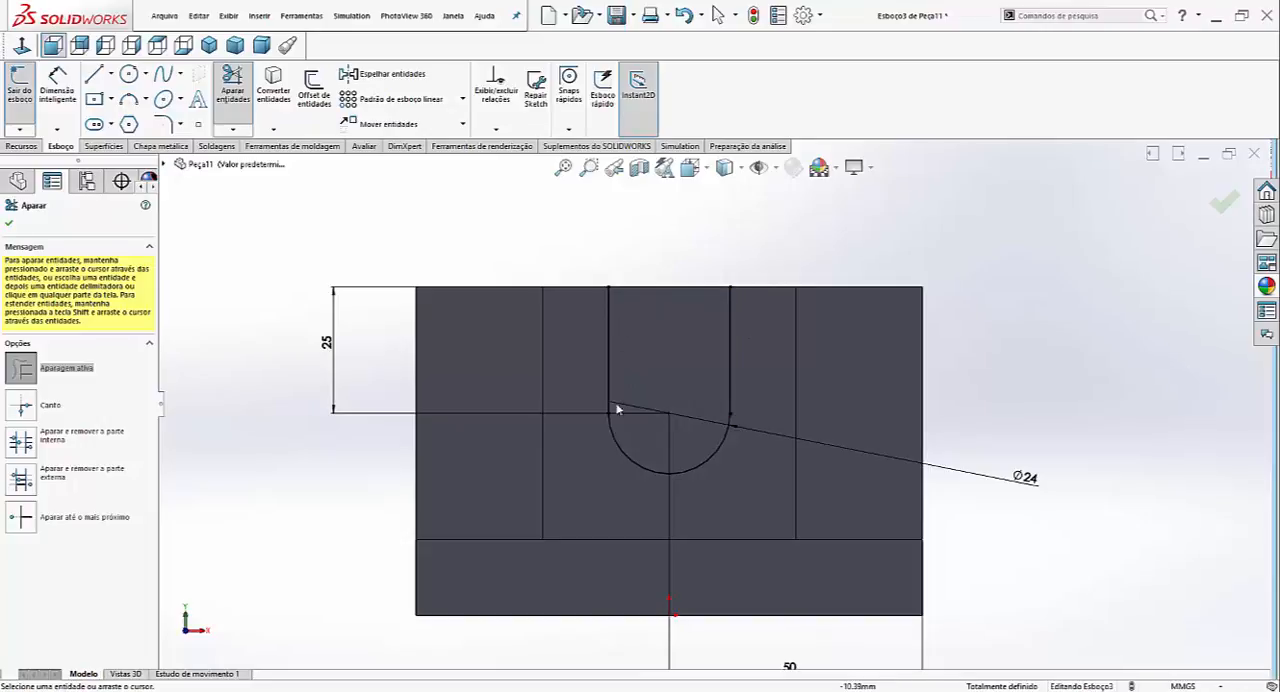
click(9, 222)
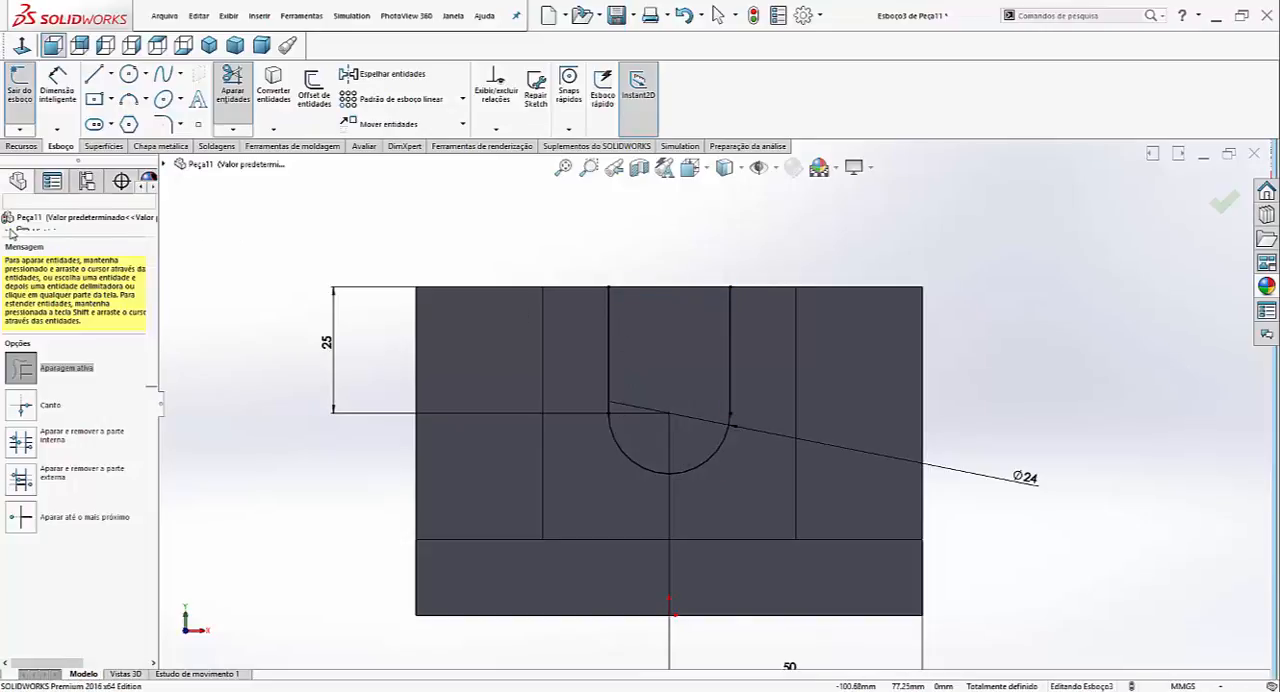
- Extrude-cut the U-shaped profile through the whole part using the Passante (through all) end condition
click(208, 48)
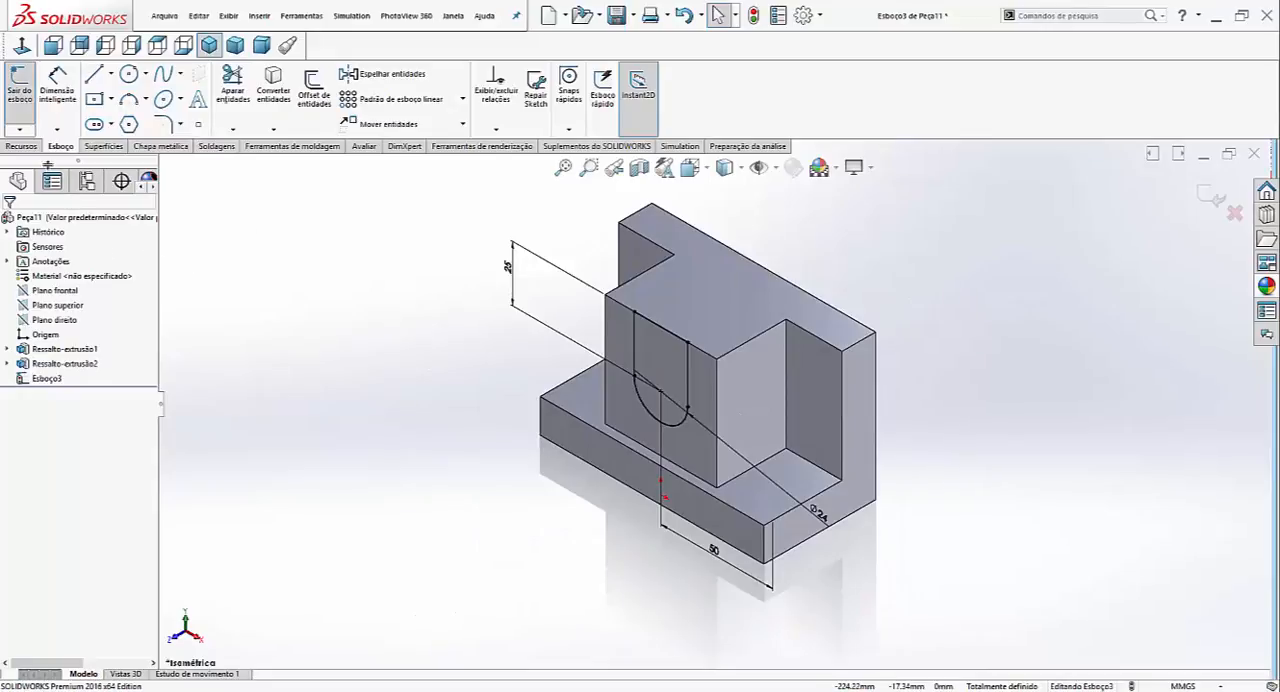
click(37, 148)
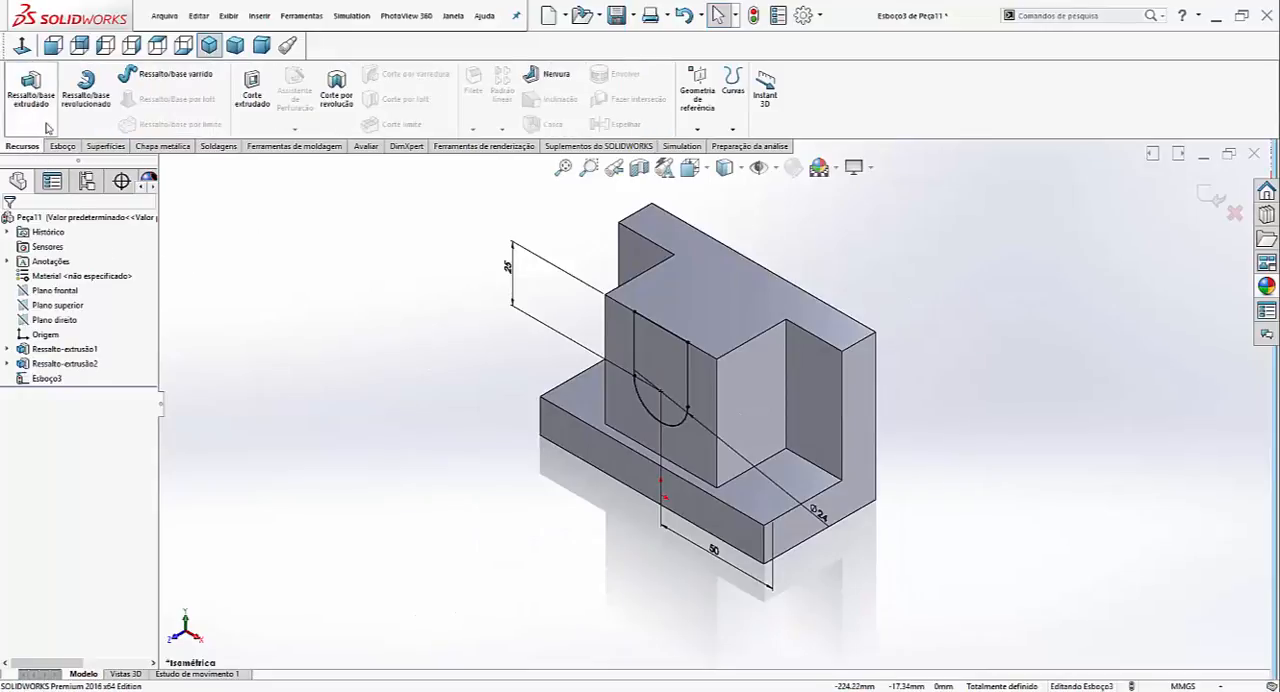
click(250, 95)
click(60, 303)
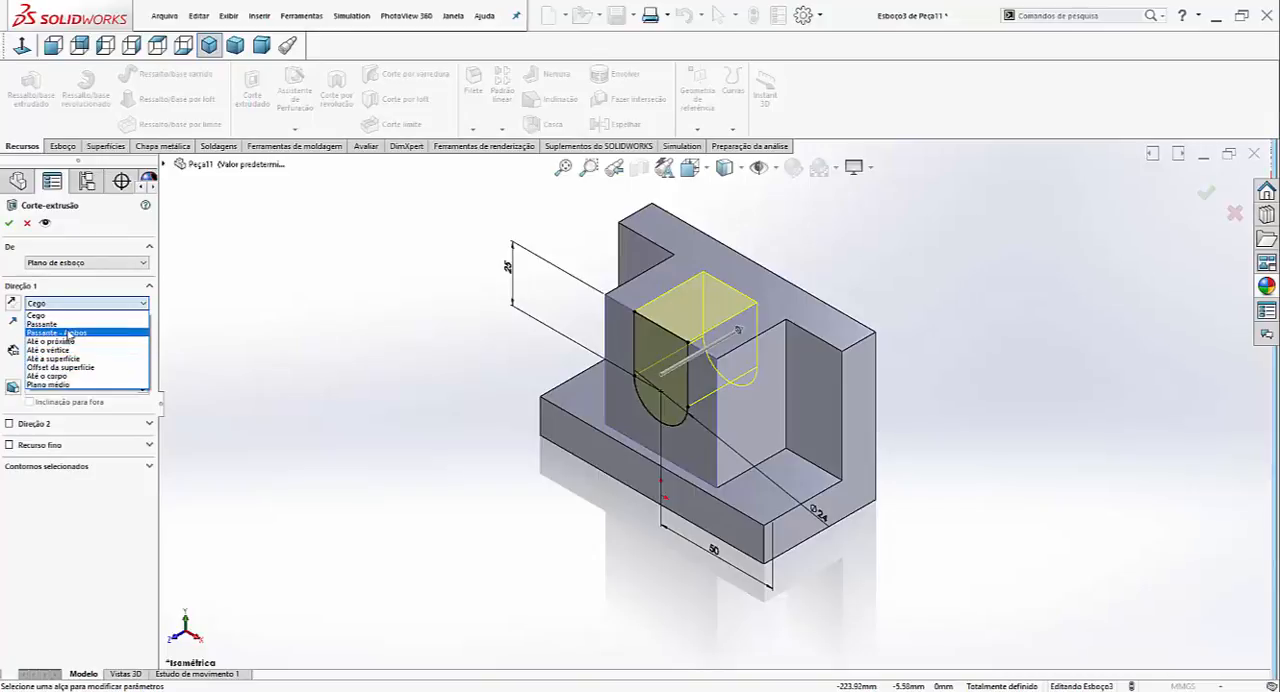
click(62, 324)
click(8, 223)
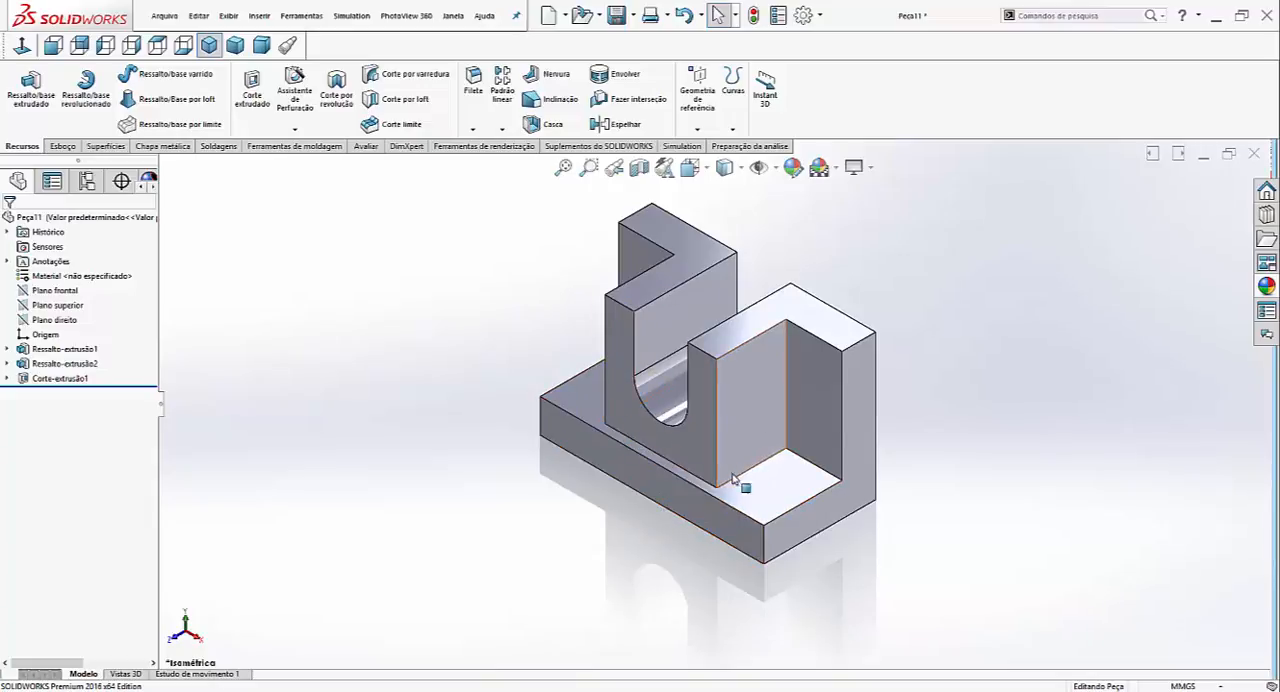
- Start a sketch on the base's top face and draw circles about 10 mm and 11 mm in diameter near its left and right front corners
click(572, 402)
click(631, 354)
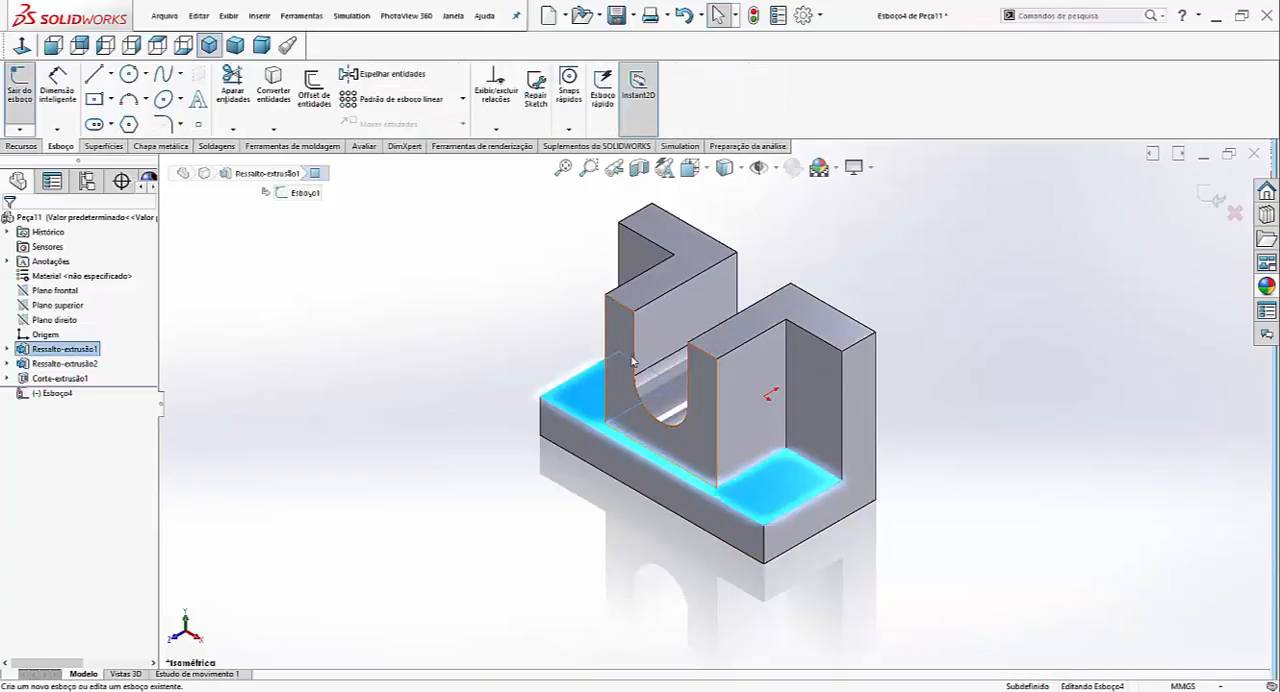
click(22, 45)
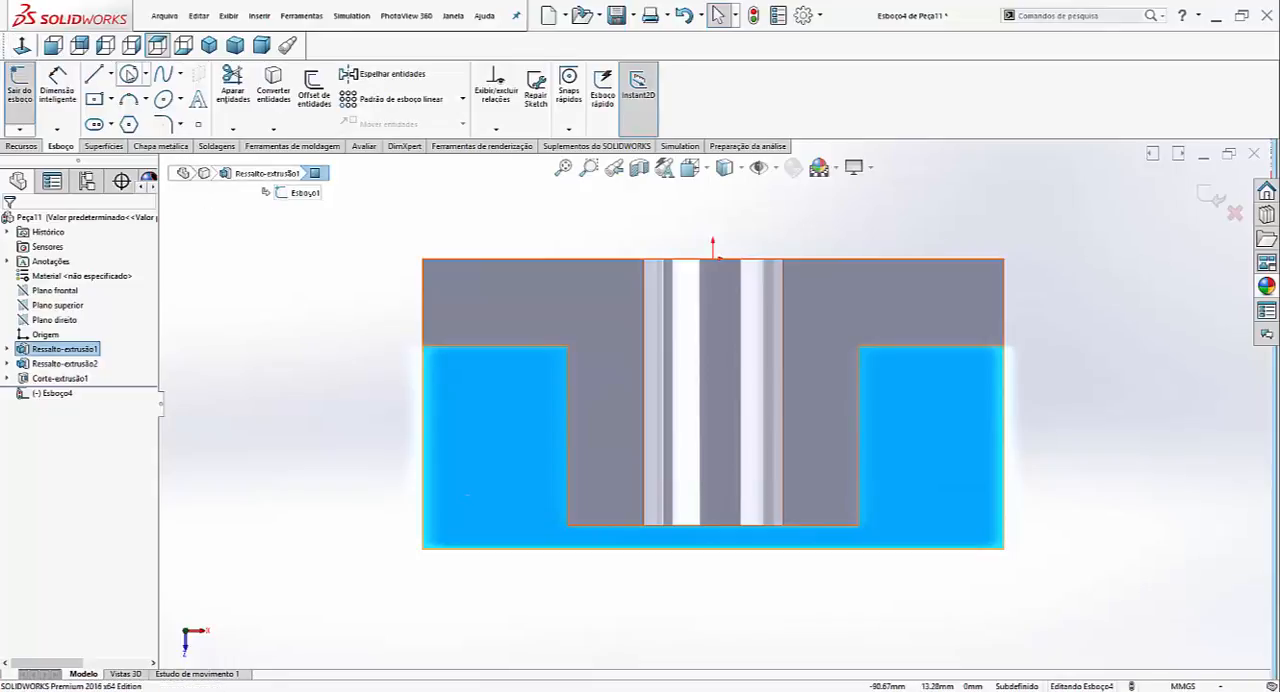
click(128, 75)
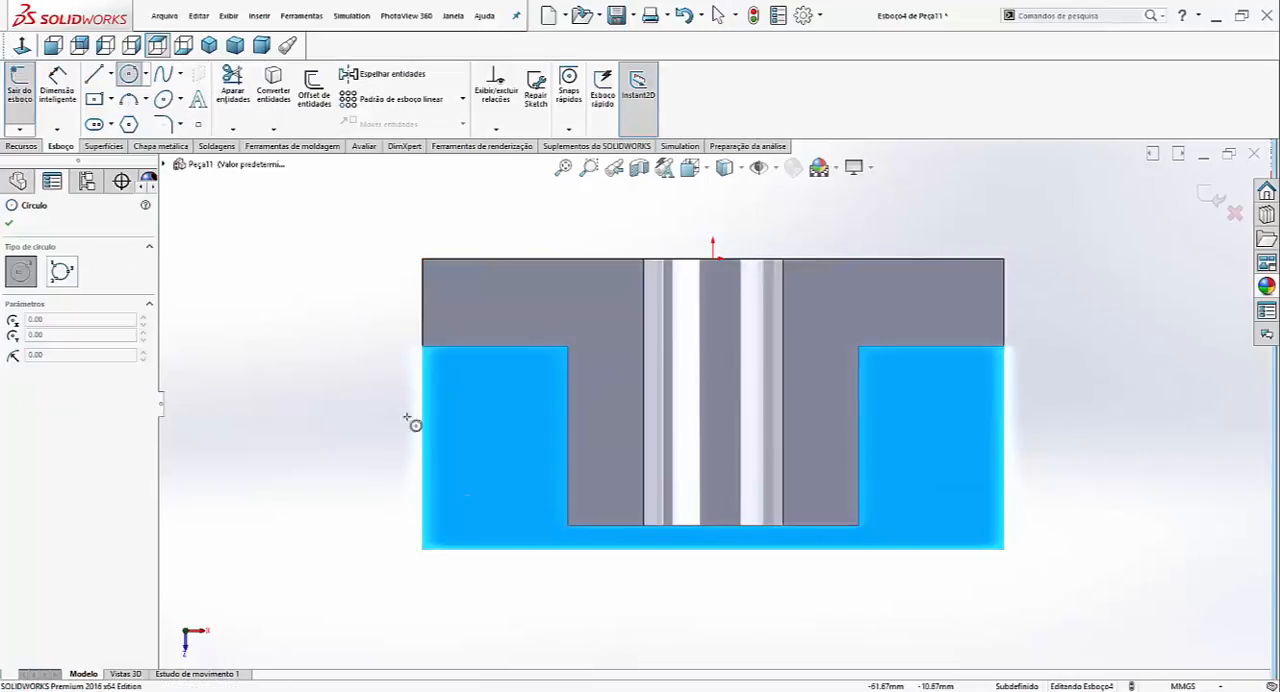
click(469, 500)
click(490, 522)
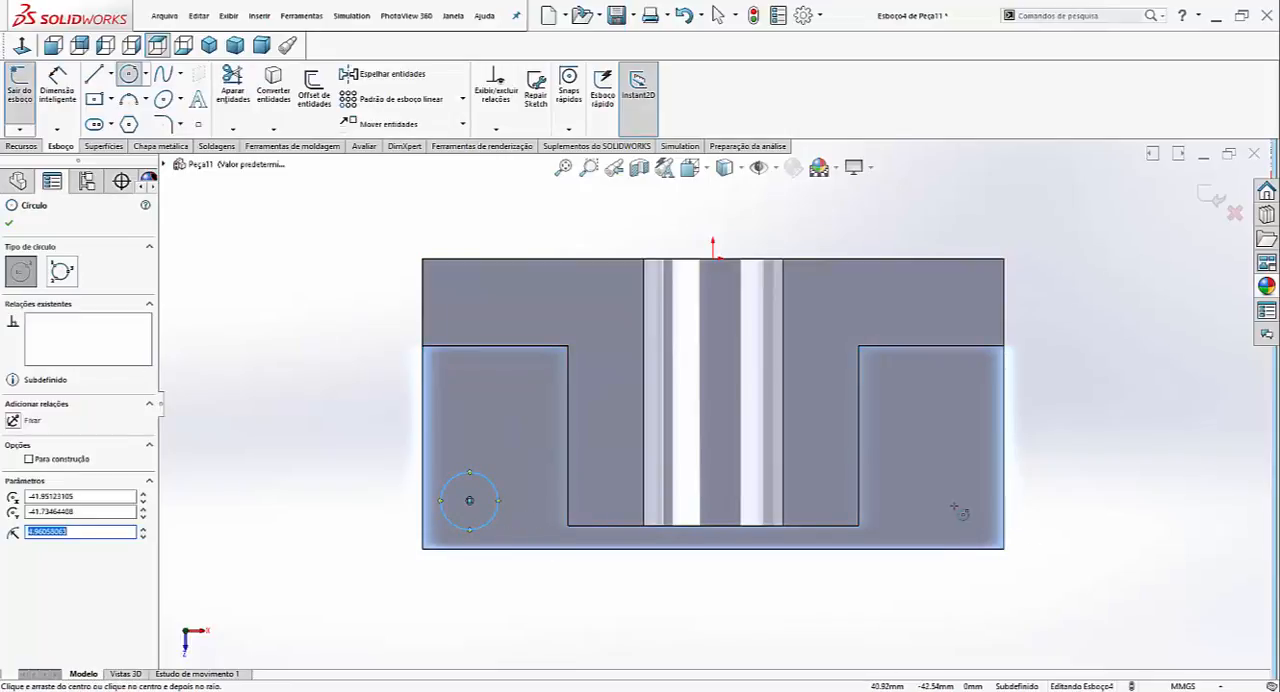
click(980, 526)
key(Escape)
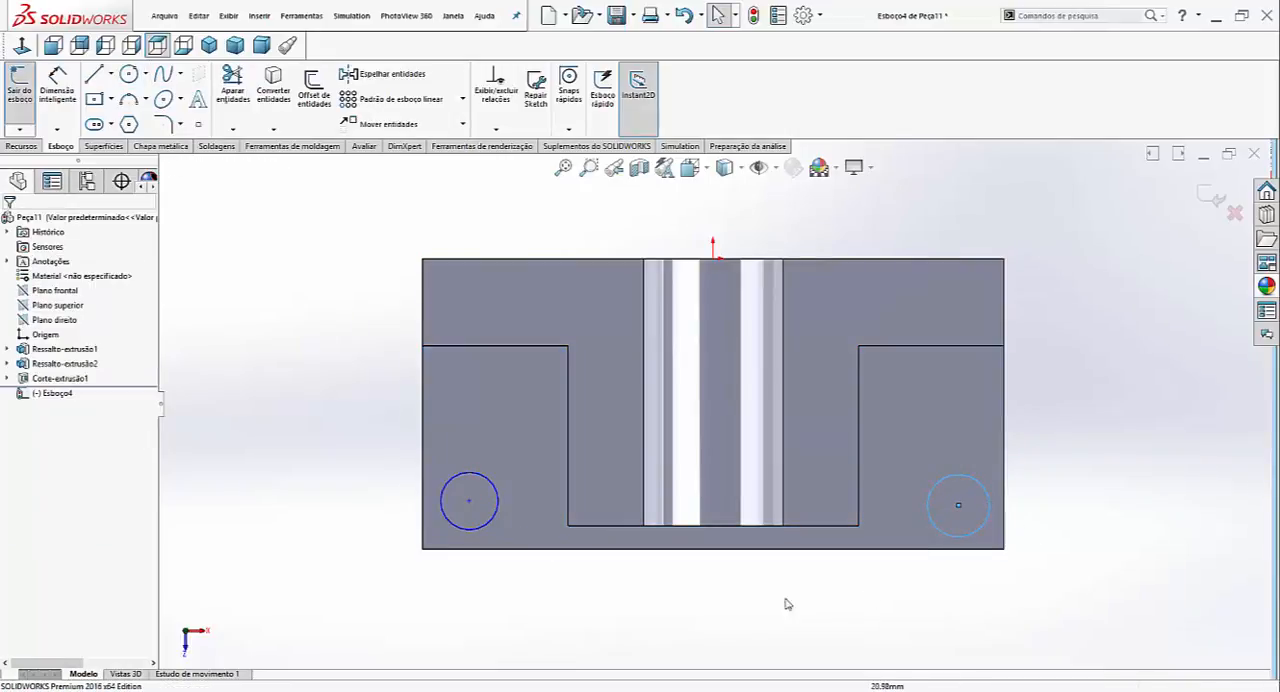
click(1073, 565)
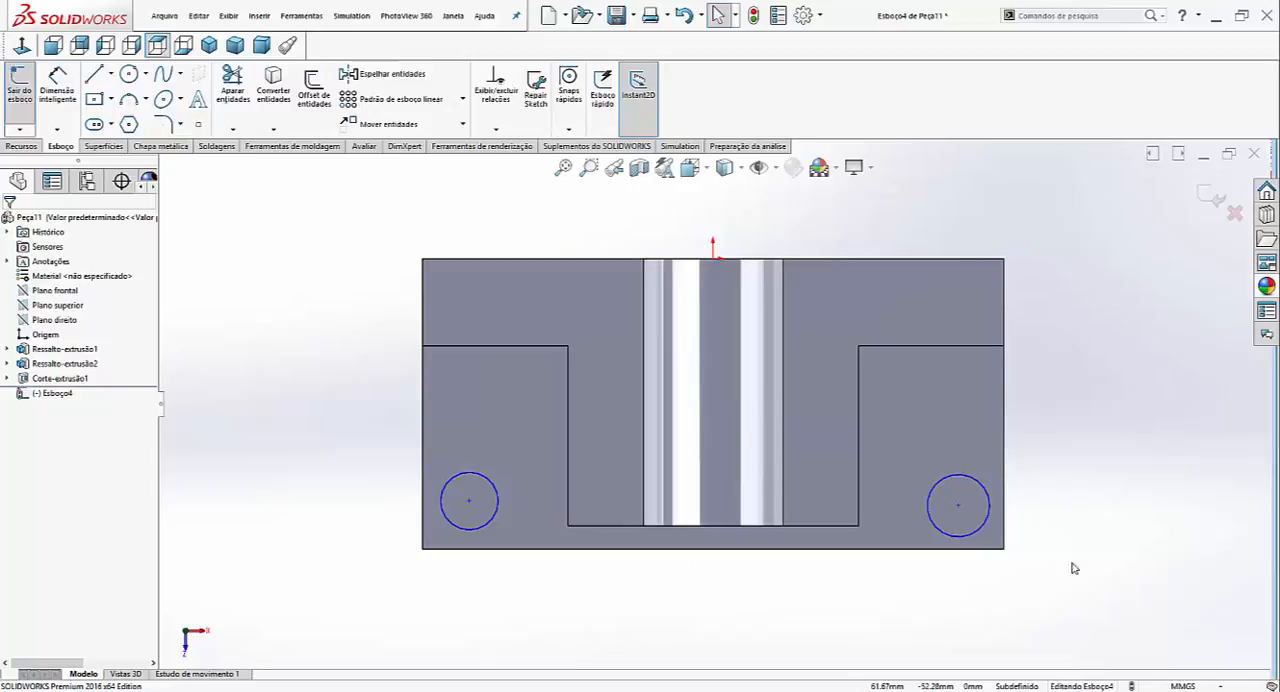
- Apply an Igual (equal) relation between the two corner circles
click(976, 537)
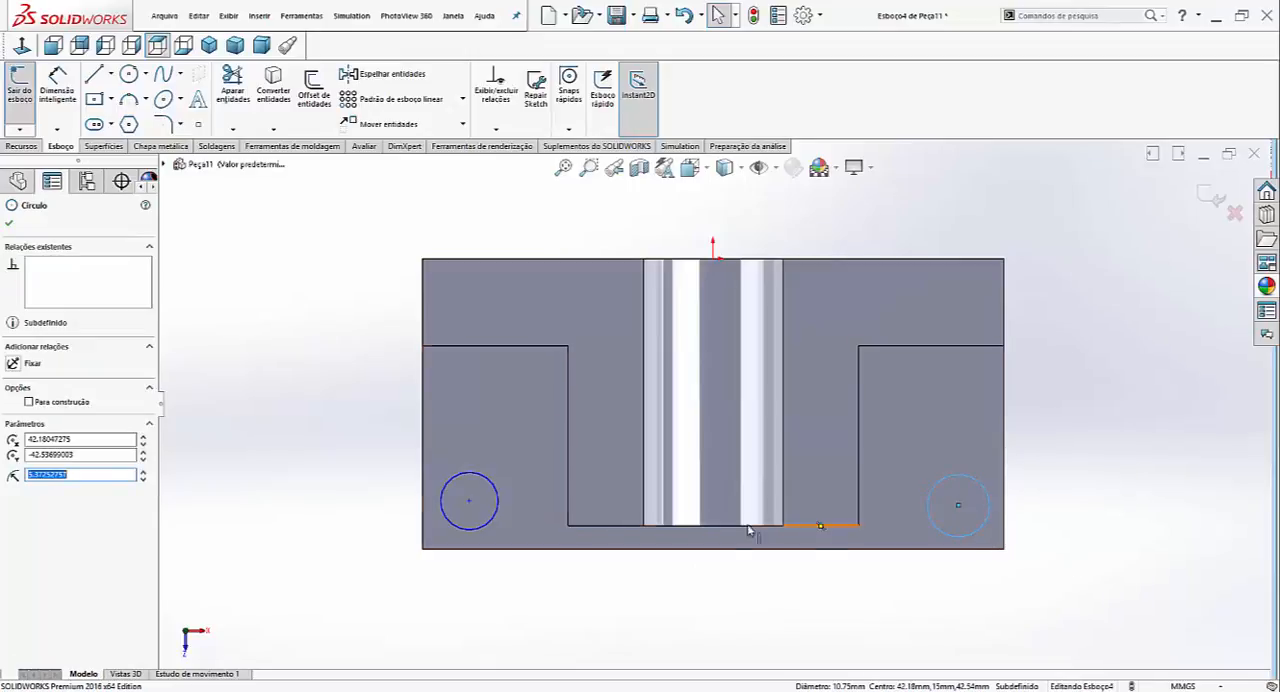
ctrl+click(495, 519)
click(14, 486)
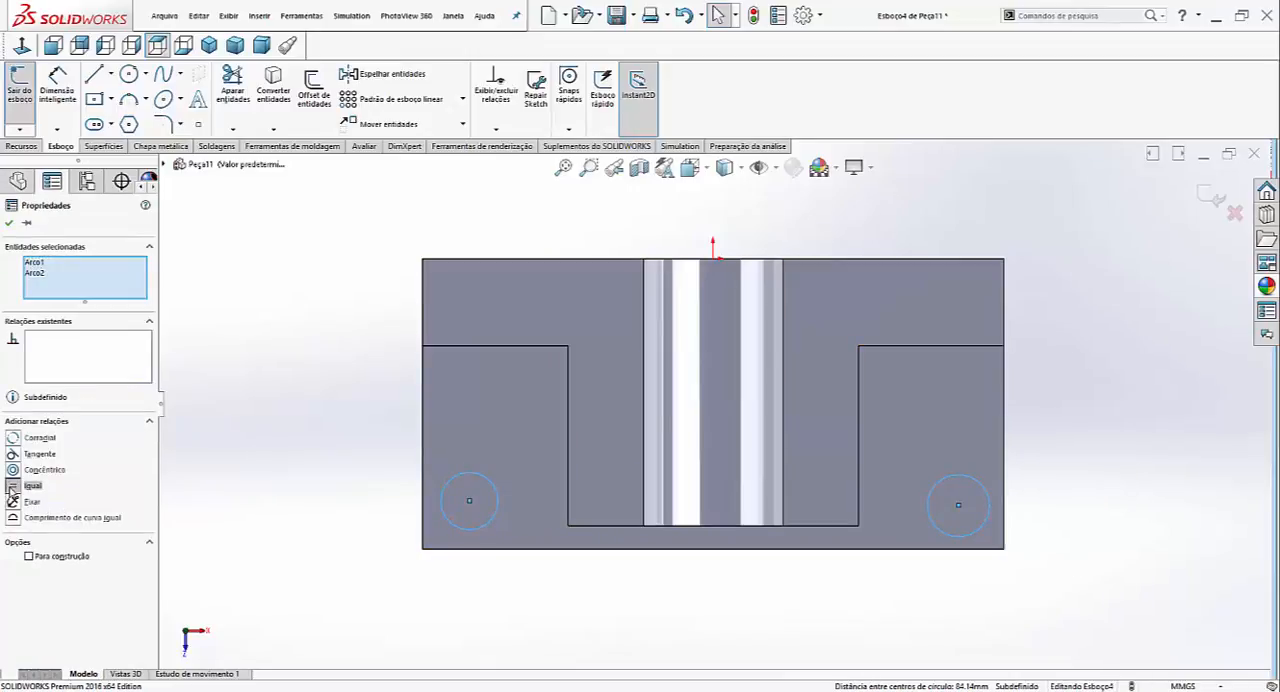
click(392, 511)
- Dimension the left corner circle's diameter to 12 mm
scroll(403, 511, down, 1)
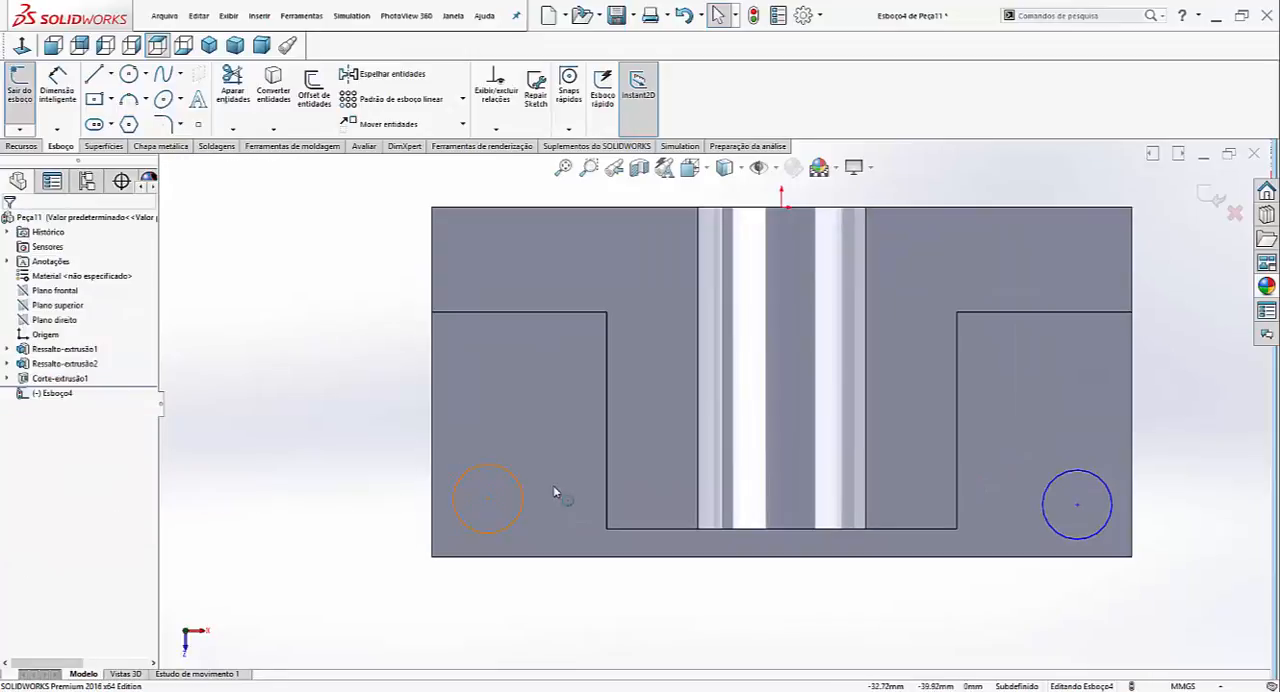
right_drag(557, 450, 562, 396)
click(511, 477)
click(560, 441)
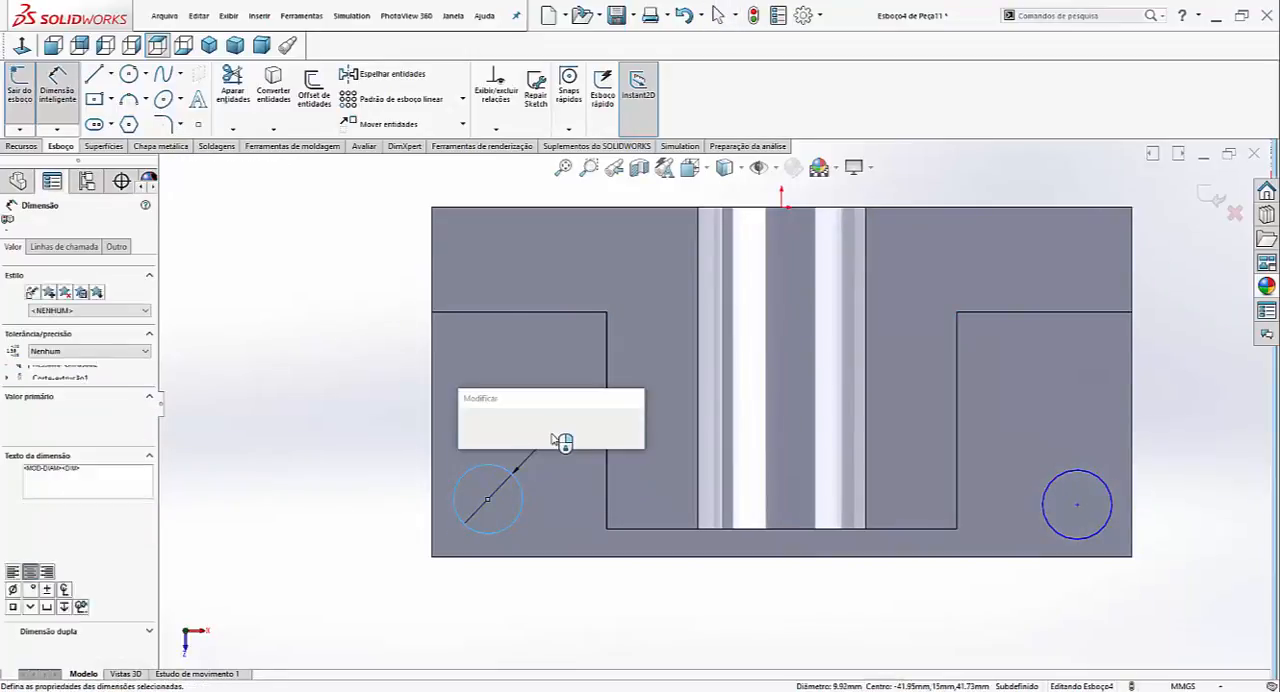
text(12.00mm)
key(Return)
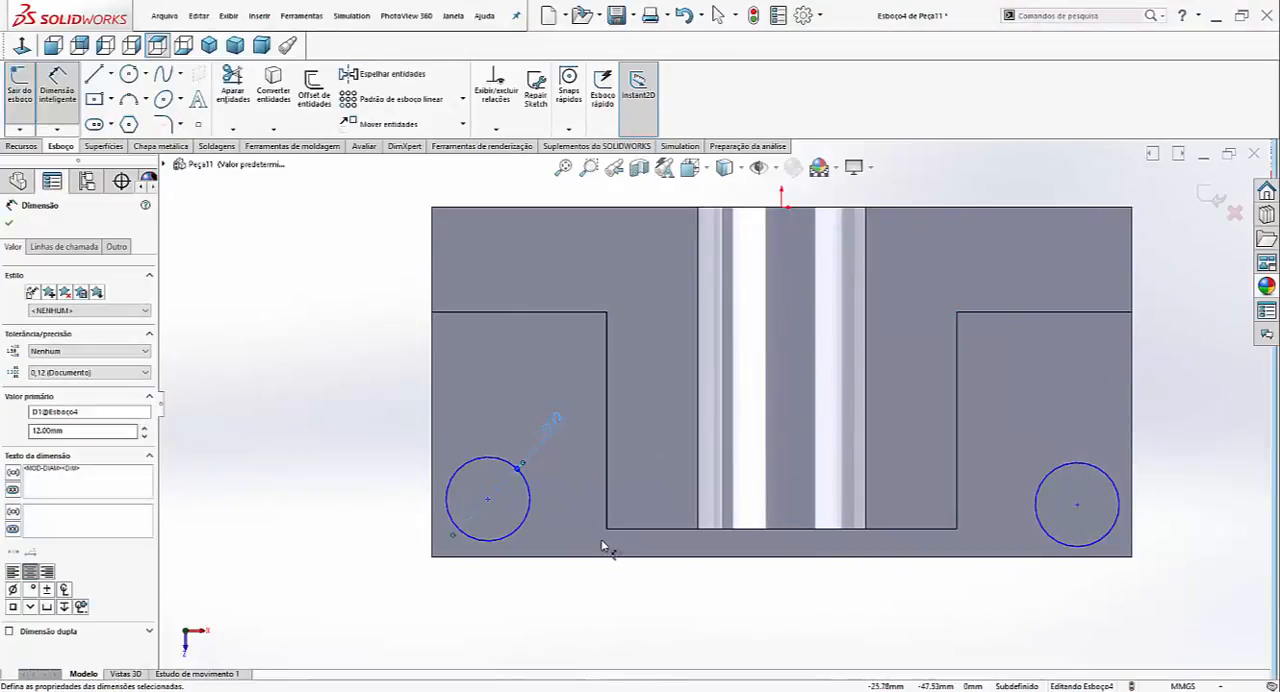
- Dimension the left circle's centre 15 mm from the base's front edge and 15 mm from its left edge
click(521, 558)
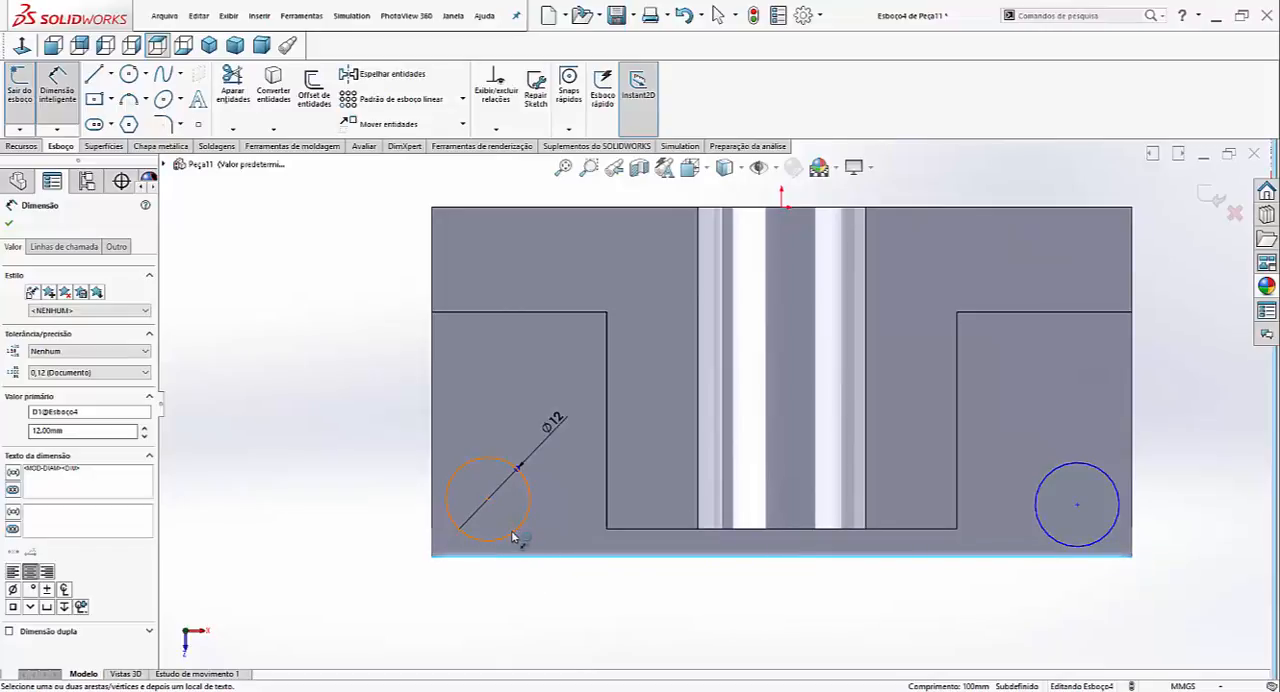
click(514, 535)
click(375, 528)
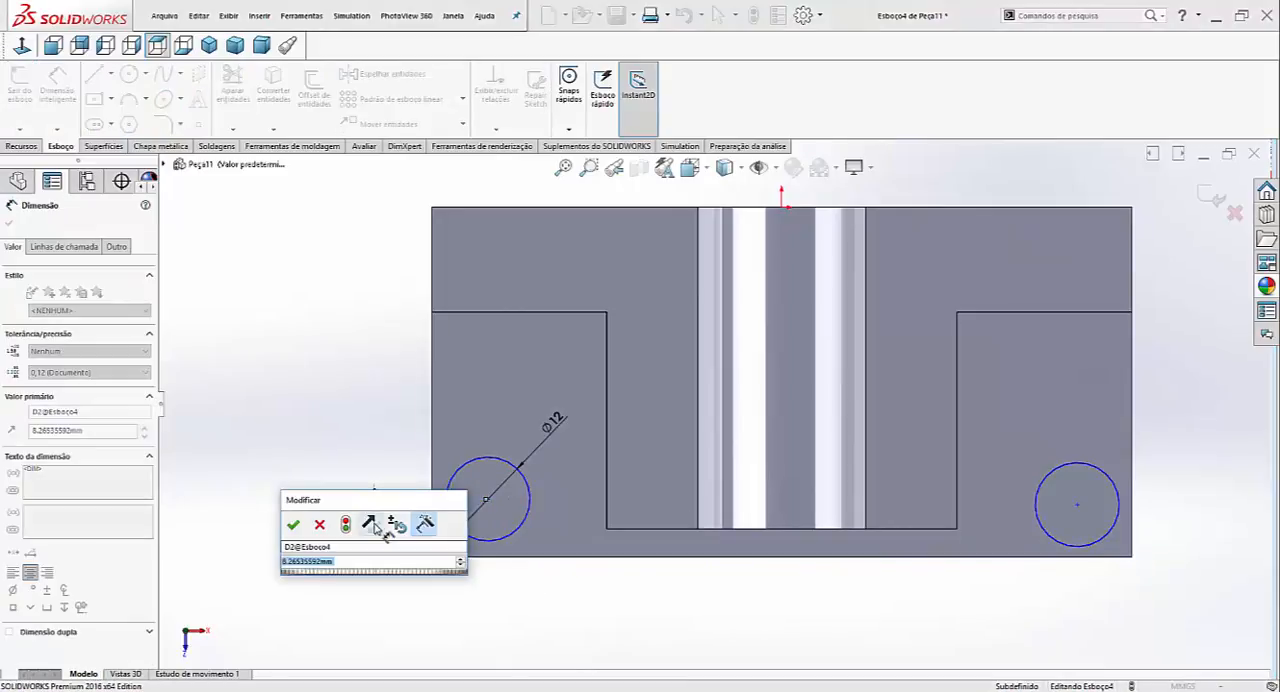
text(15)
key(Return)
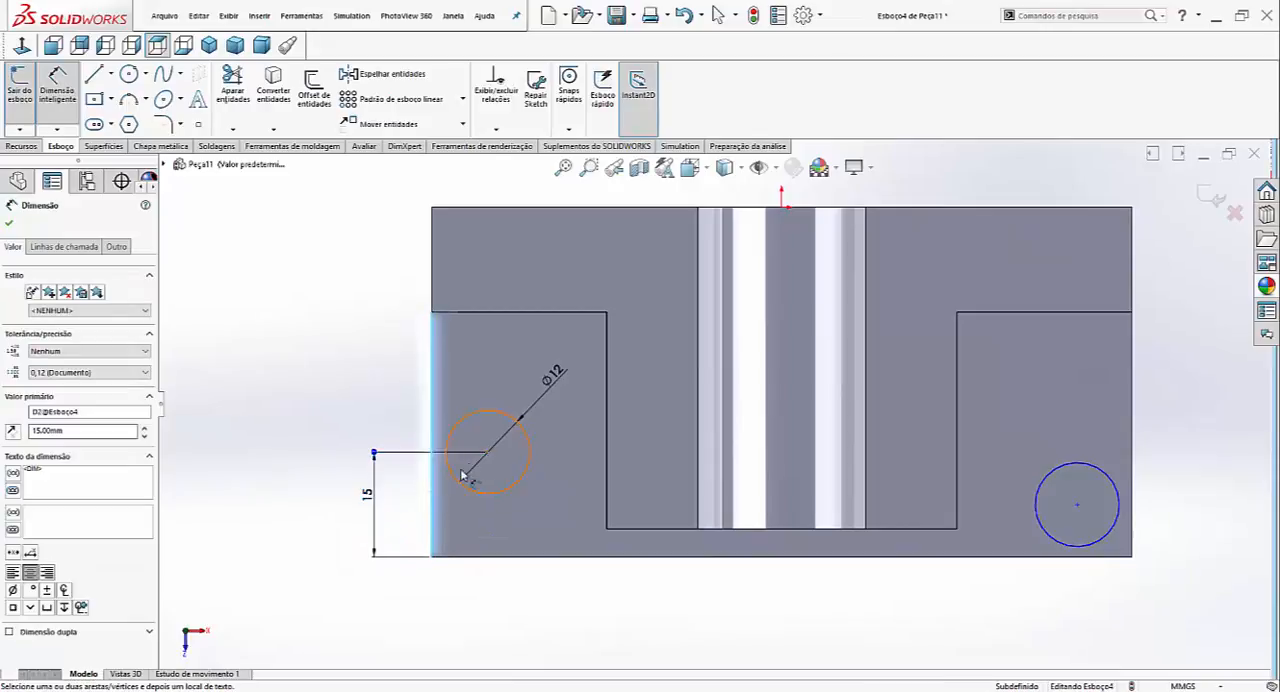
click(478, 492)
click(457, 615)
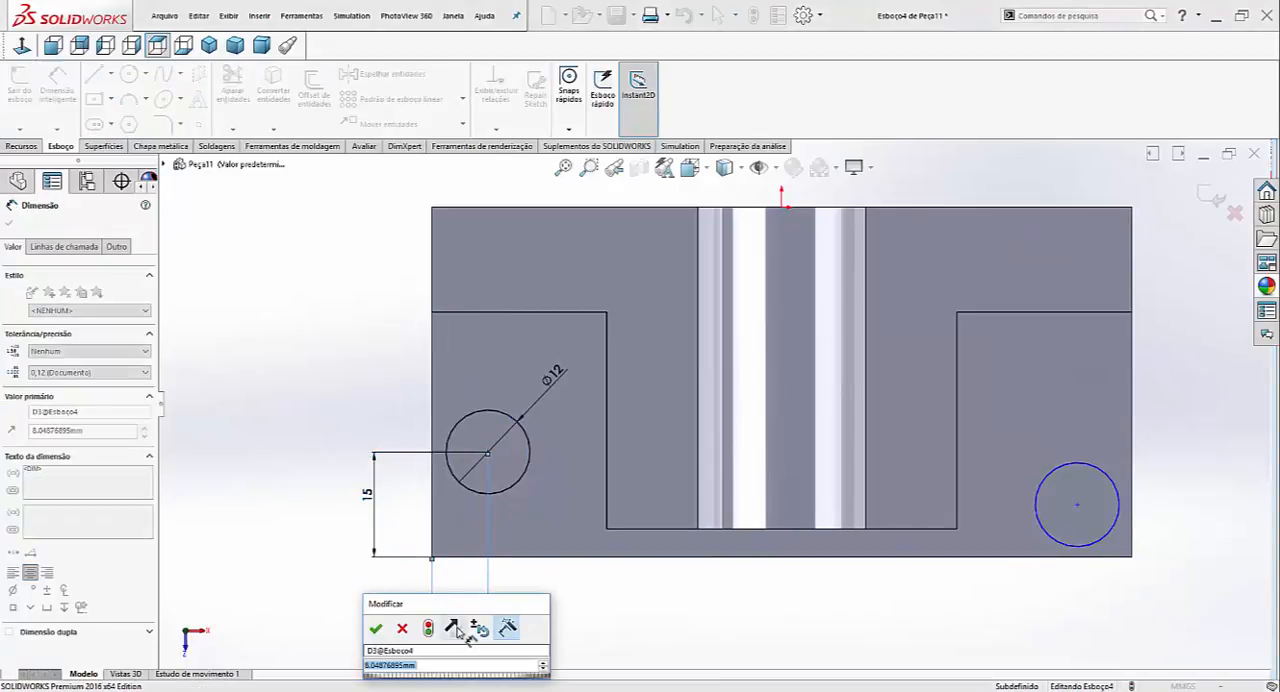
text(15)
key(Return)
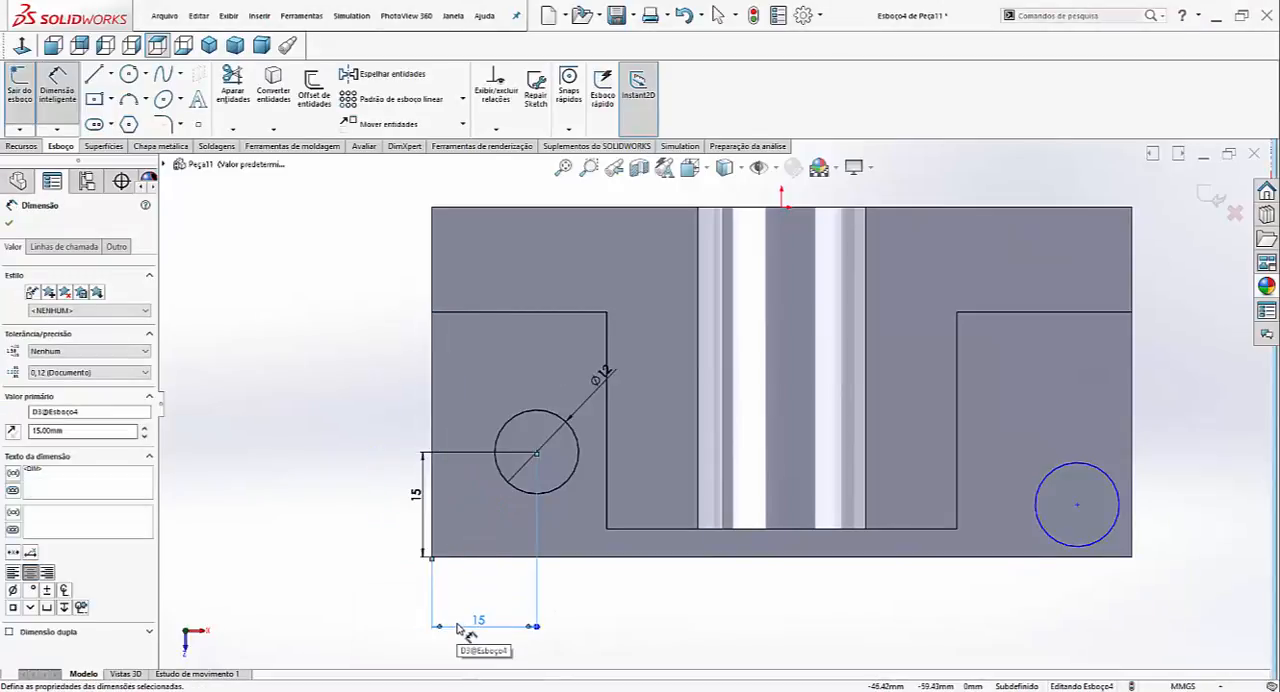
- Dimension the right circle's centre 15 mm from the base's front edge and 15 mm from its right edge
click(1103, 541)
click(1186, 543)
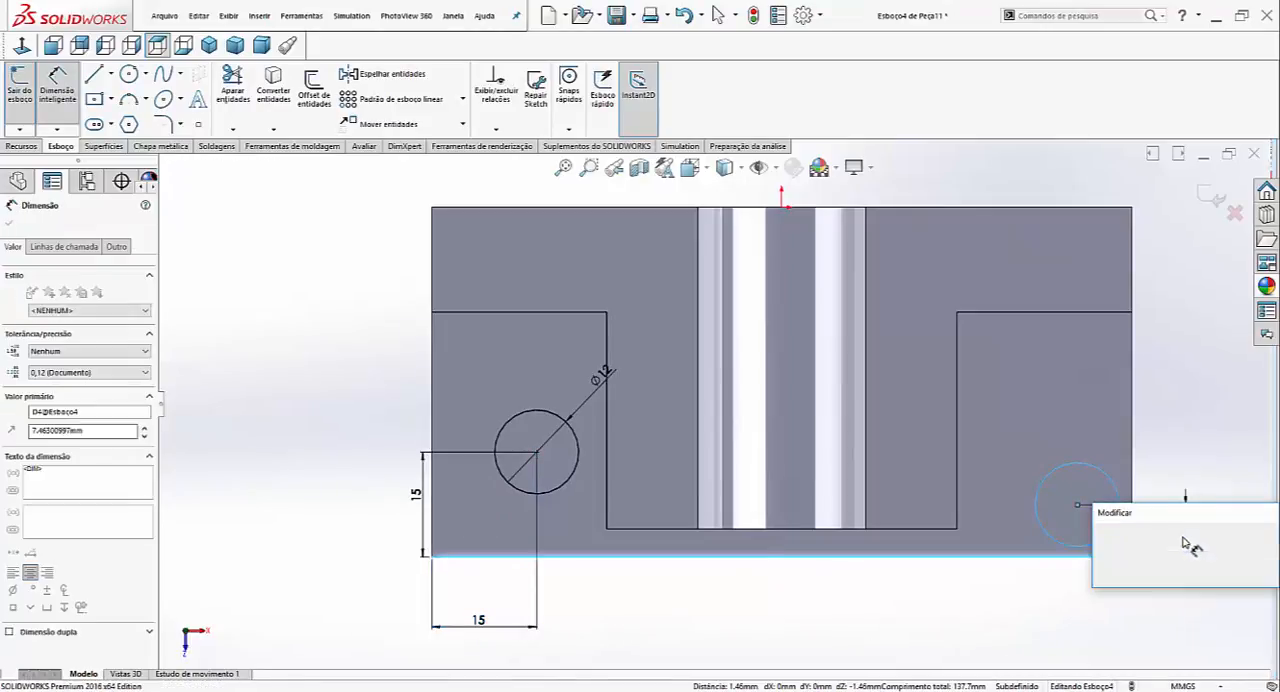
text(15)
key(Return)
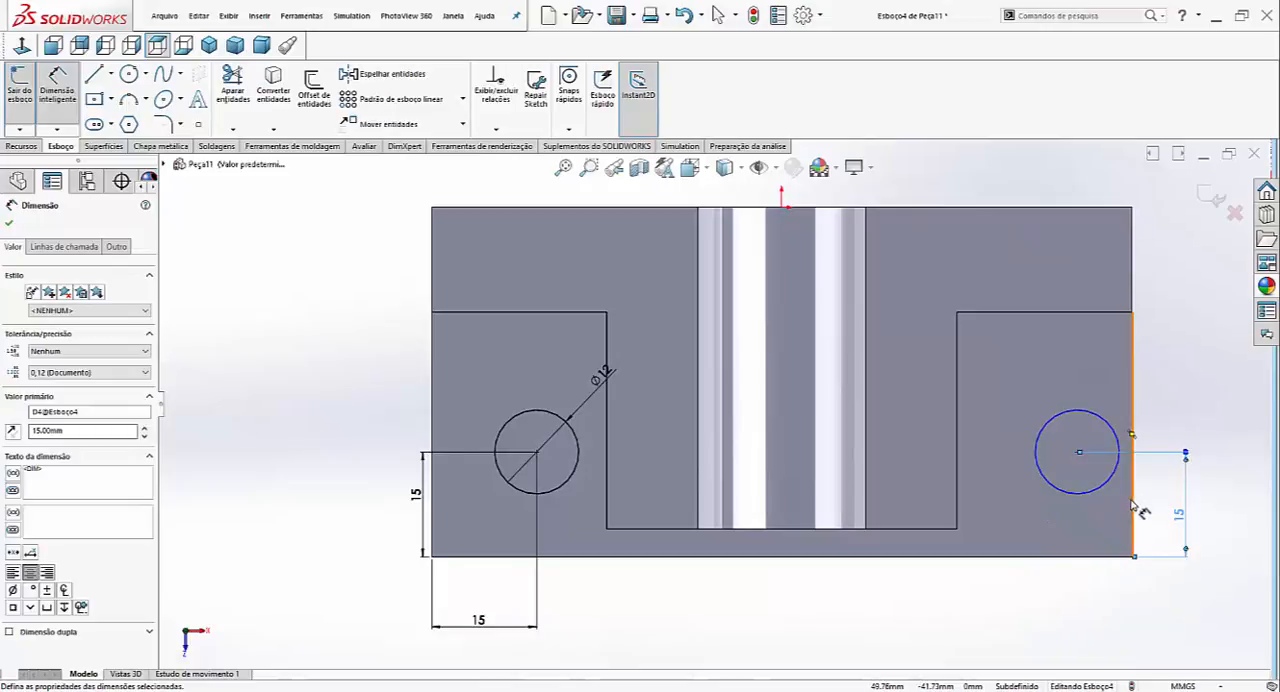
click(1103, 494)
click(1101, 610)
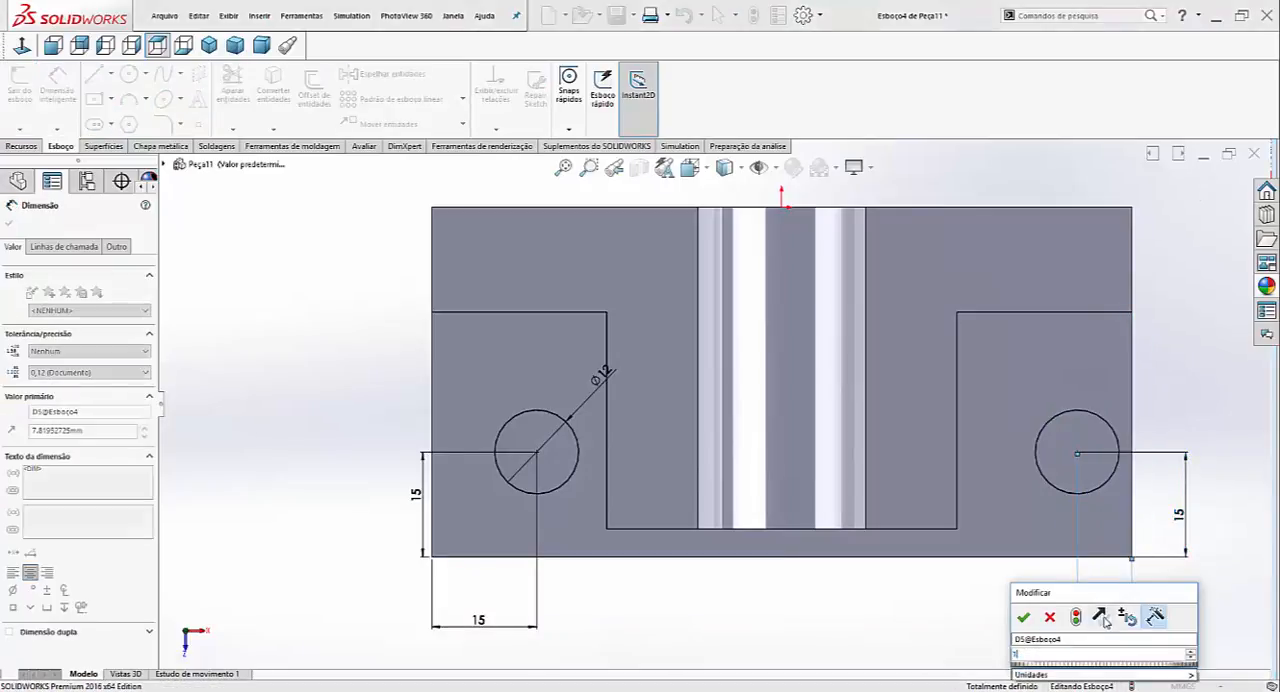
text(15)
key(Return)
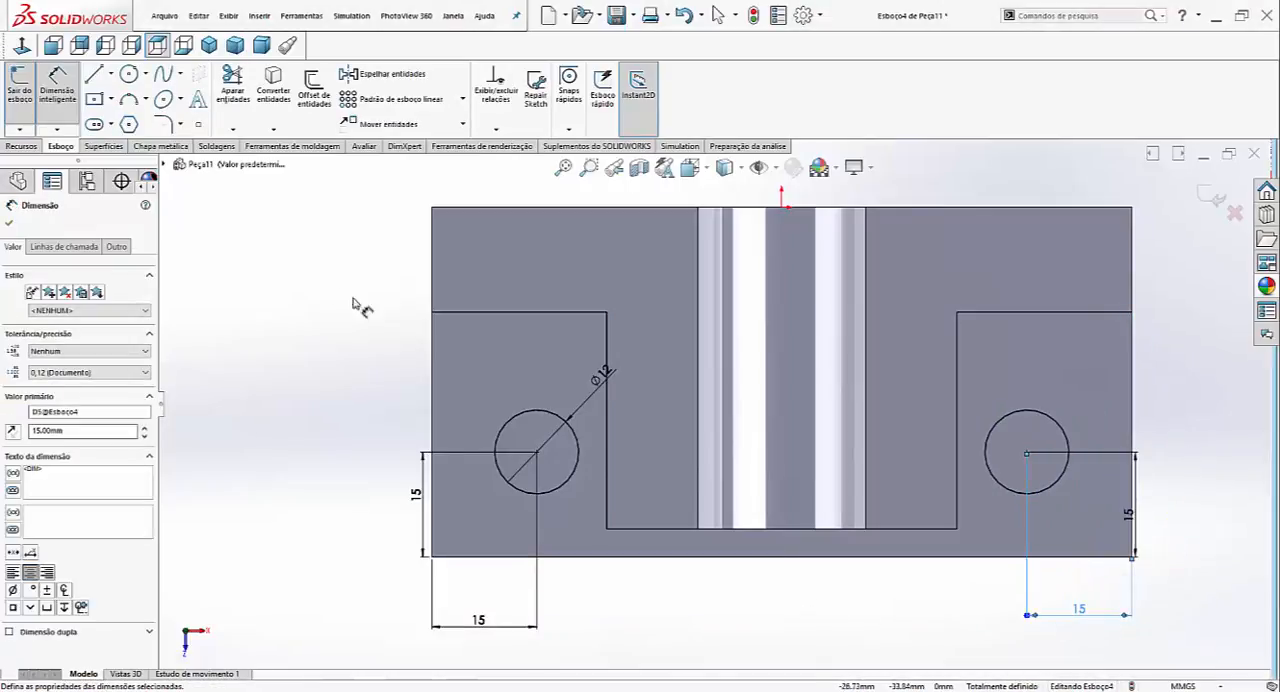
- Extrude-cut the two corner circles through the base using the Passante (through all) end condition
click(20, 146)
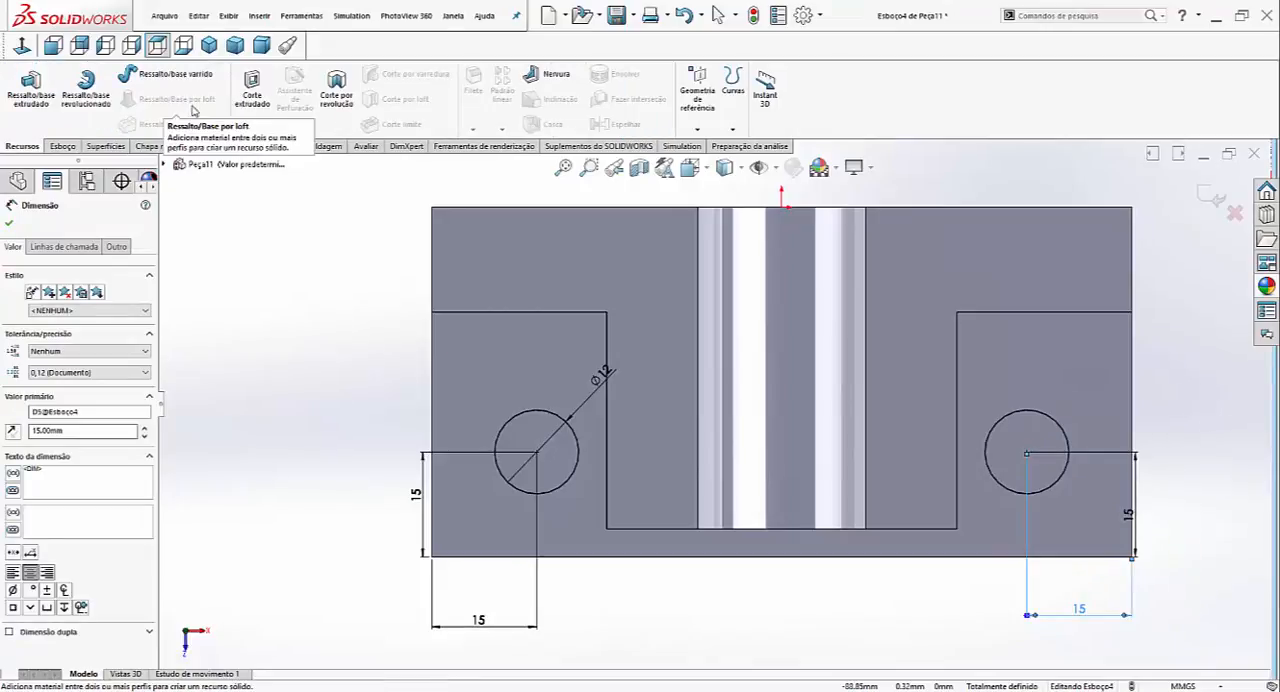
click(250, 106)
click(75, 303)
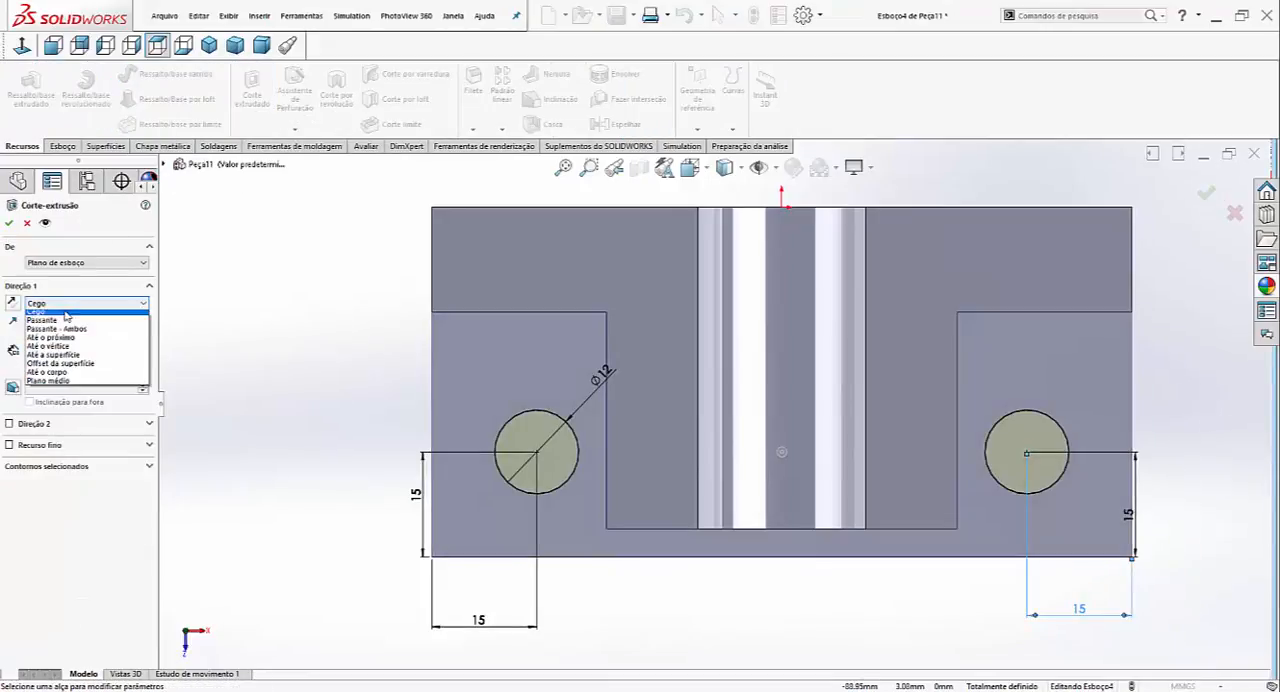
click(57, 327)
key(Return)
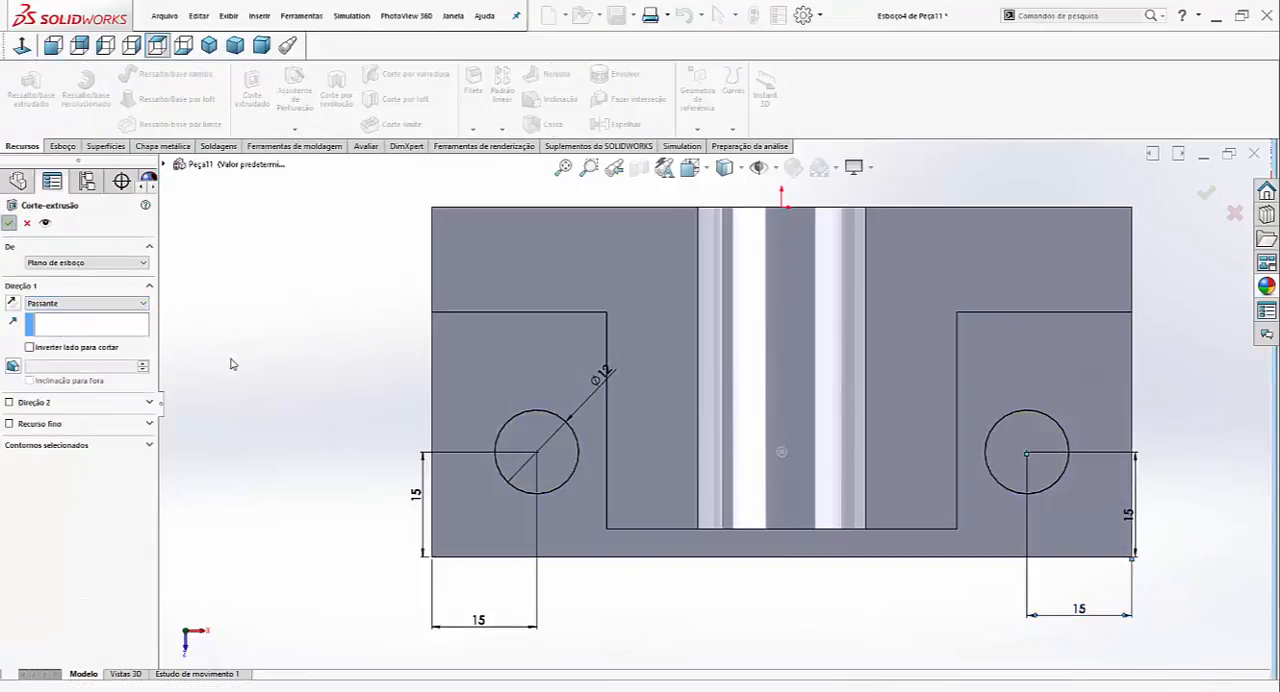
- Start a sketch on the central block's right side face and draw a circle about 7 mm in diameter in its upper half
click(209, 45)
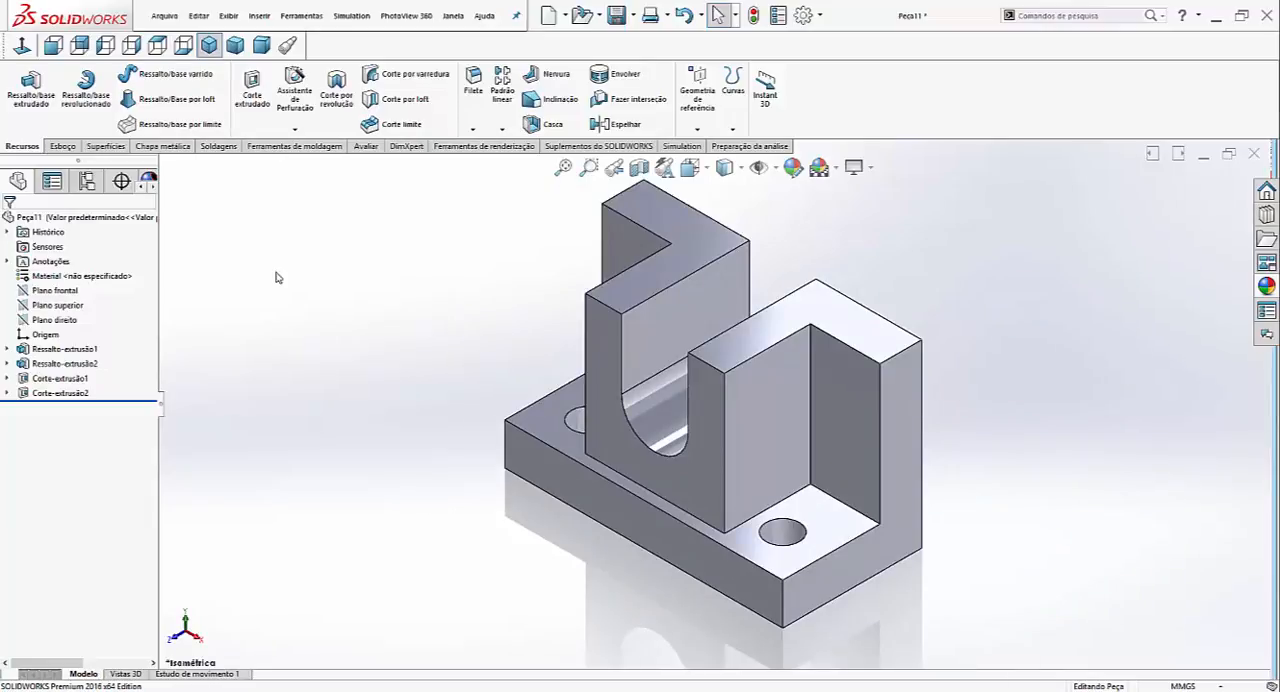
click(770, 408)
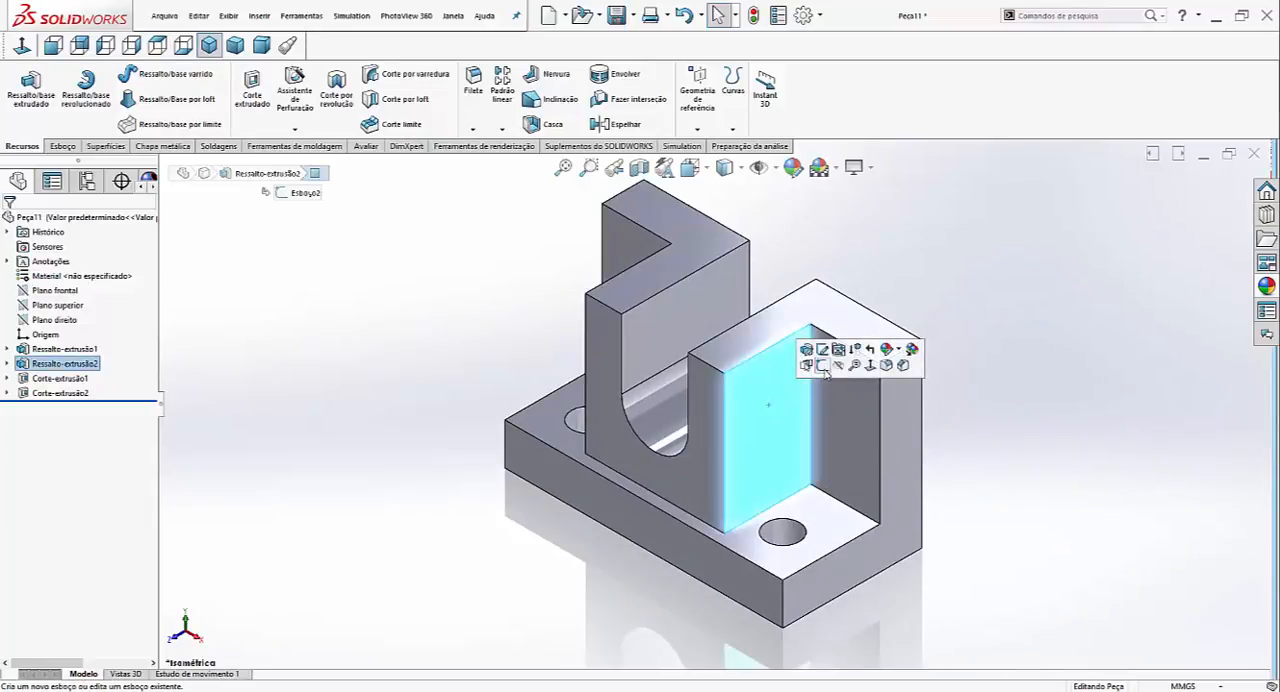
click(822, 375)
click(22, 45)
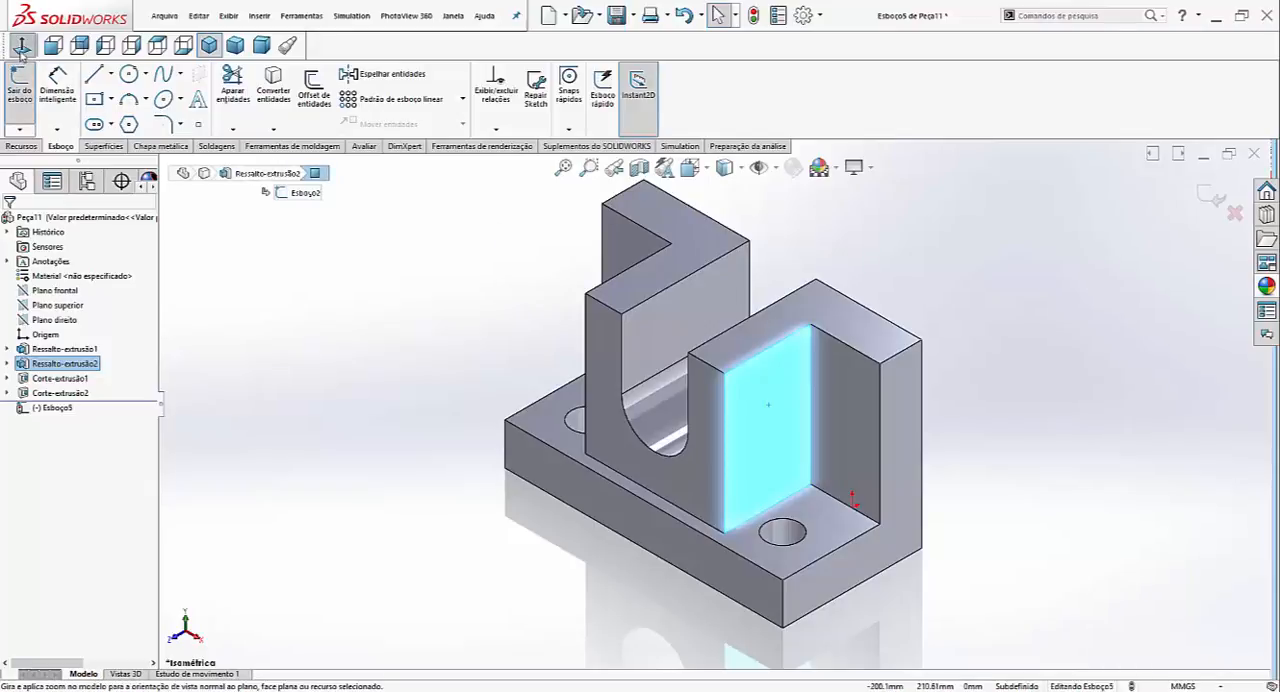
click(128, 74)
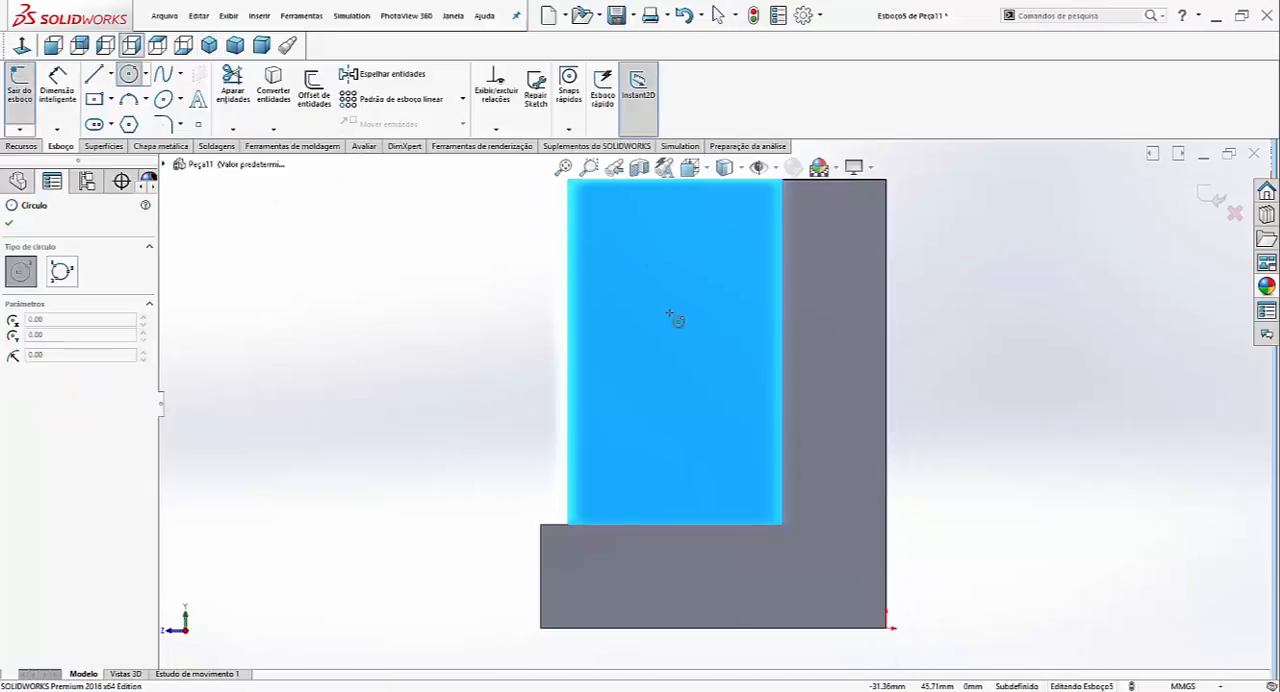
click(669, 313)
click(694, 316)
- Dimension the side-face circle's diameter to 10 mm
scroll(706, 334, down, 2)
scroll(706, 340, up, 2)
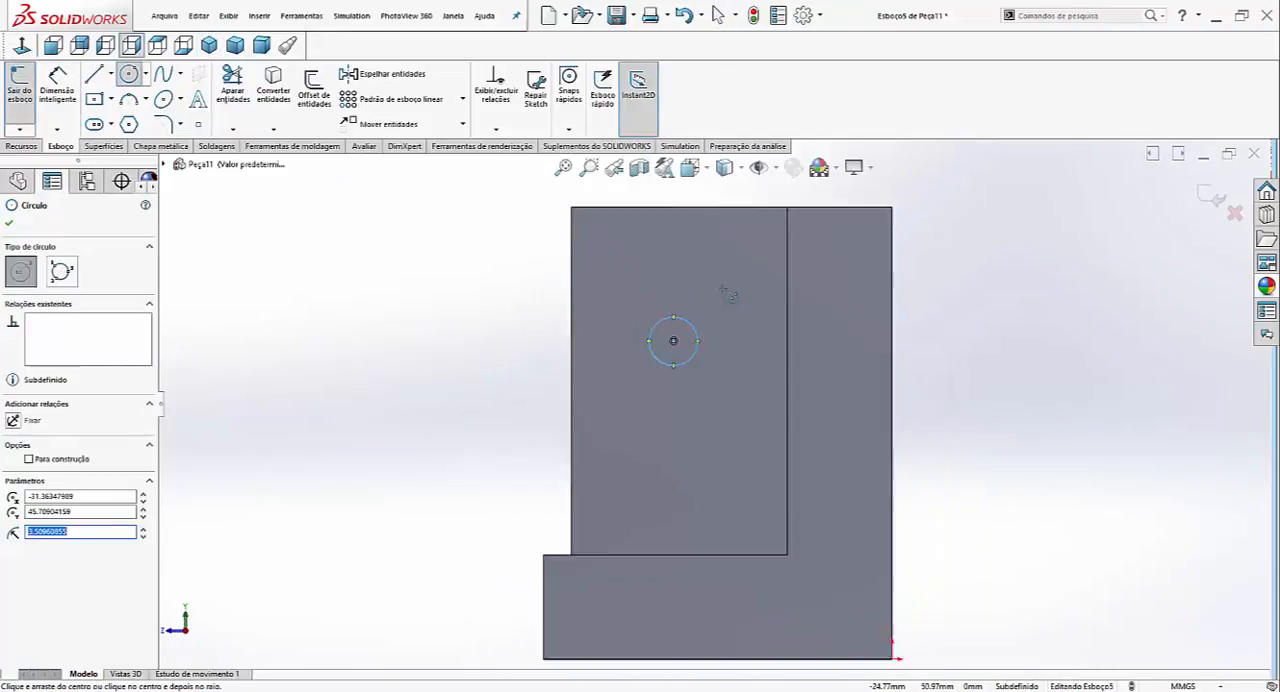
scroll(698, 343, down, 2)
right_drag(700, 346, 725, 285)
click(688, 373)
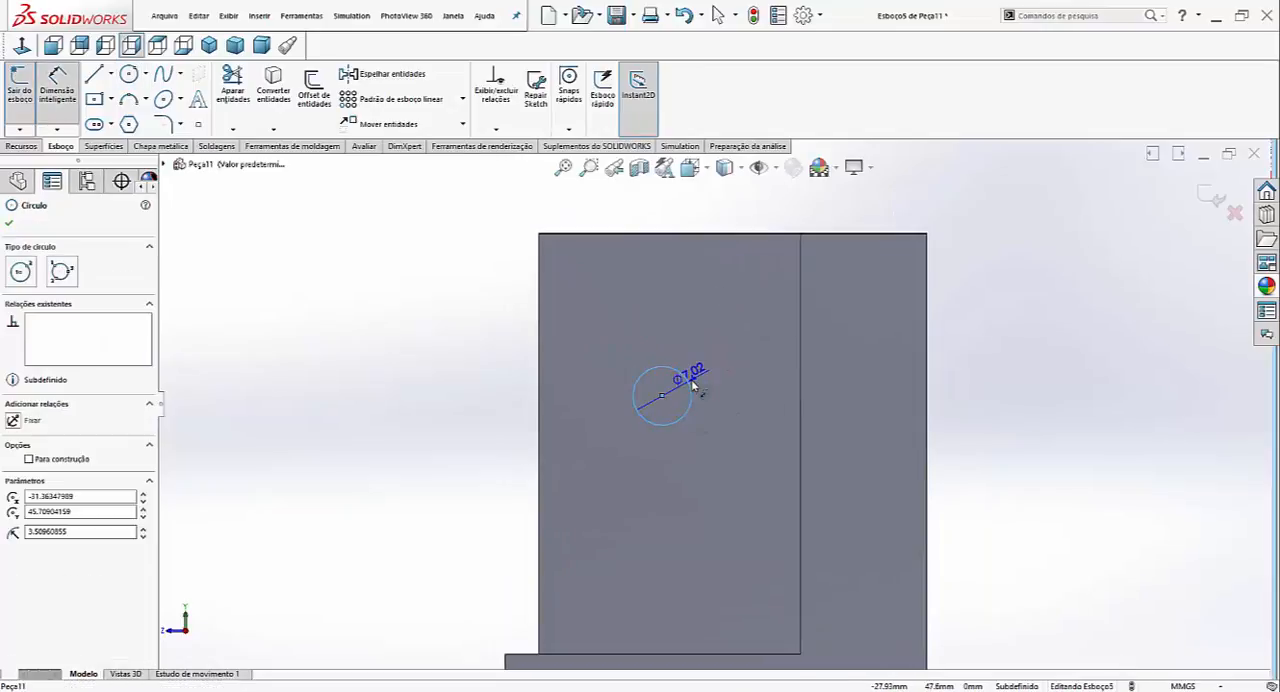
click(741, 422)
text(10)
key(Return)
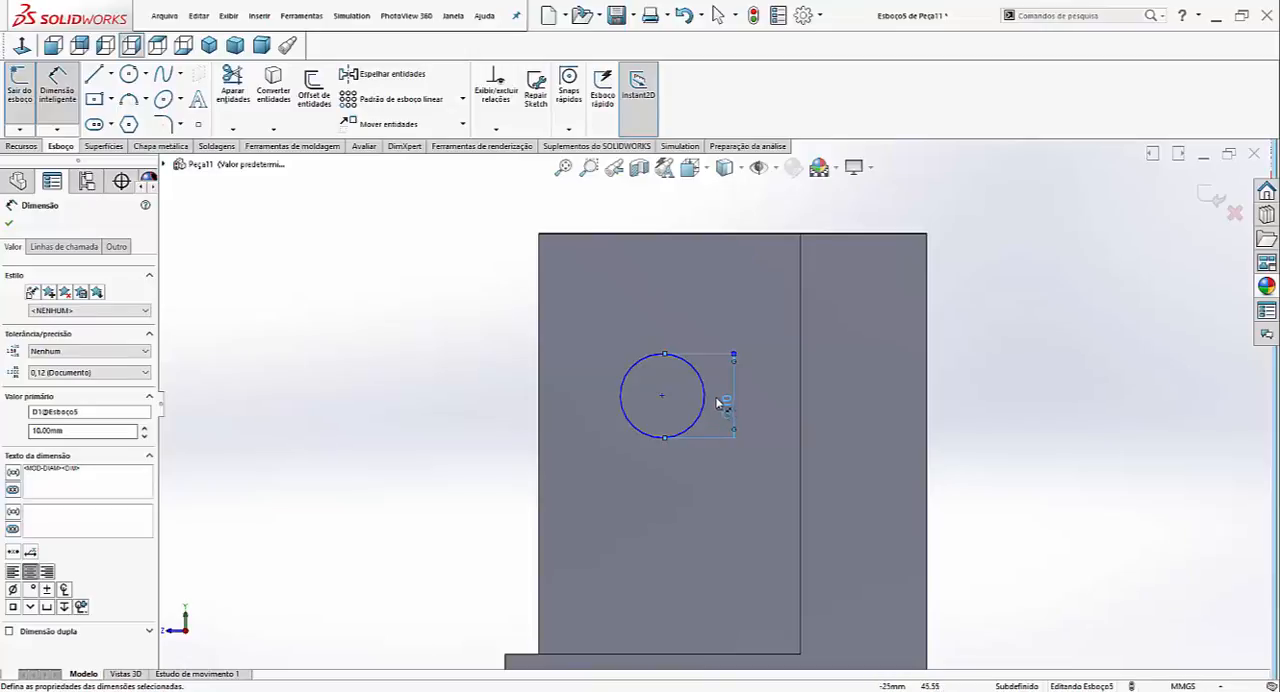
- Dimension the circle's centre 15 mm from the block's front edge and 15 mm from its top edge
click(543, 381)
click(632, 429)
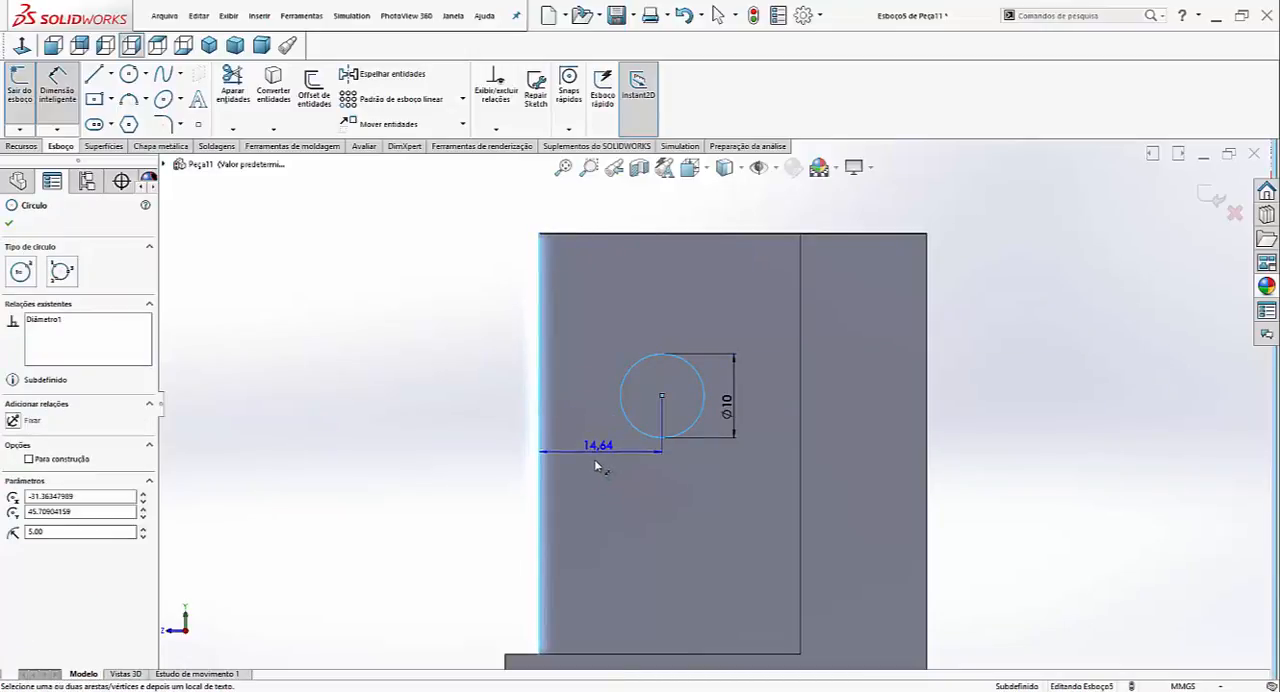
click(604, 466)
text(15)
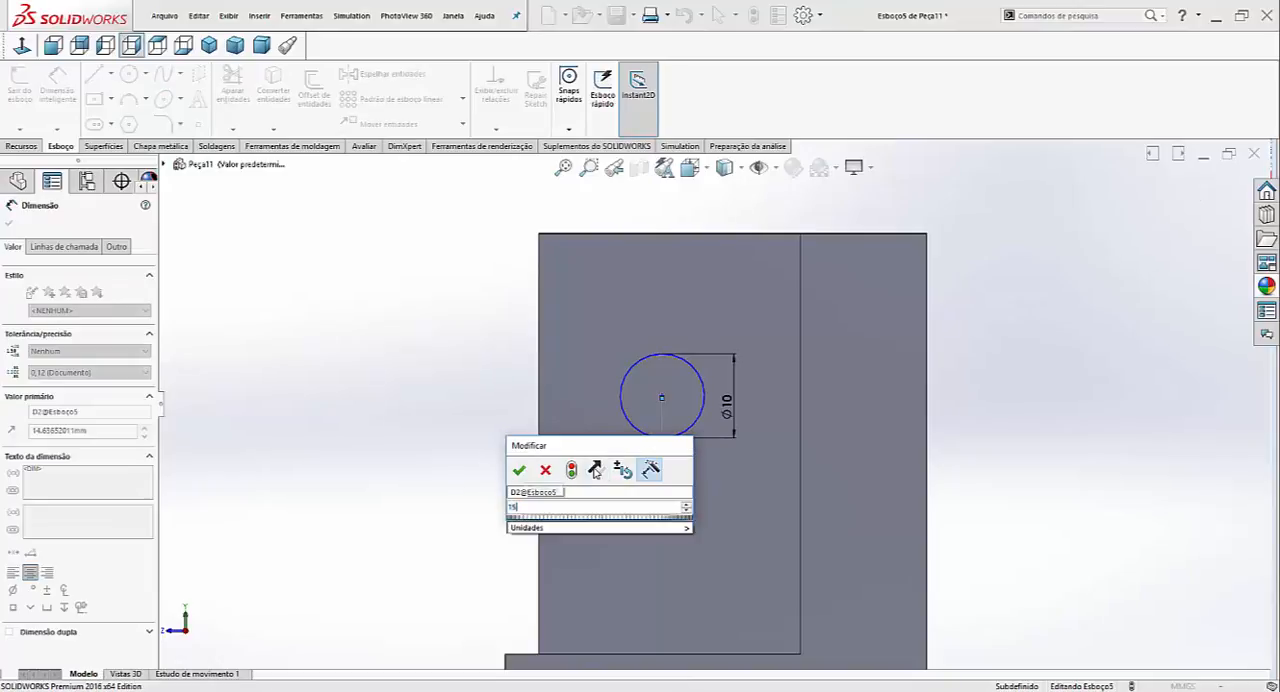
key(Return)
click(680, 234)
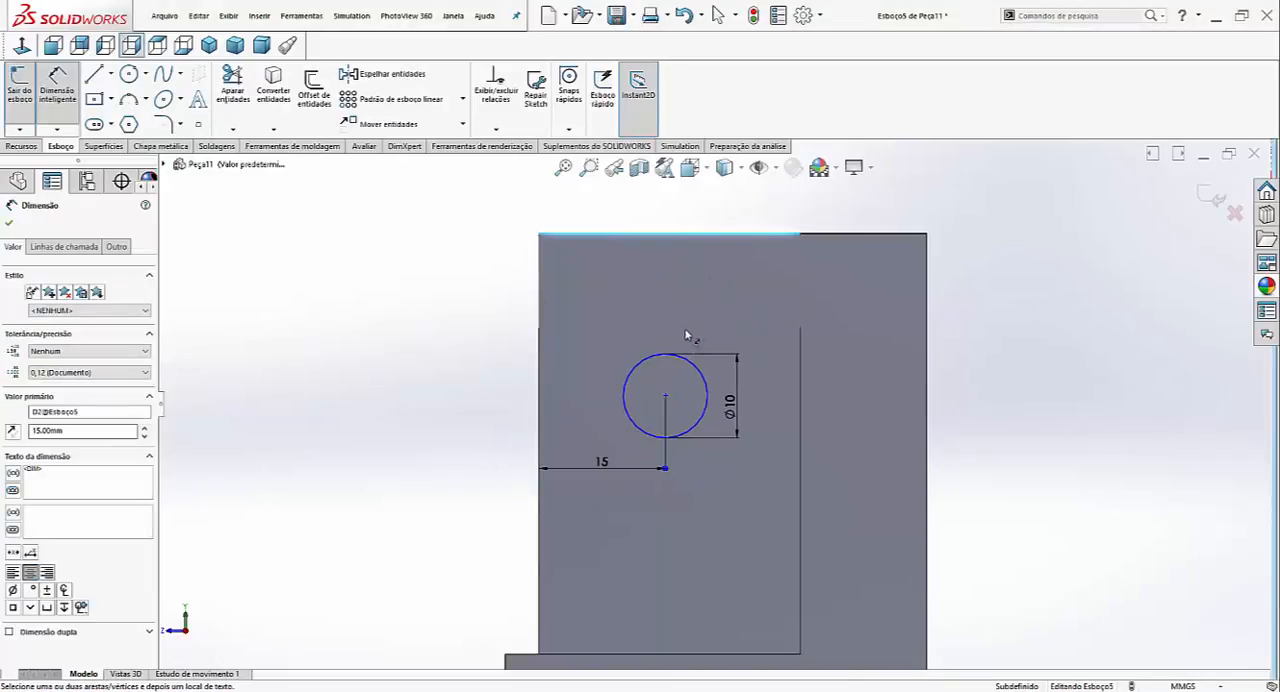
click(689, 364)
click(449, 317)
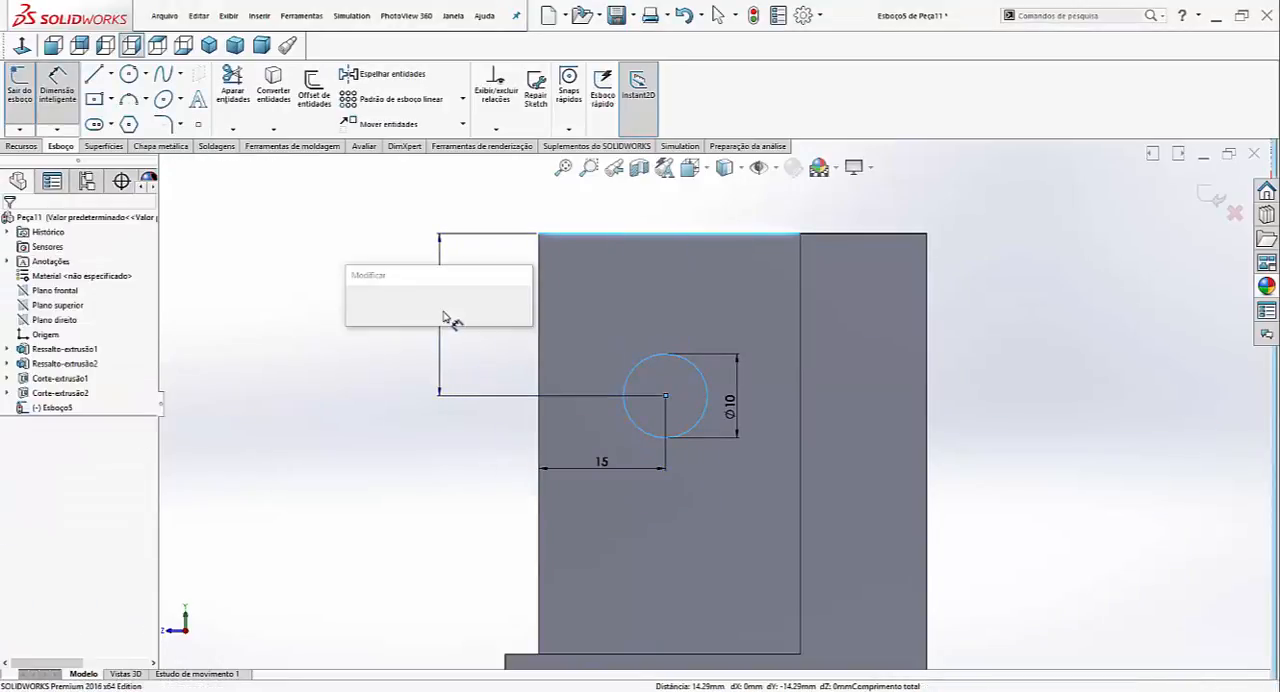
text(15)
key(Return)
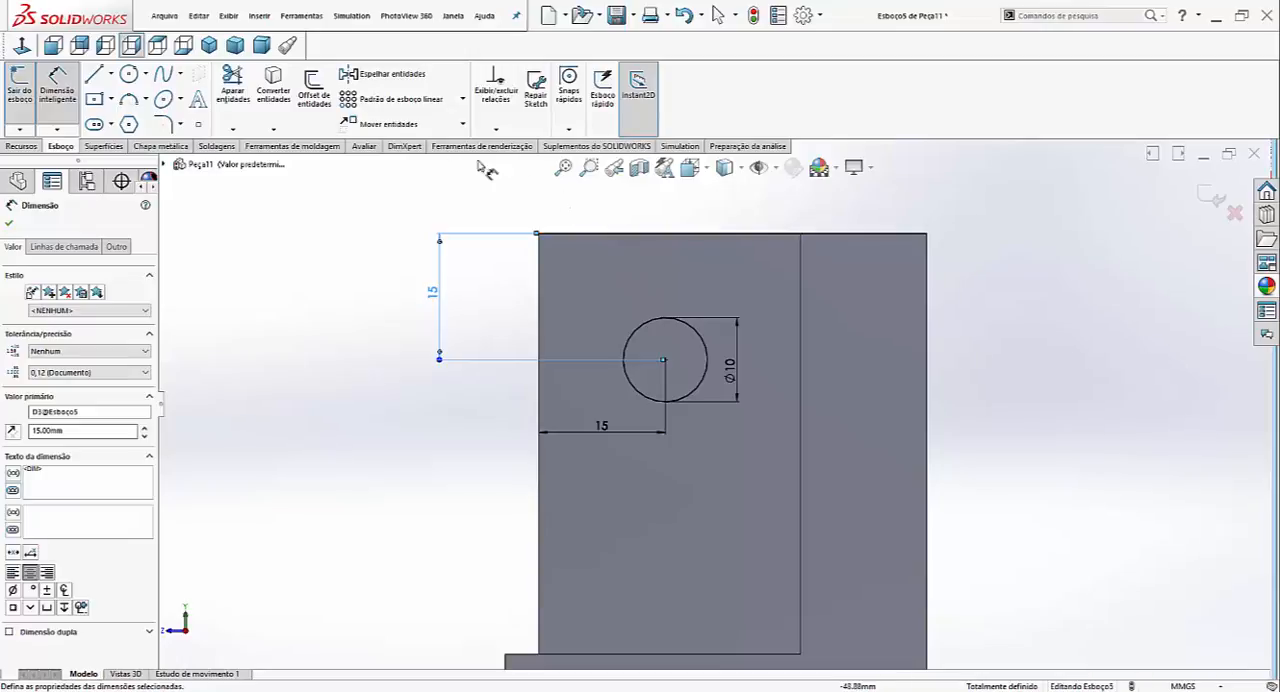
- Extrude-cut the 10 mm circle through both arms of the block using the Passante (through all) end condition
click(22, 146)
click(252, 88)
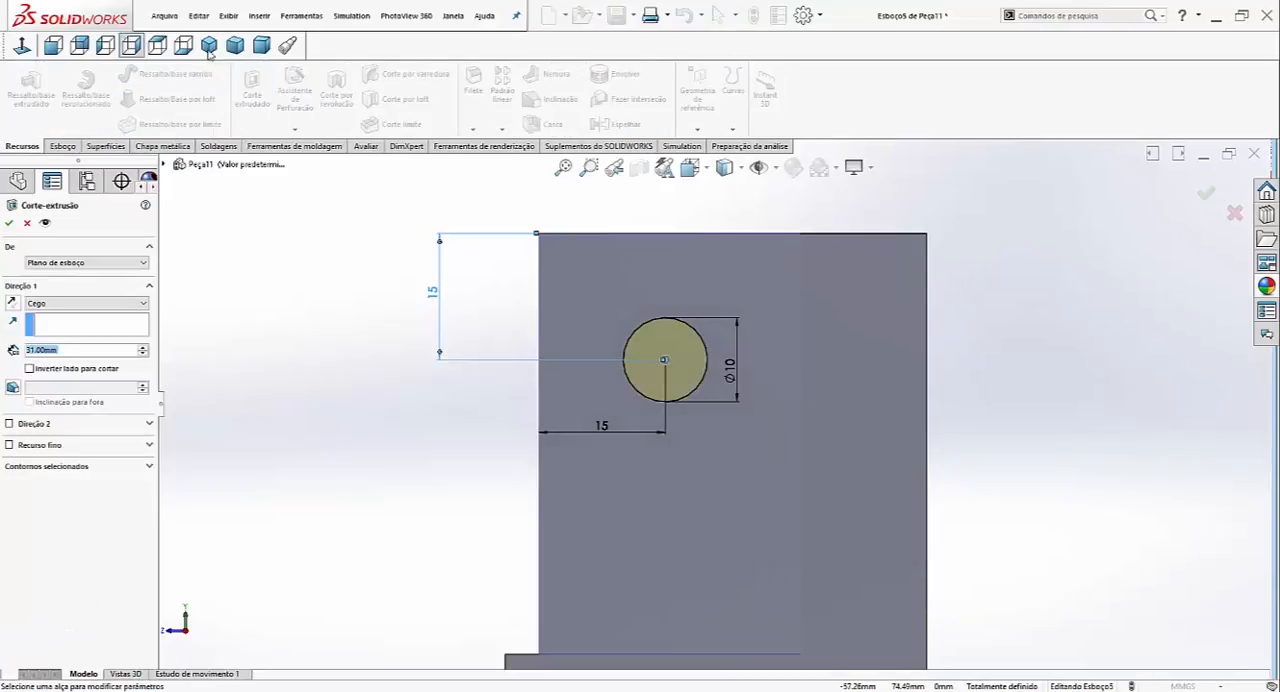
click(85, 303)
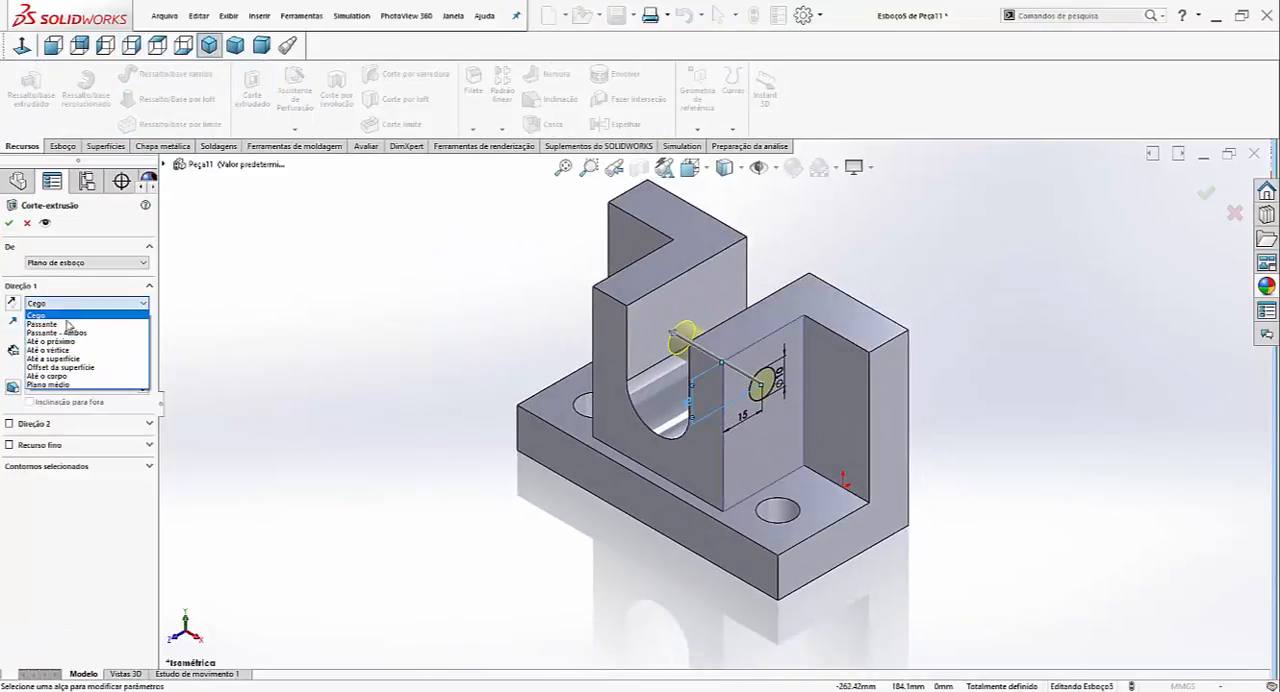
click(55, 312)
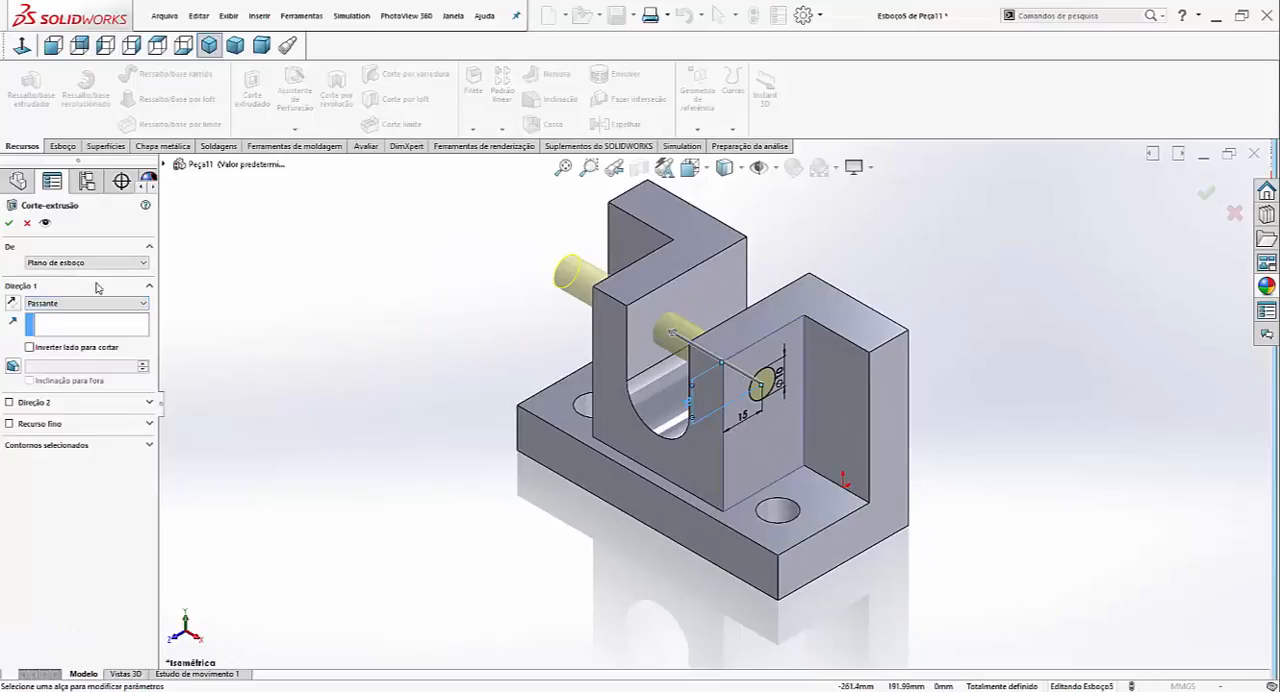
click(9, 222)
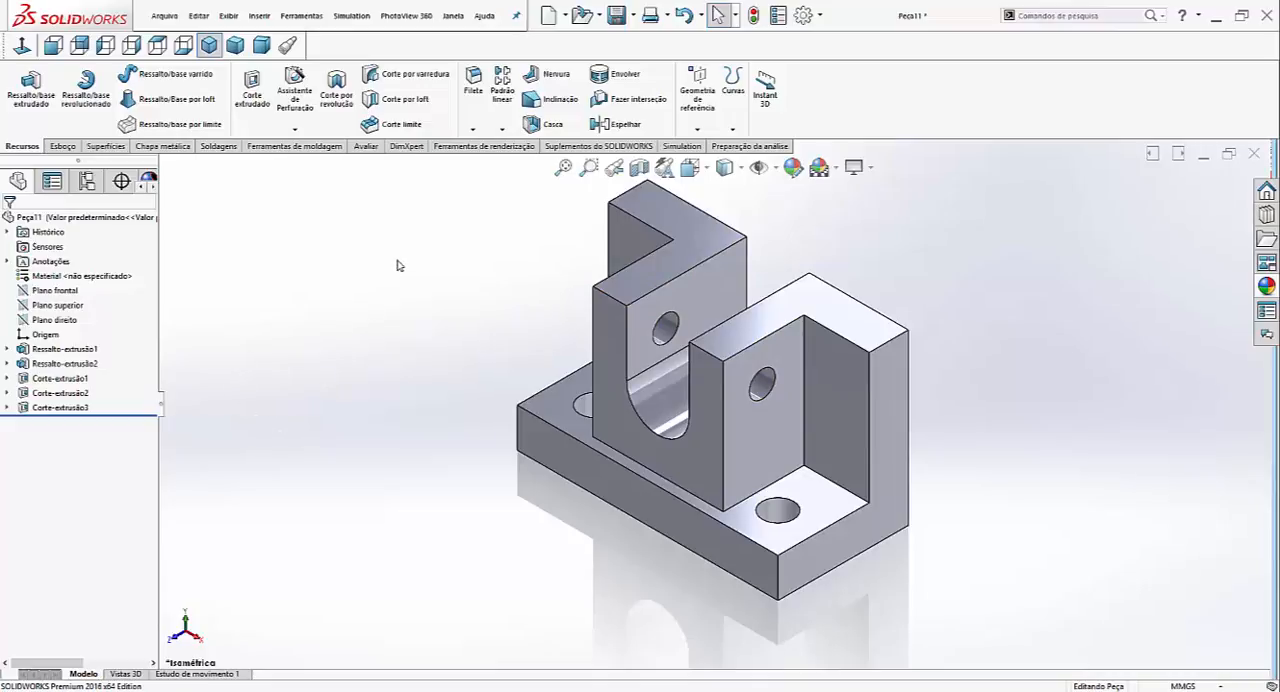
- Chamfer the top front edges of both block arms with a 15 mm distance at 45°
click(474, 130)
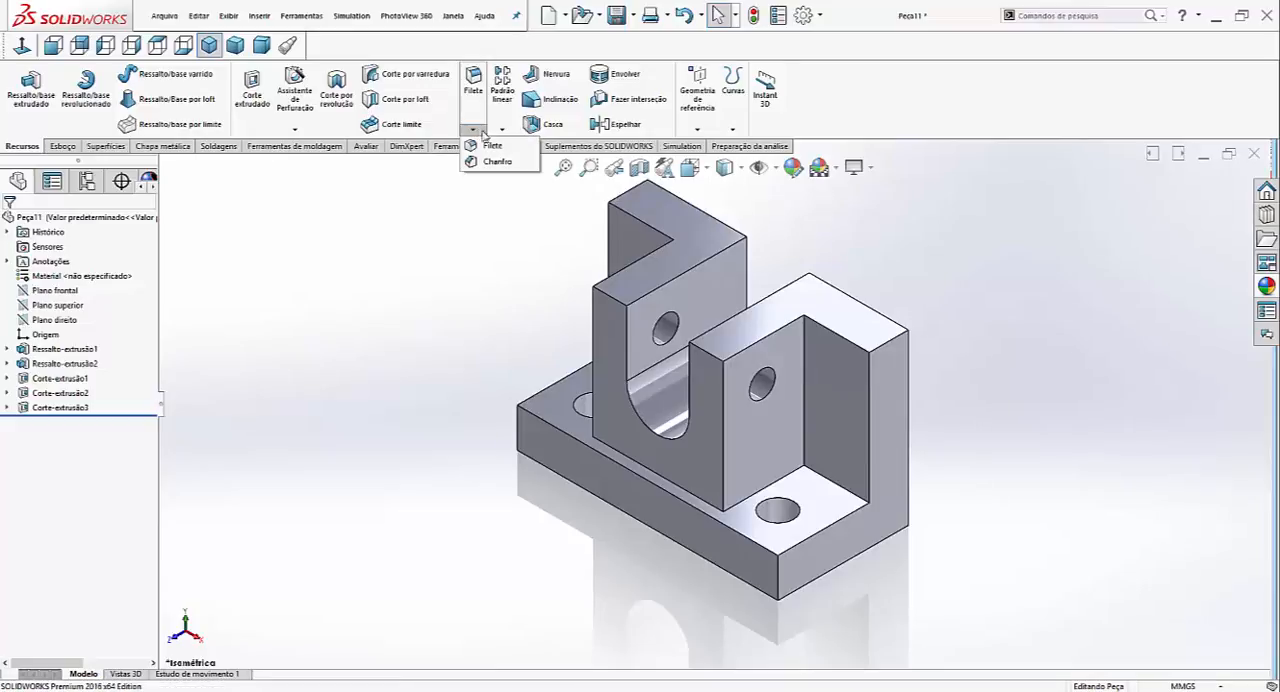
click(497, 161)
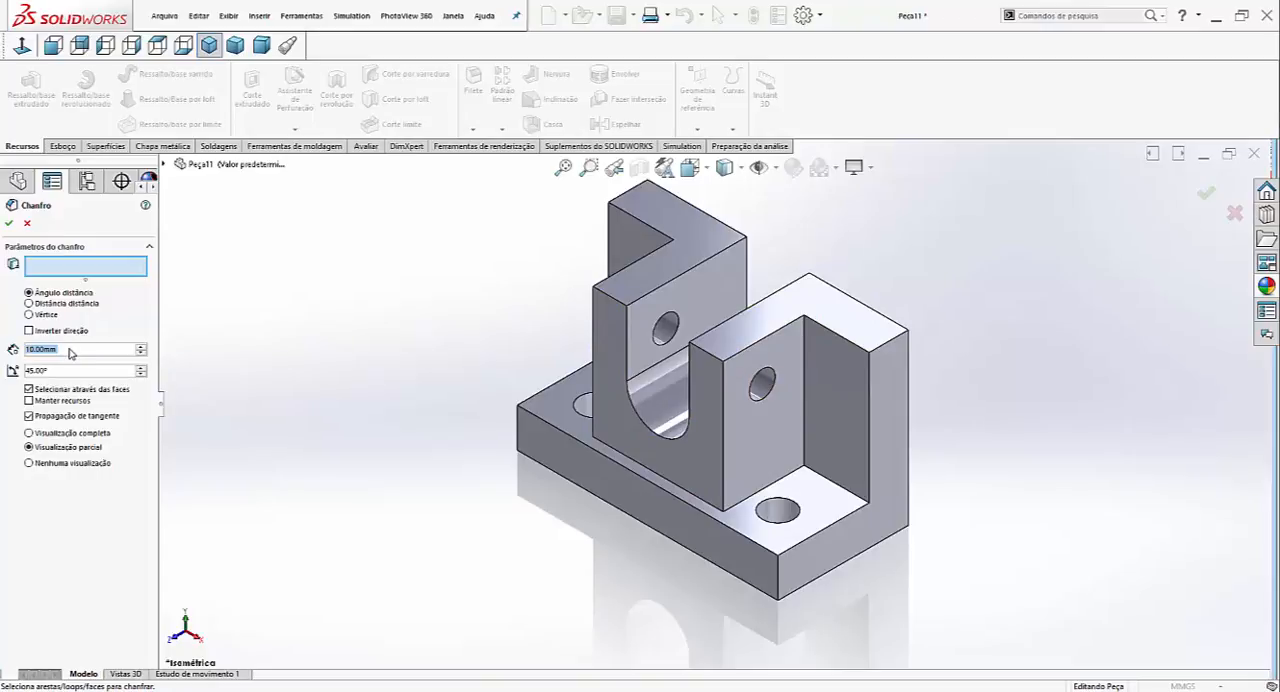
text(15)
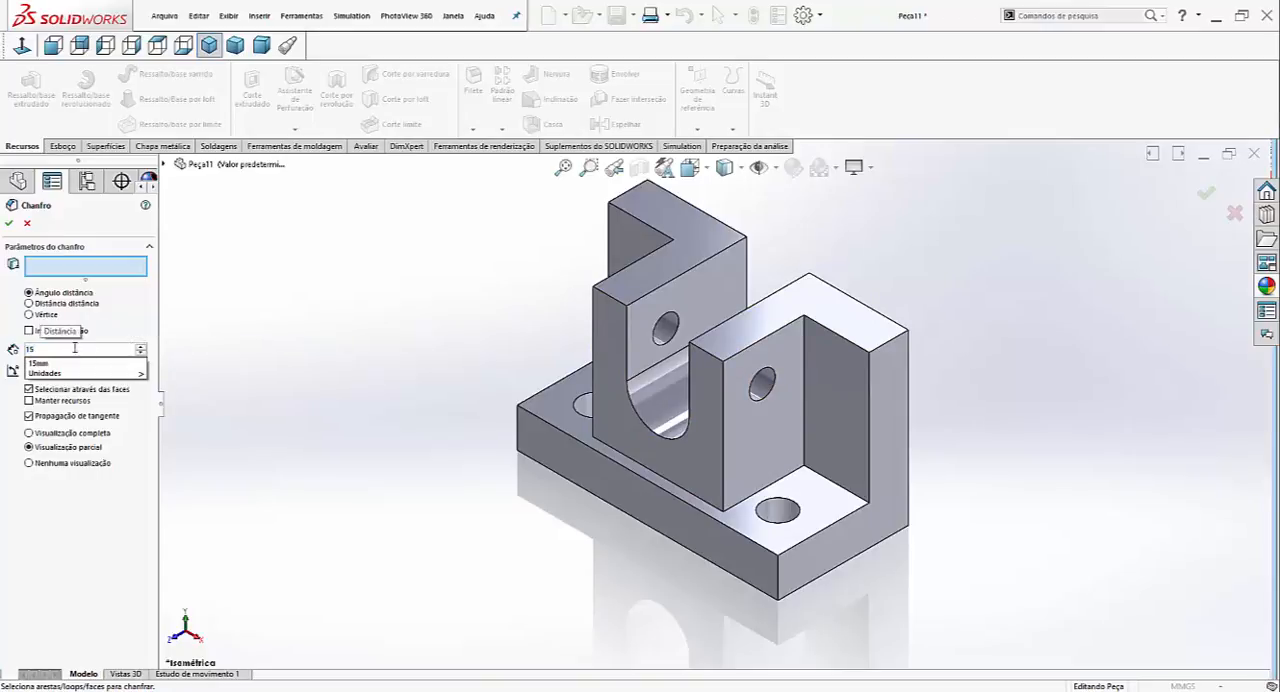
click(594, 298)
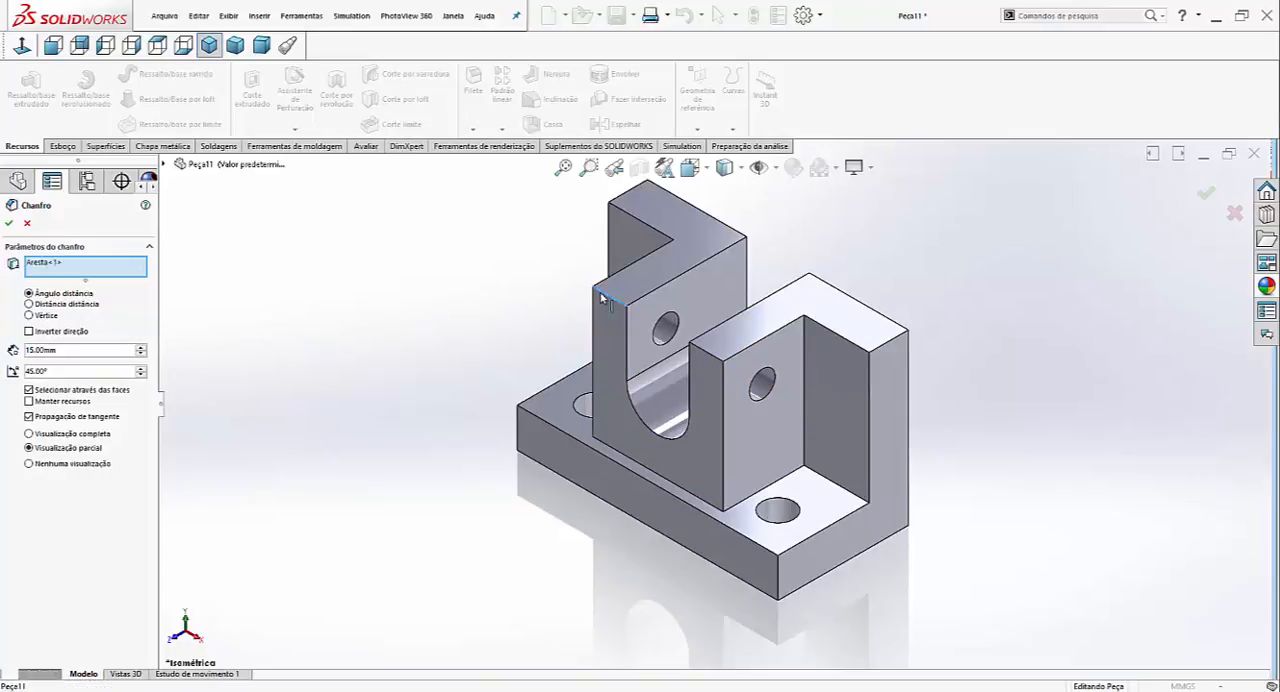
click(720, 361)
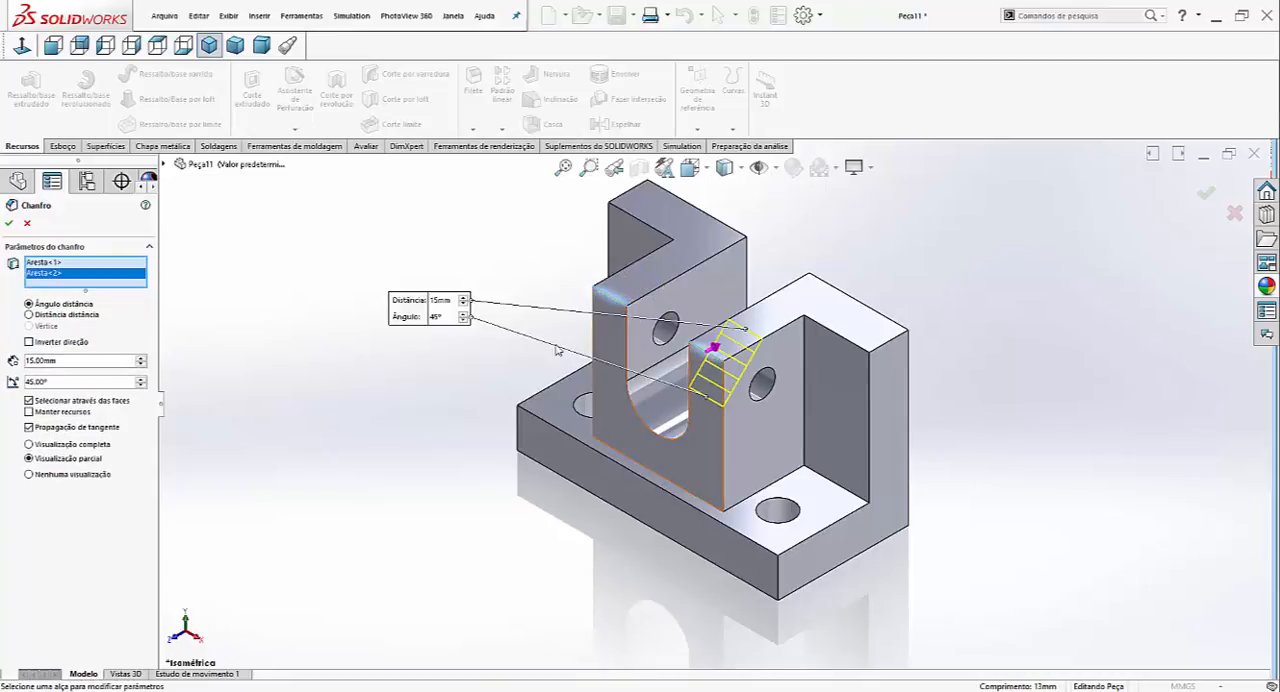
click(9, 225)
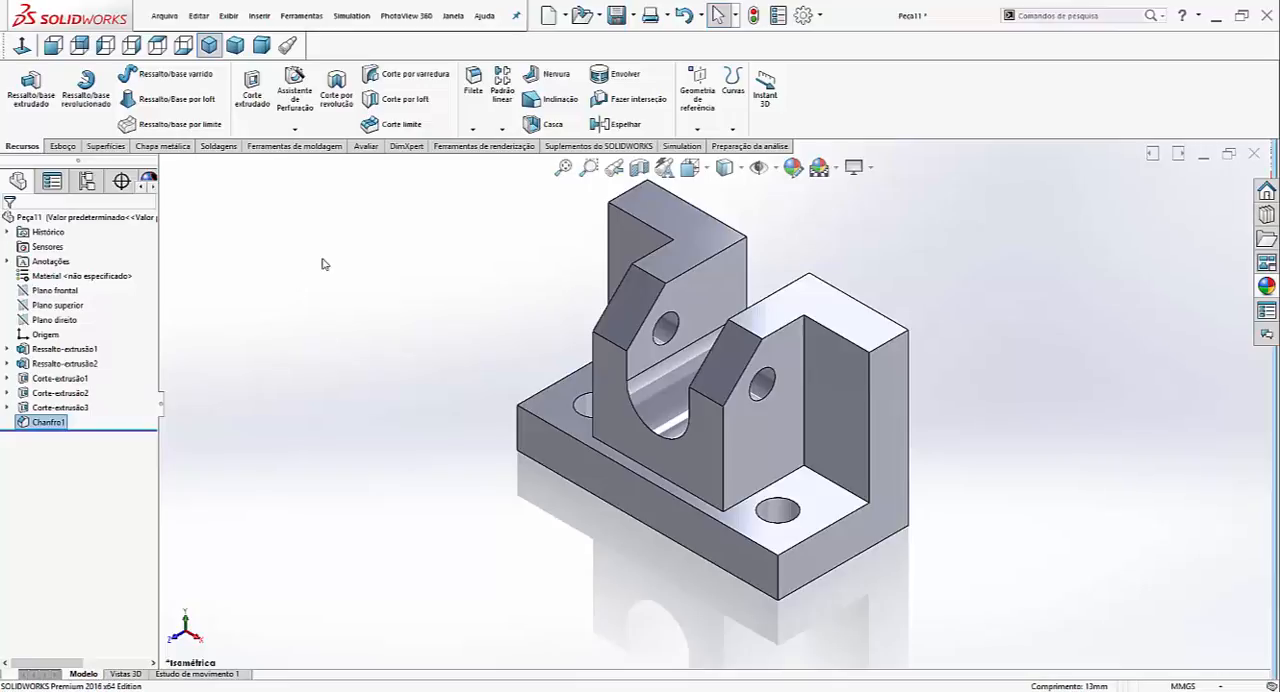
- Fillet the base's two front vertical corner edges and the back plate's two upper outer corner edges with a constant 15 mm radius
click(473, 82)
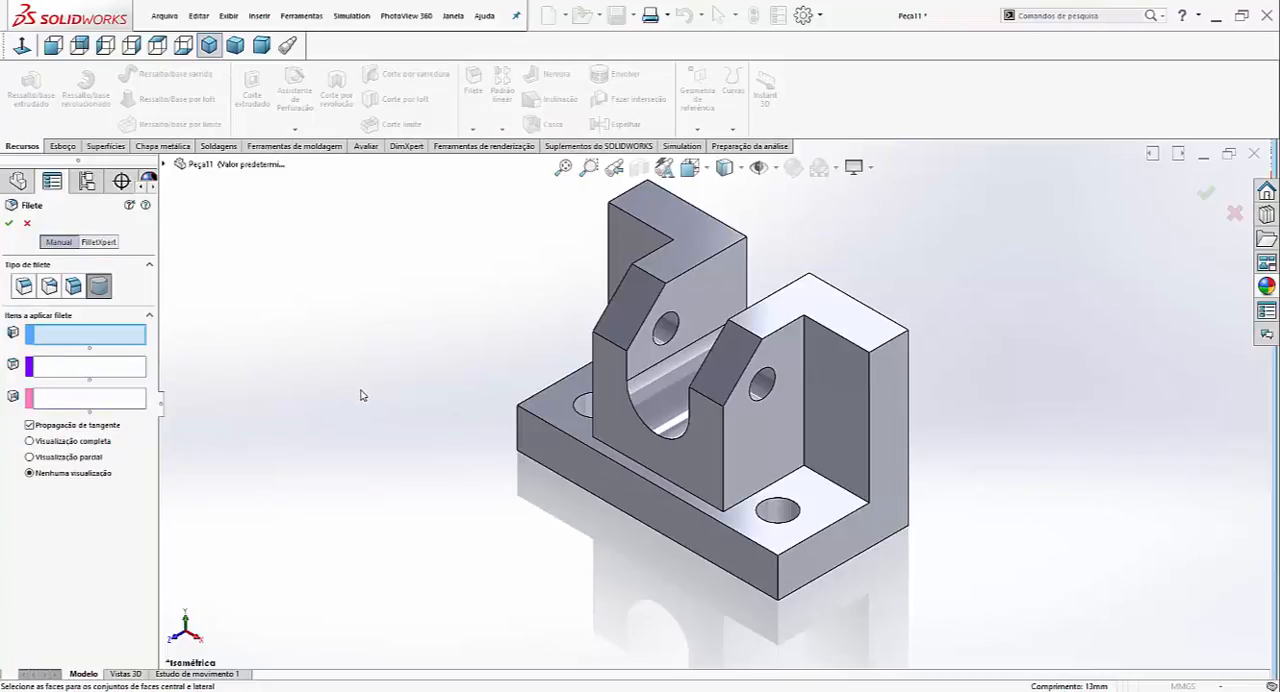
click(24, 287)
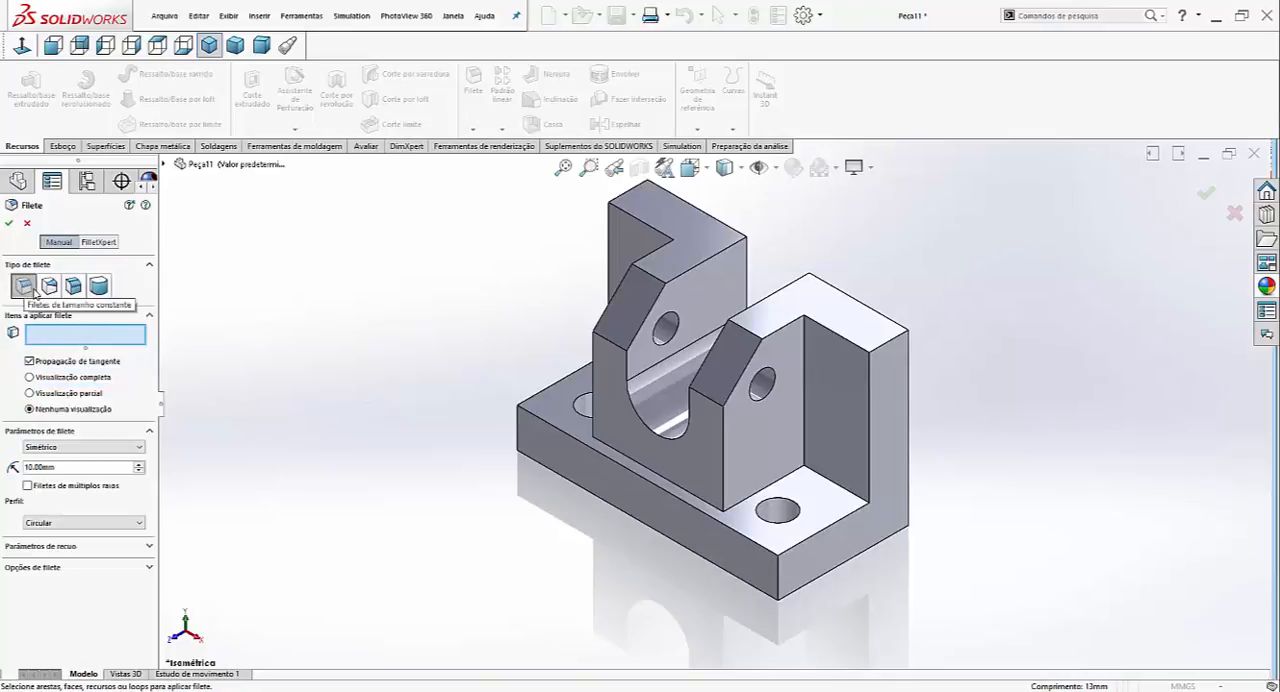
click(72, 468)
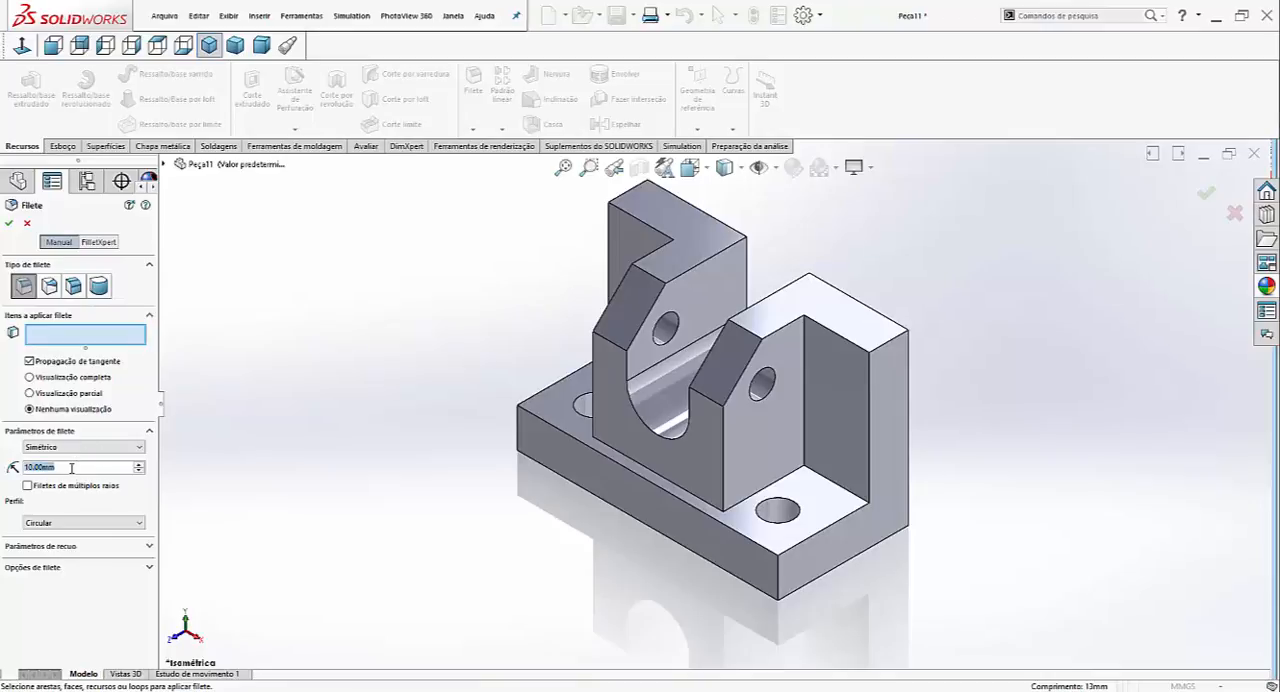
text(15)
key(Return)
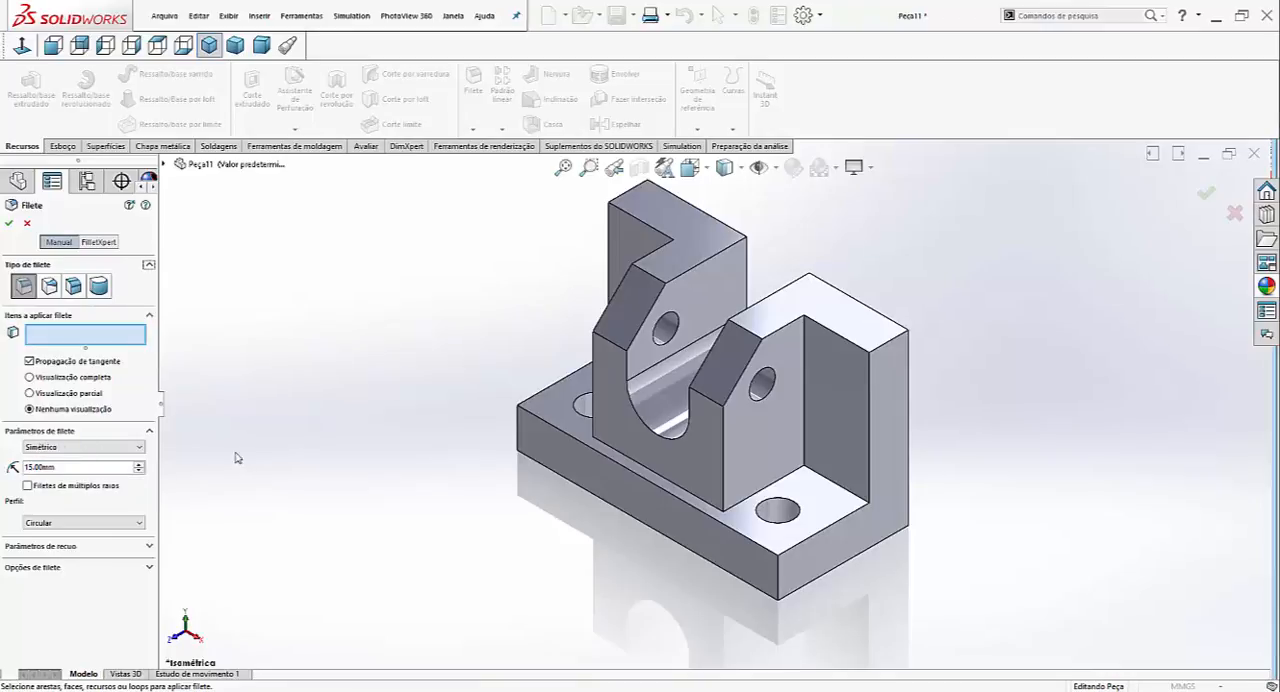
click(781, 590)
click(895, 341)
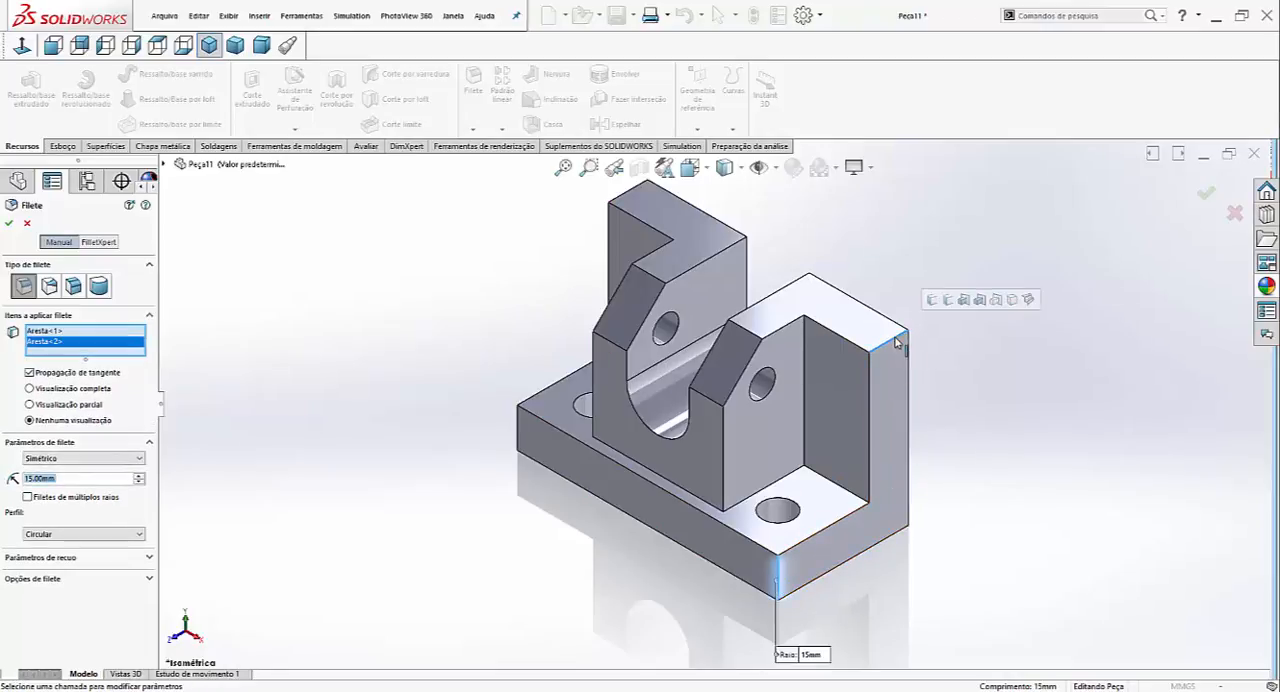
click(631, 198)
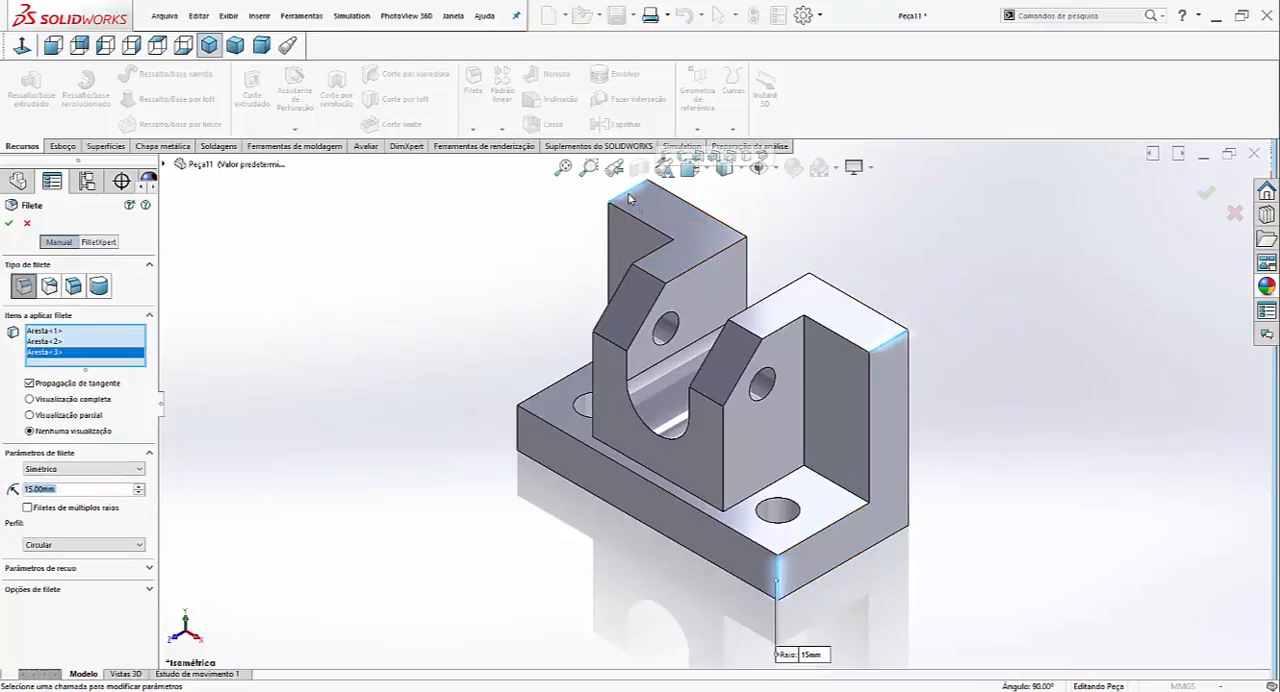
click(520, 432)
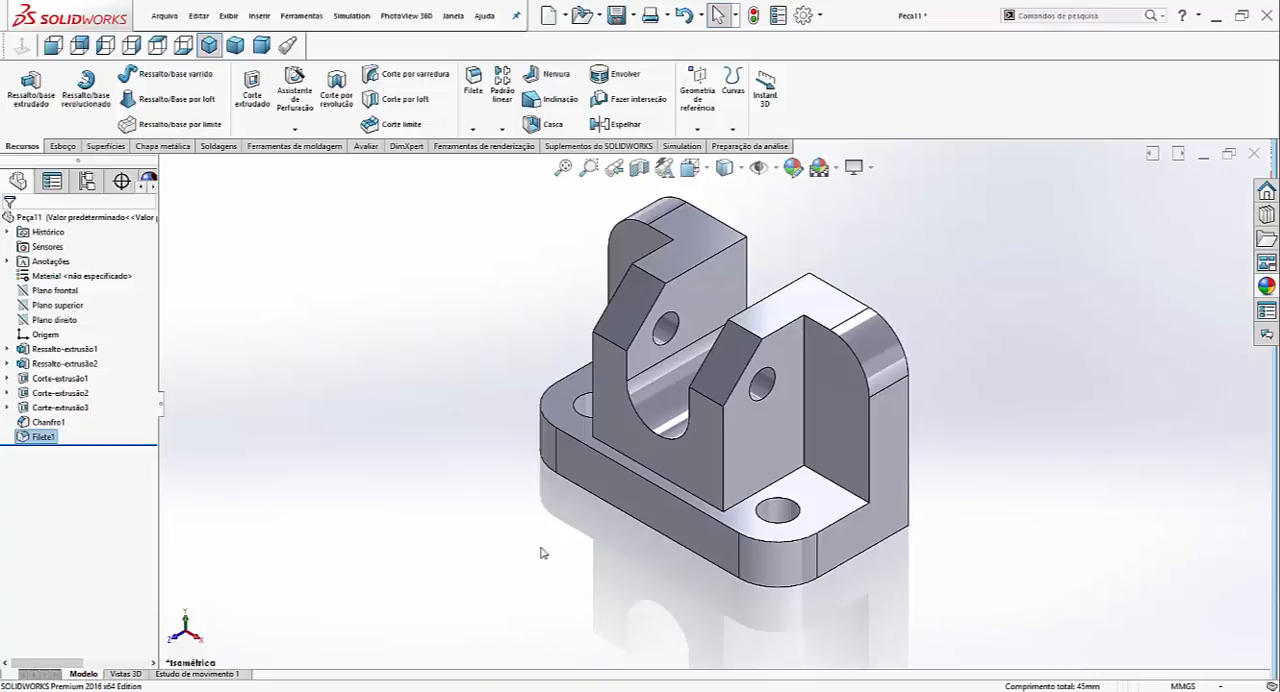
- Fillet the seven inner edges where the block, base and back plate meet on both sides with a 5 mm radius
click(472, 100)
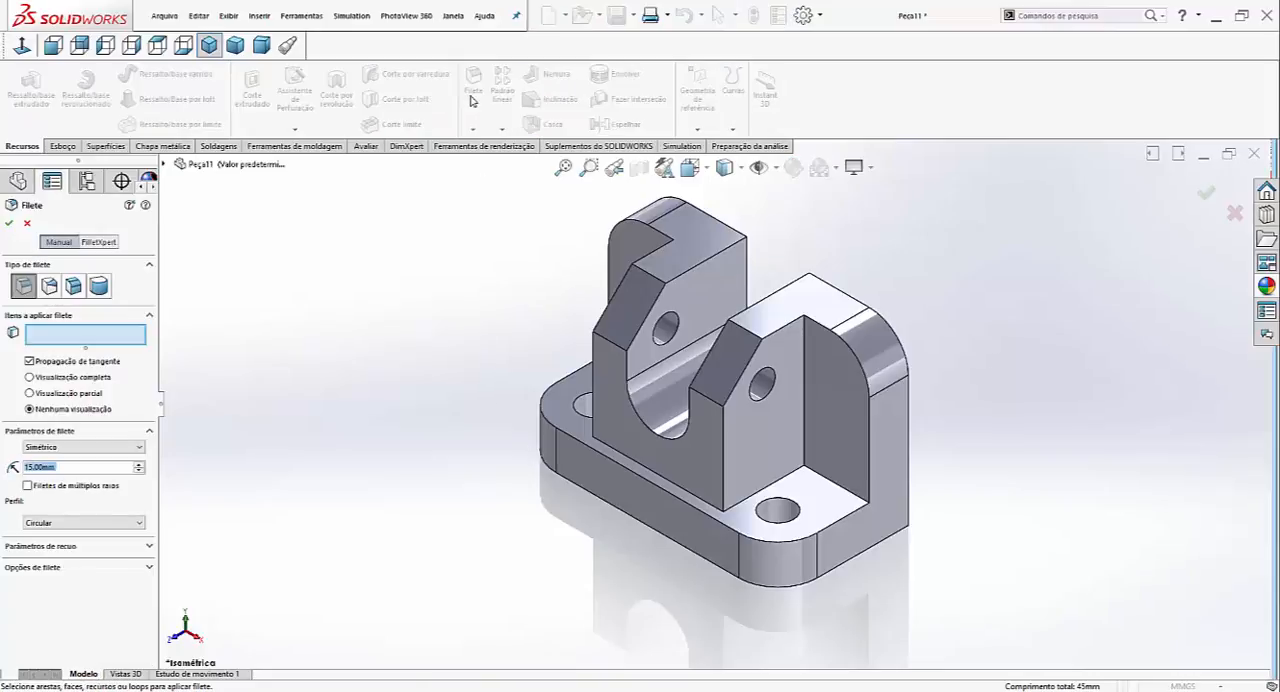
text(5)
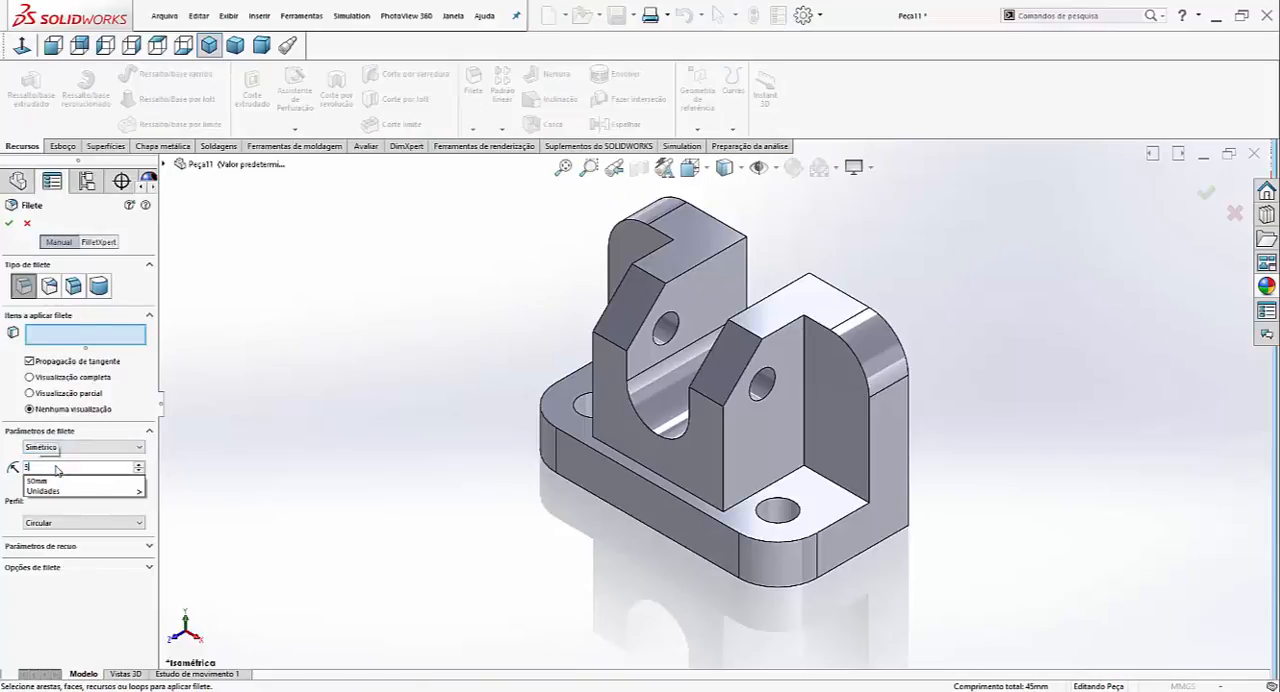
click(829, 484)
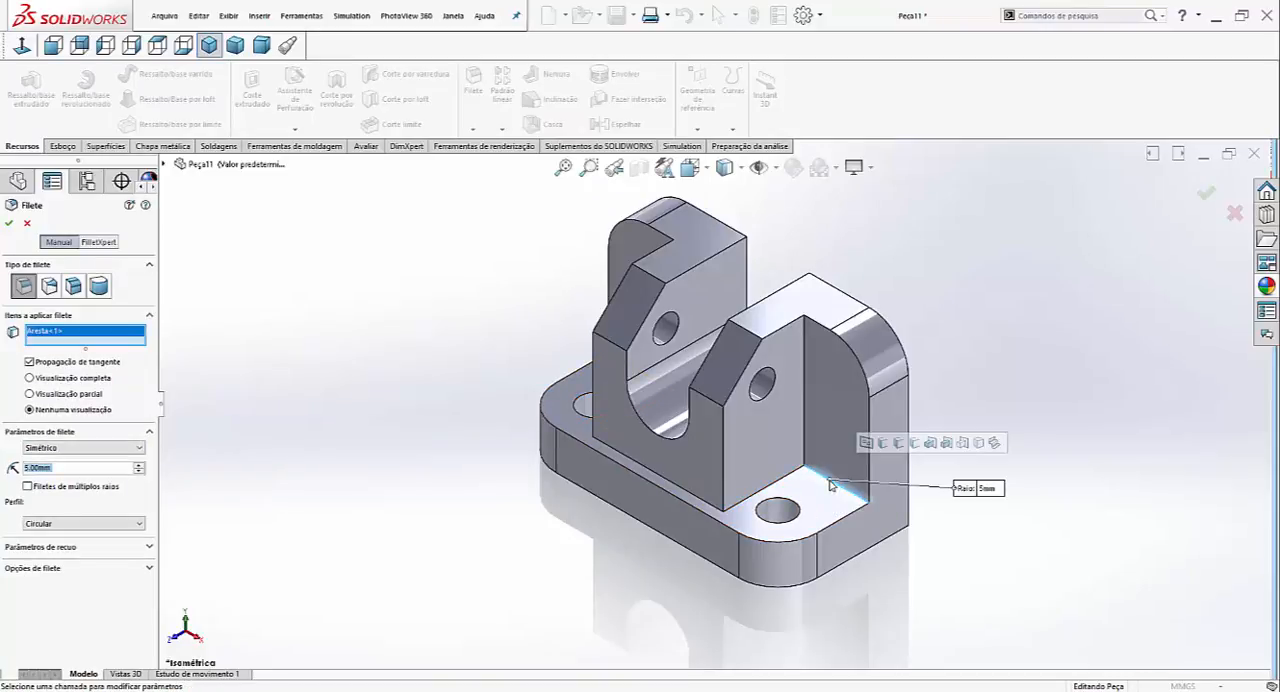
click(806, 446)
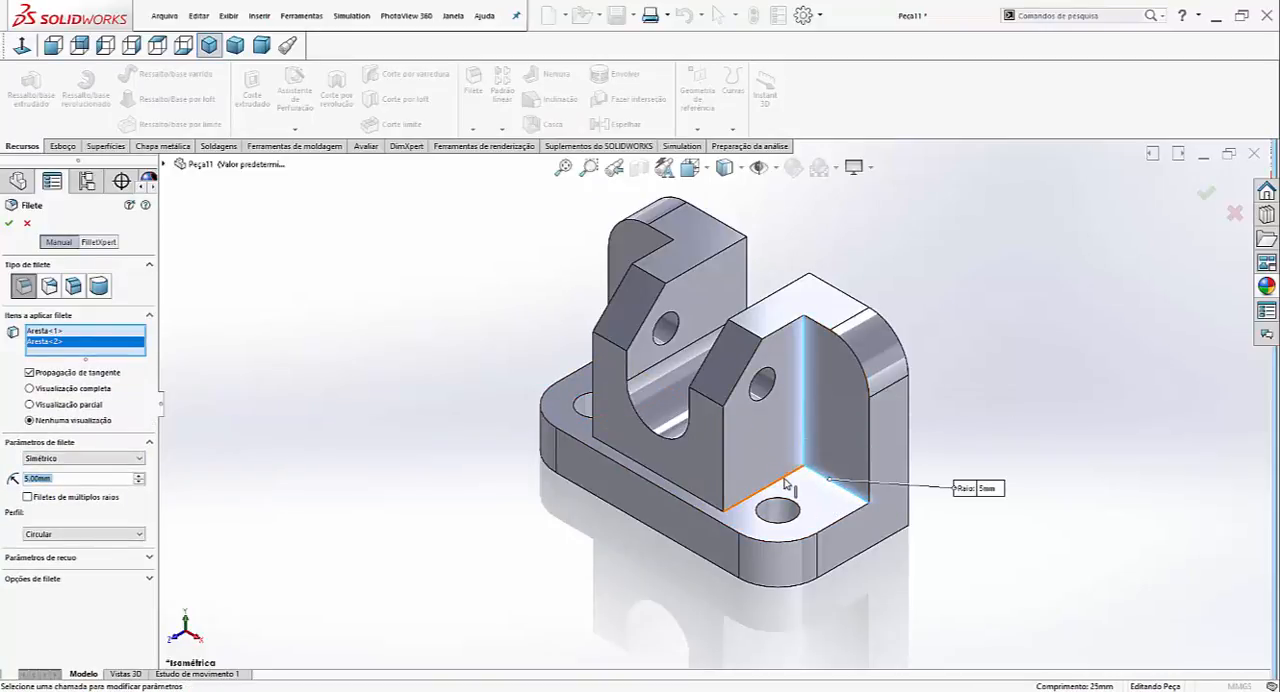
click(786, 484)
click(686, 490)
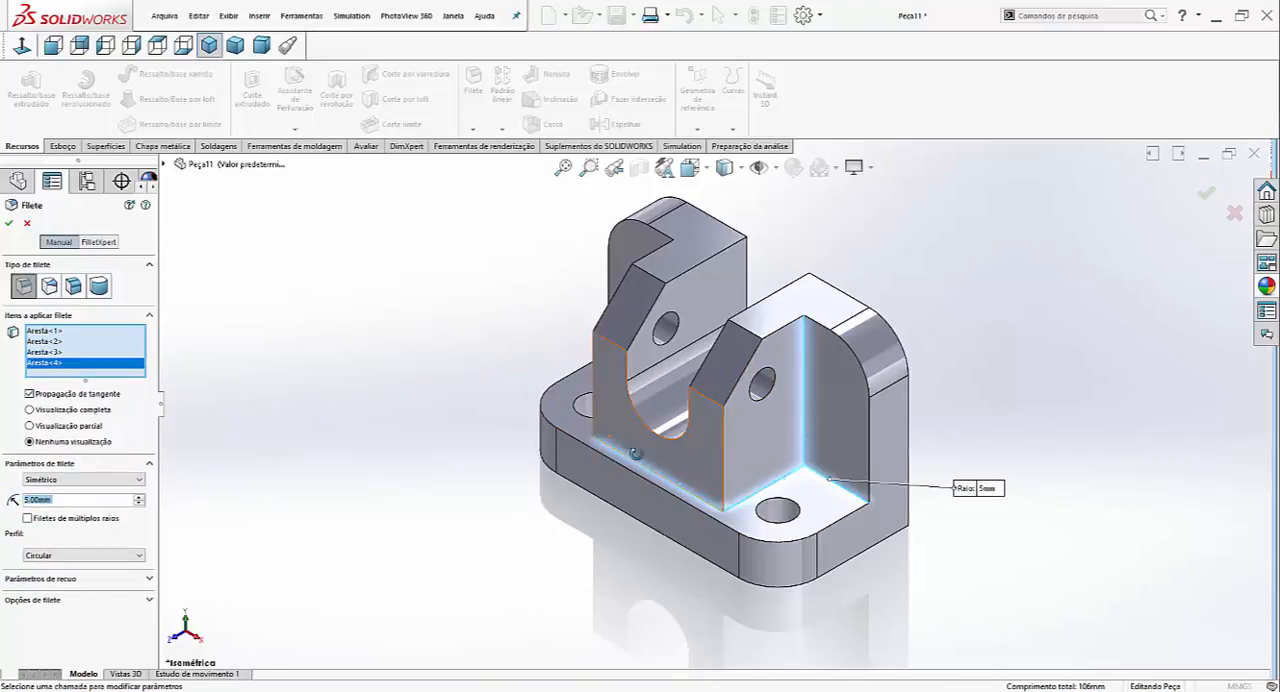
middle_drag(634, 453, 605, 410)
click(603, 401)
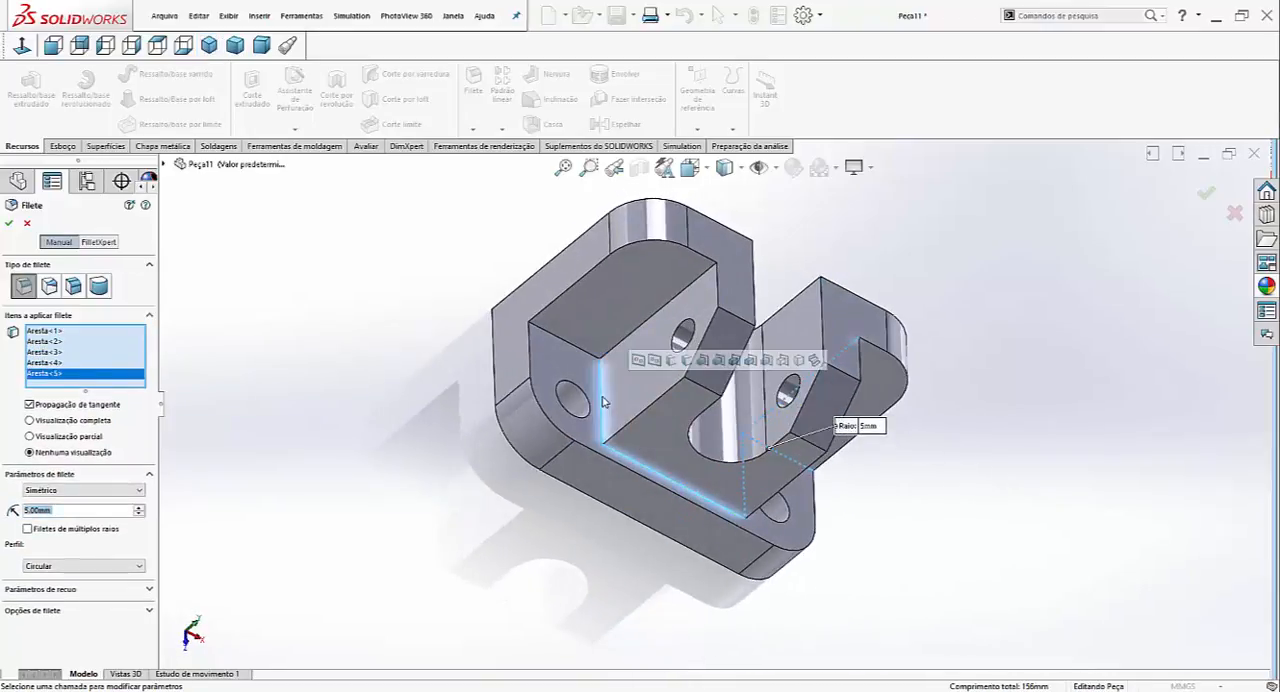
click(590, 348)
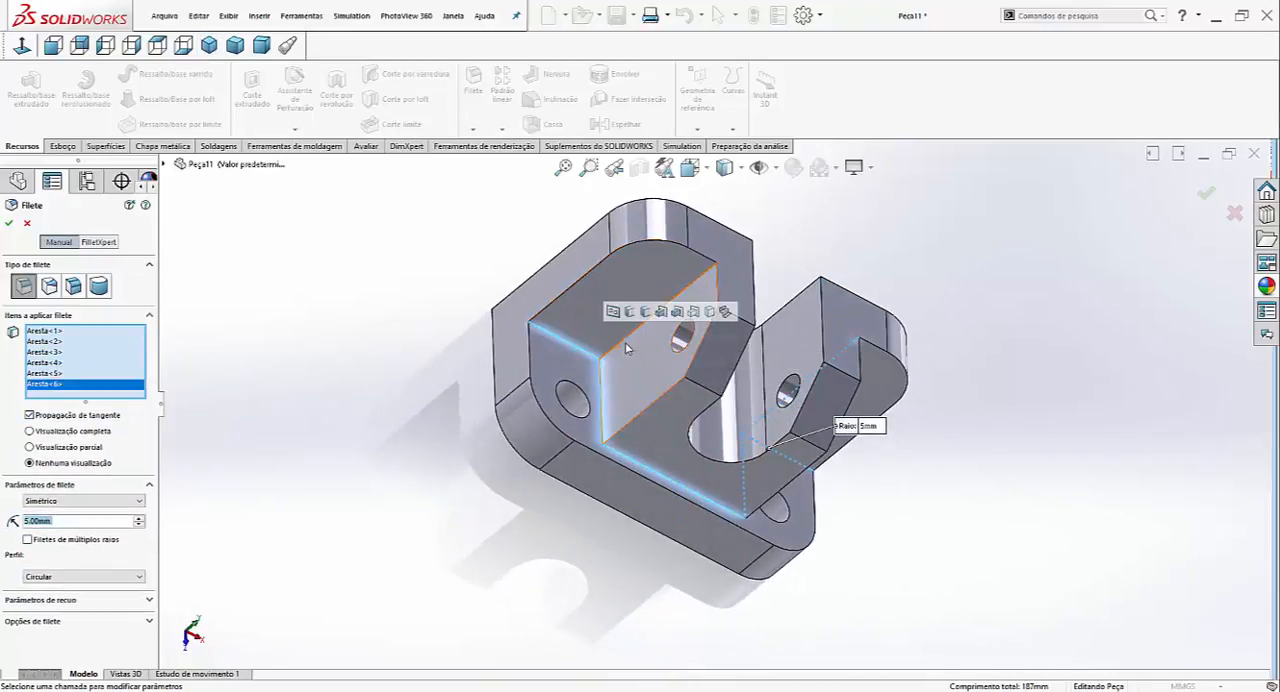
click(627, 345)
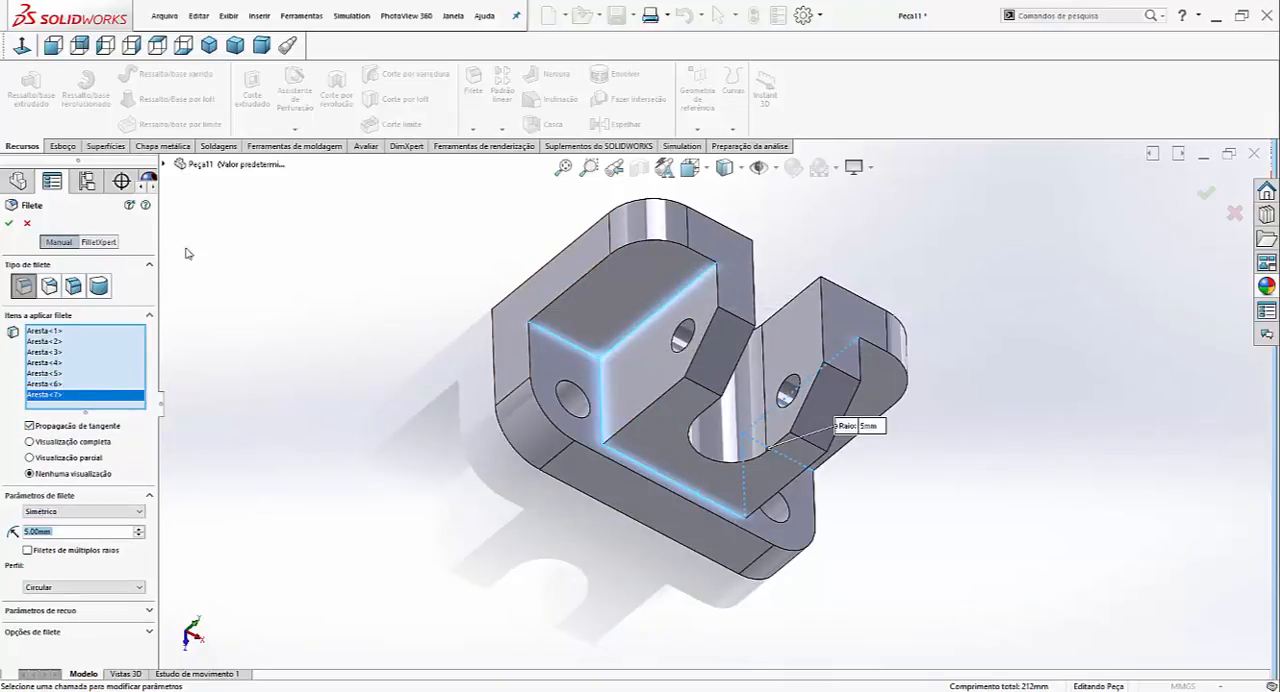
click(209, 45)
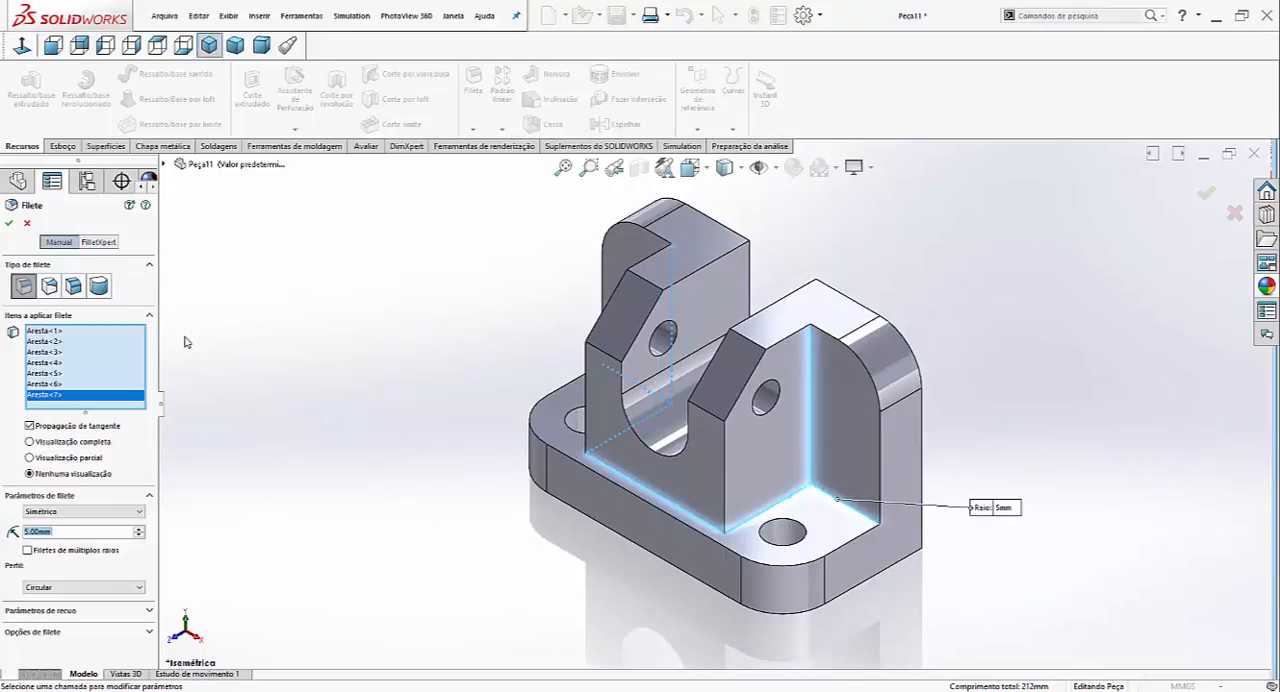
click(9, 222)
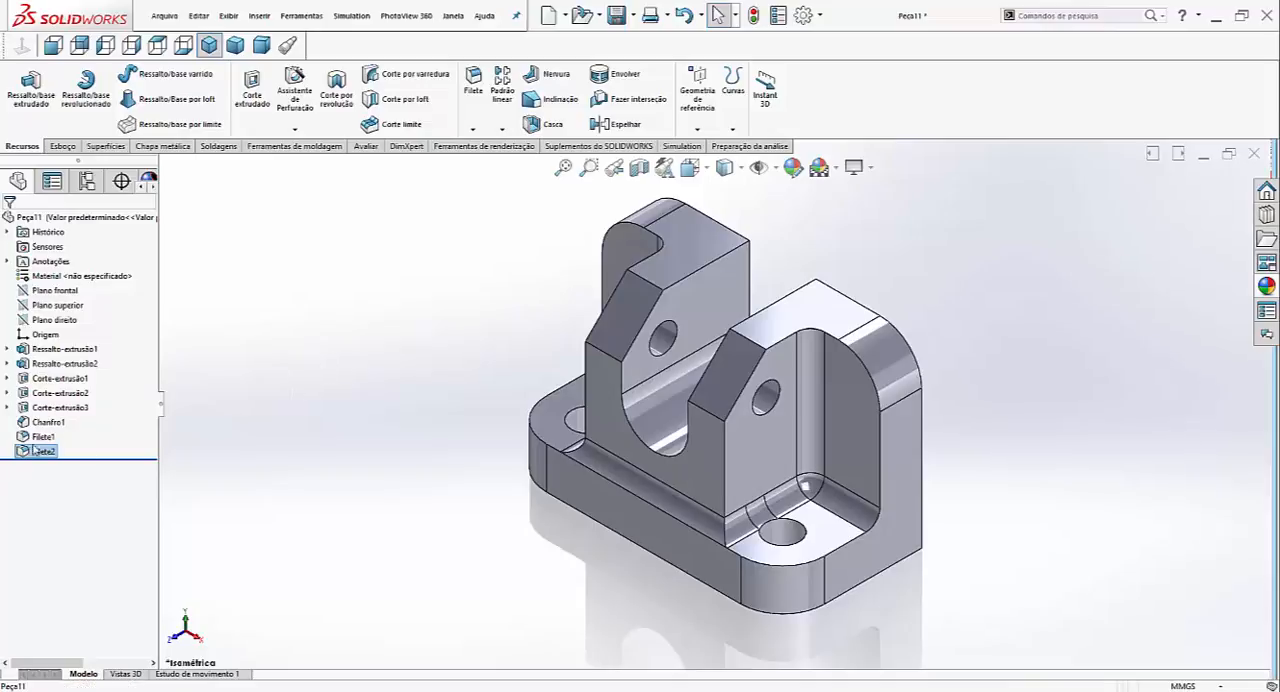
- Set the radius of the fillet on the seven inner edges to 2 mm
click(50, 413)
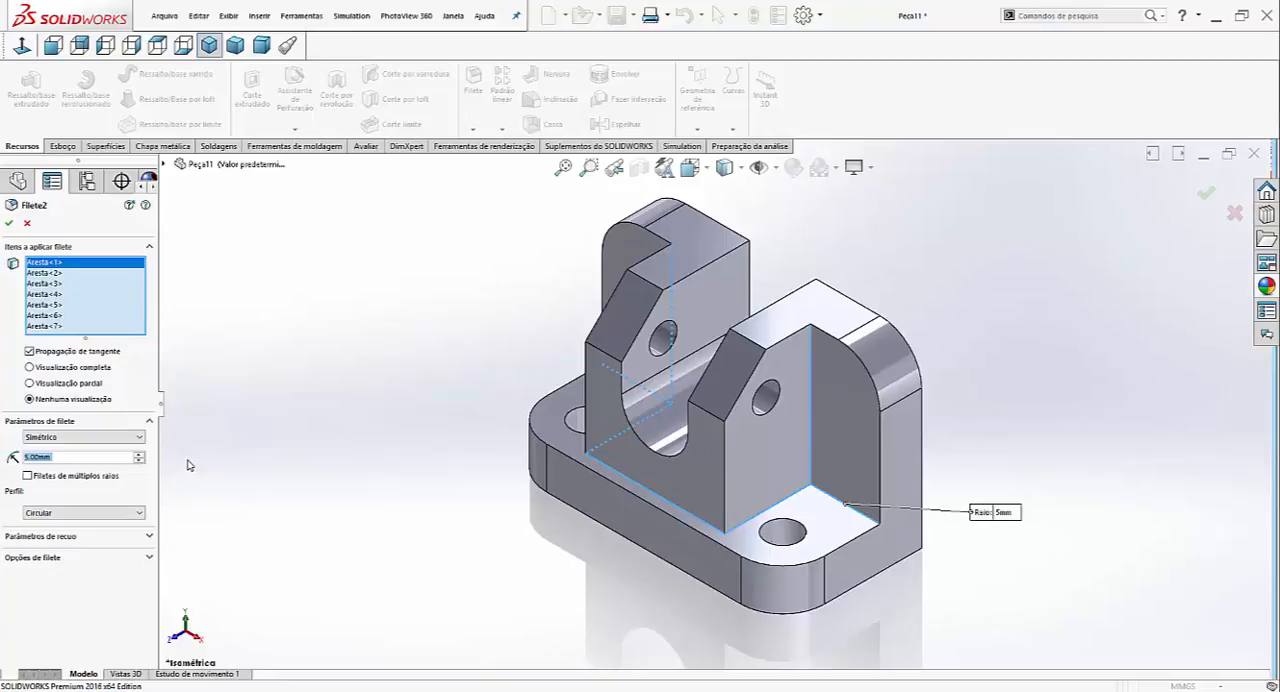
click(8, 222)
scroll(350, 394, up, 2)
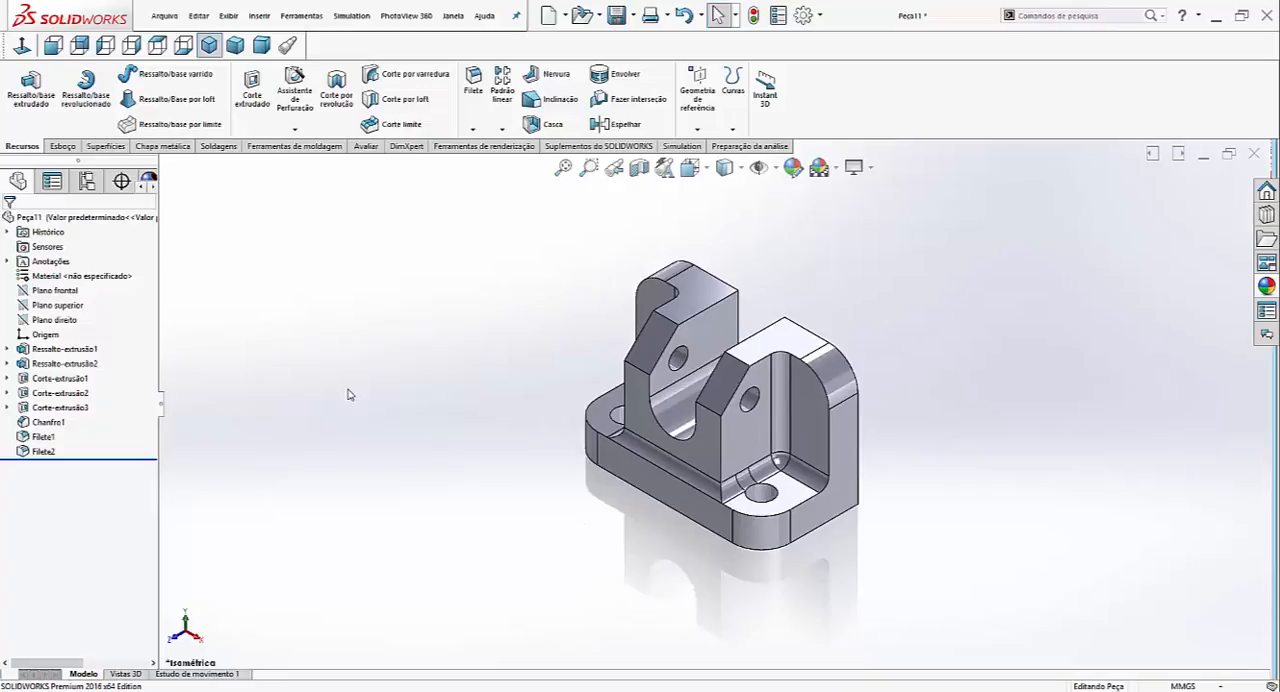
click(48, 453)
click(75, 428)
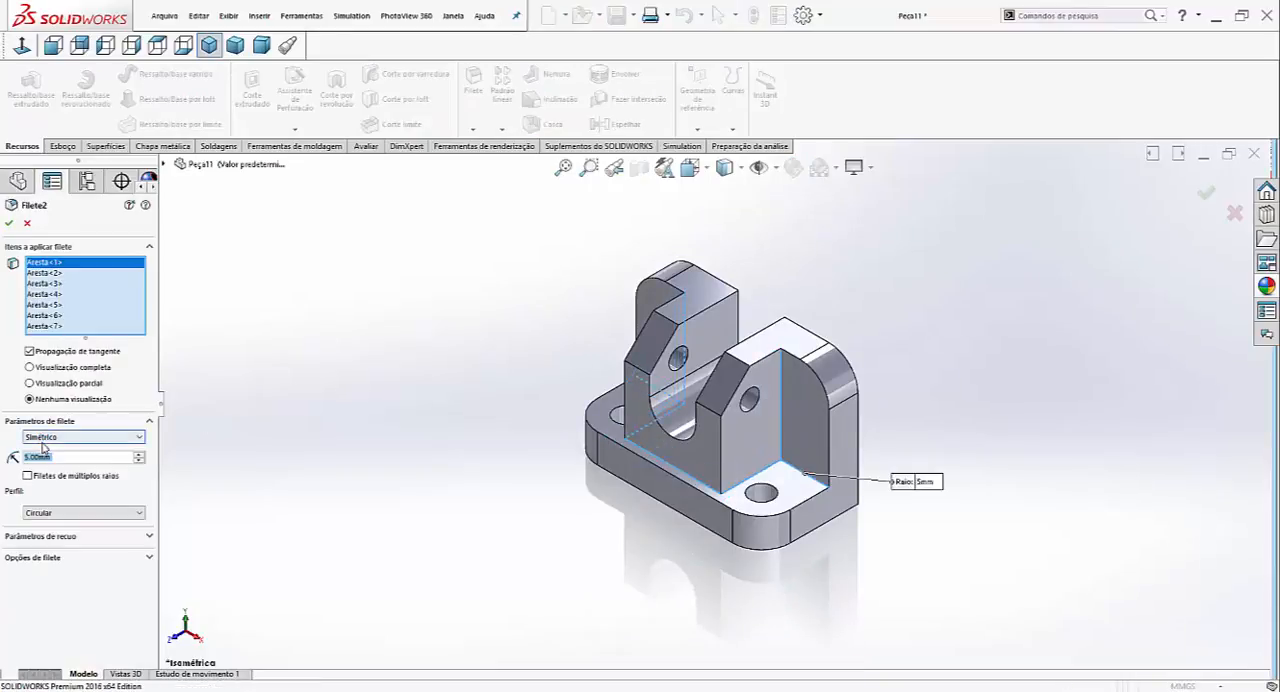
text(2)
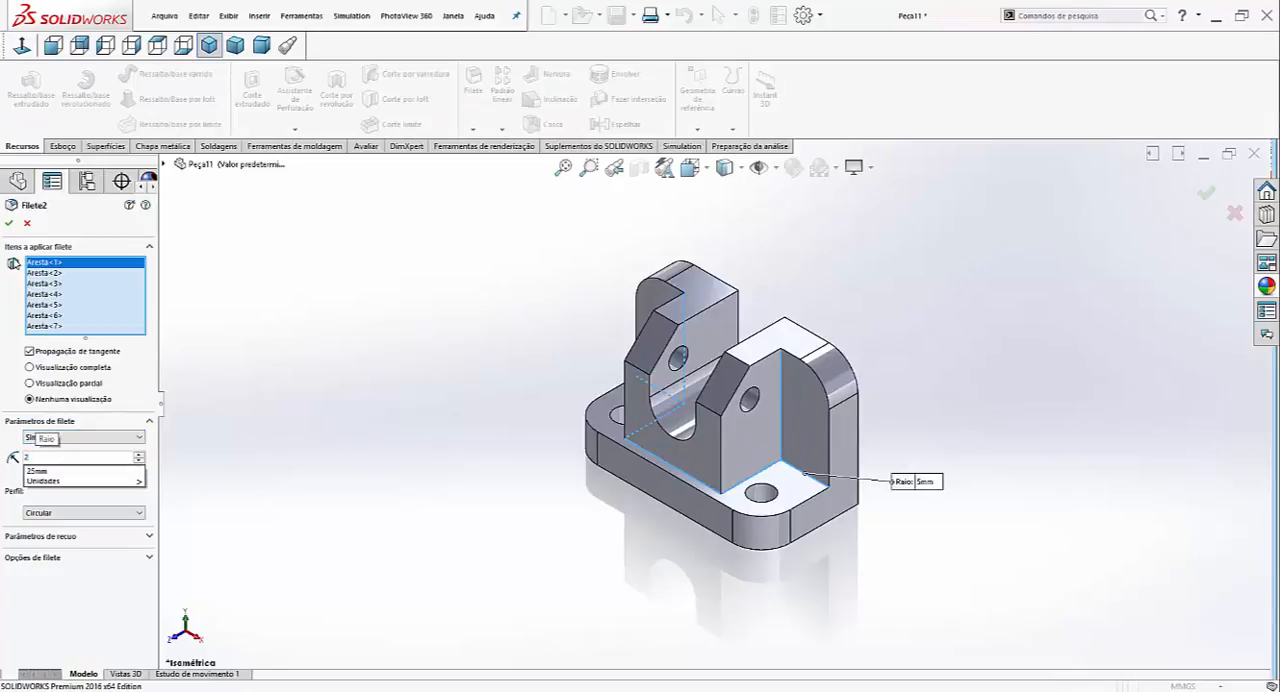
key(Return)
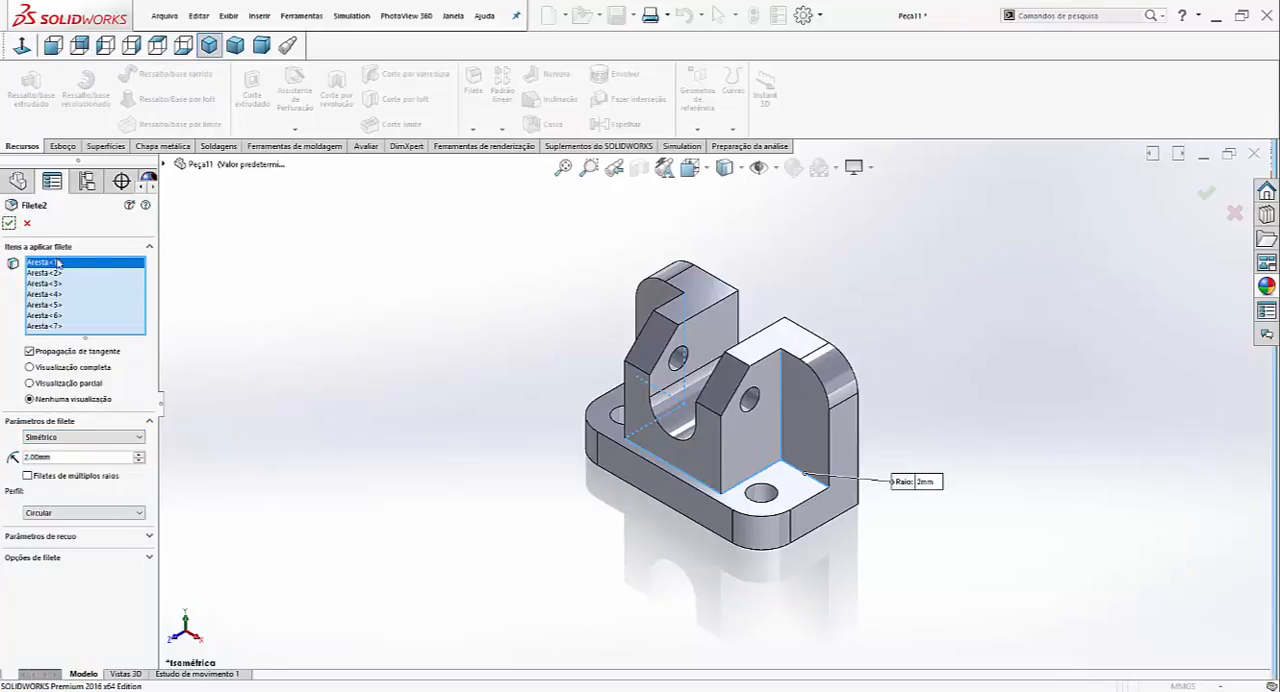
click(8, 222)
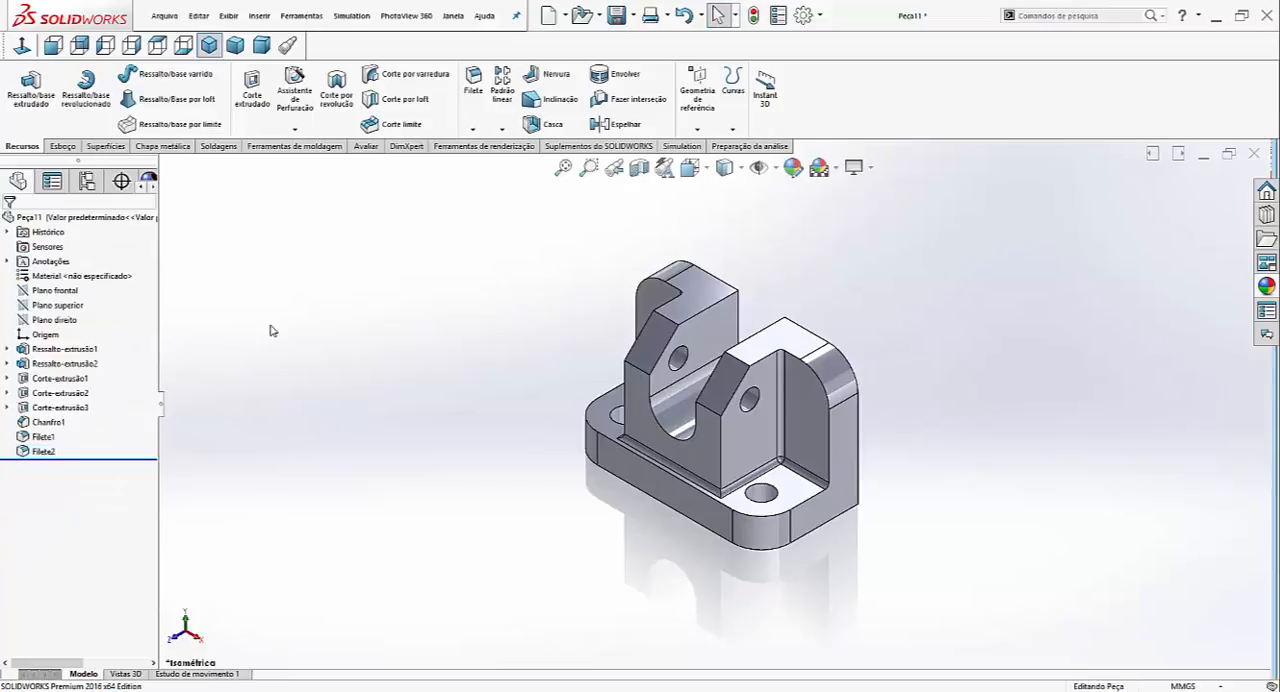